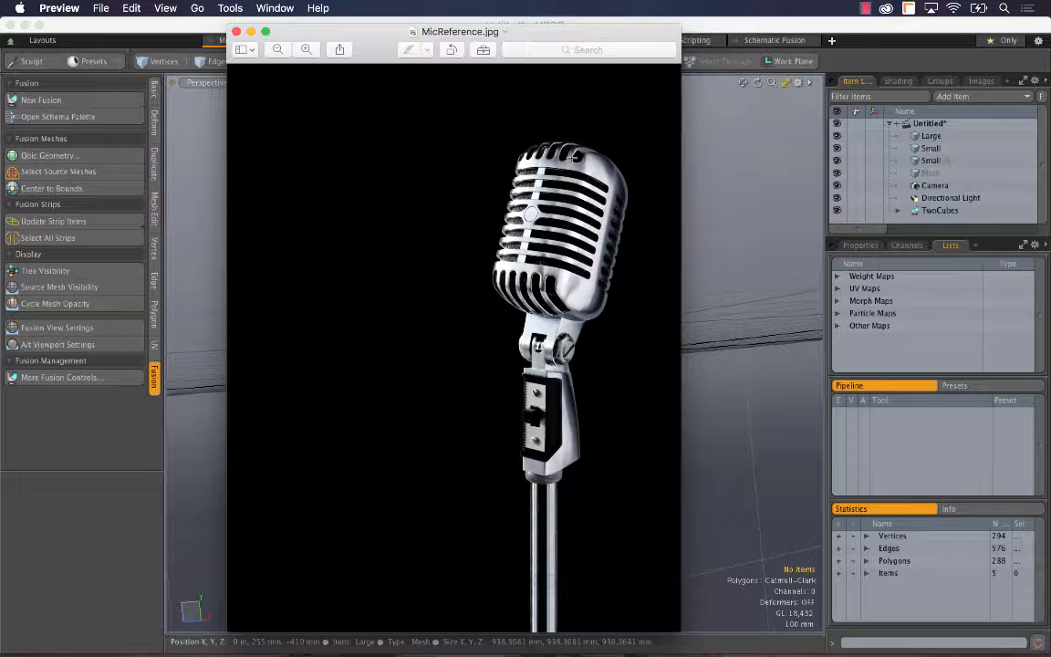
- Enlarge the microphone head in MicReference.jpg and move the image window aside for reference
click(307, 49)
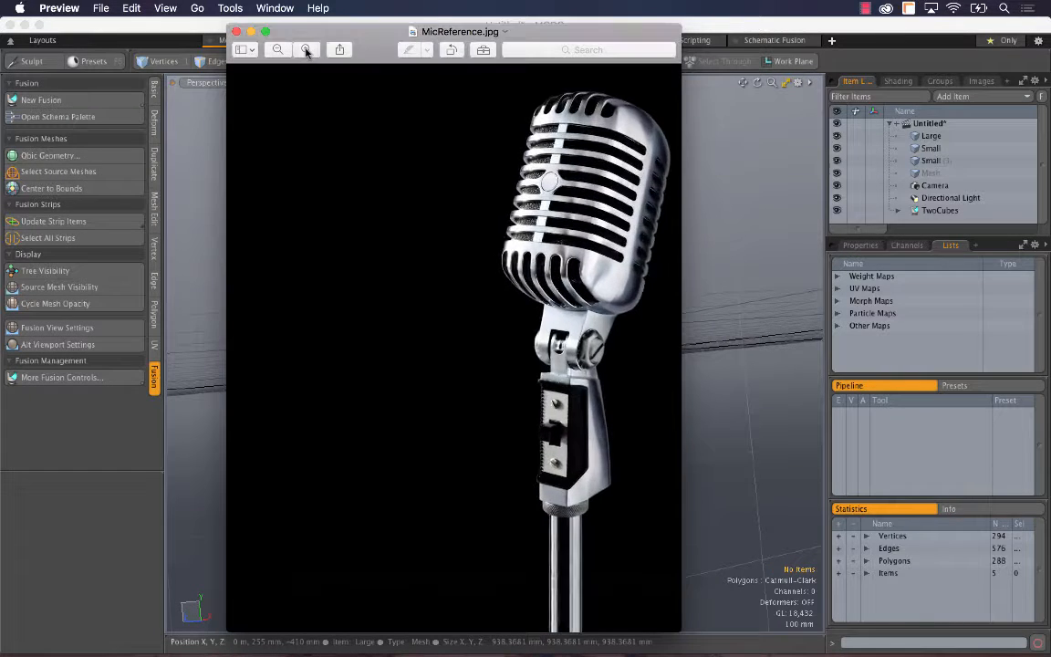
click(307, 50)
click(306, 49)
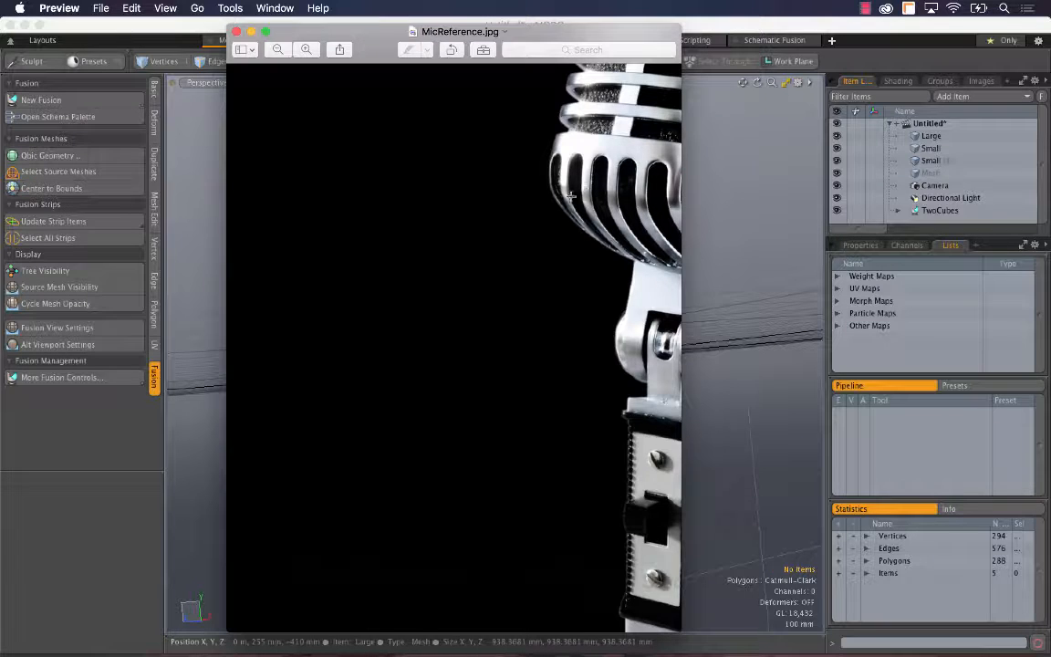
scroll(579, 183, up, 10)
scroll(579, 183, right, 5)
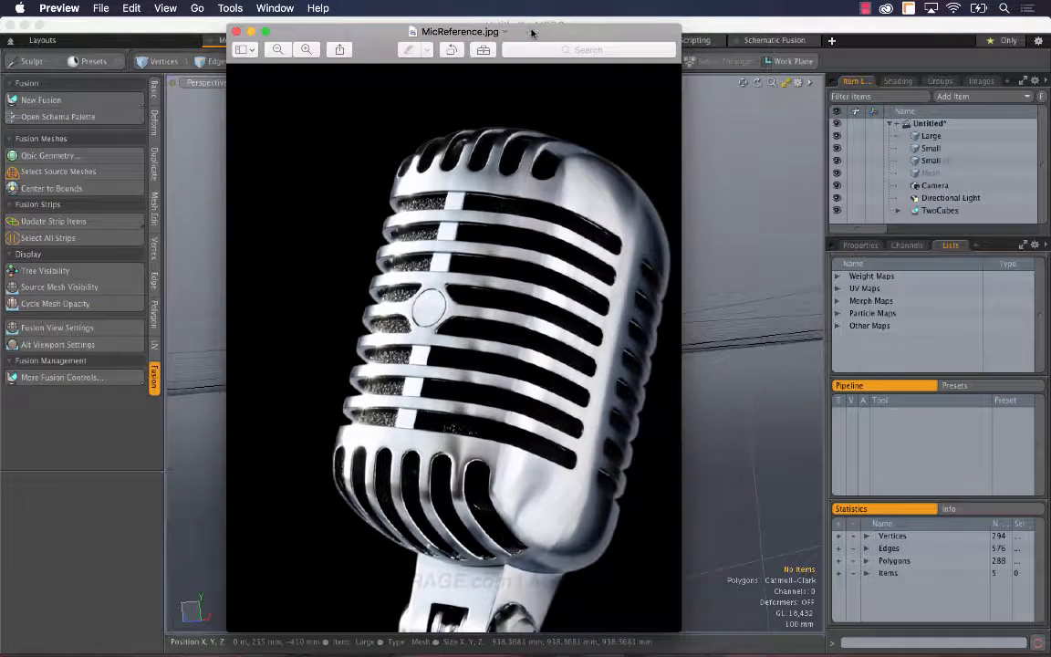
drag(530, 32, 325, 27)
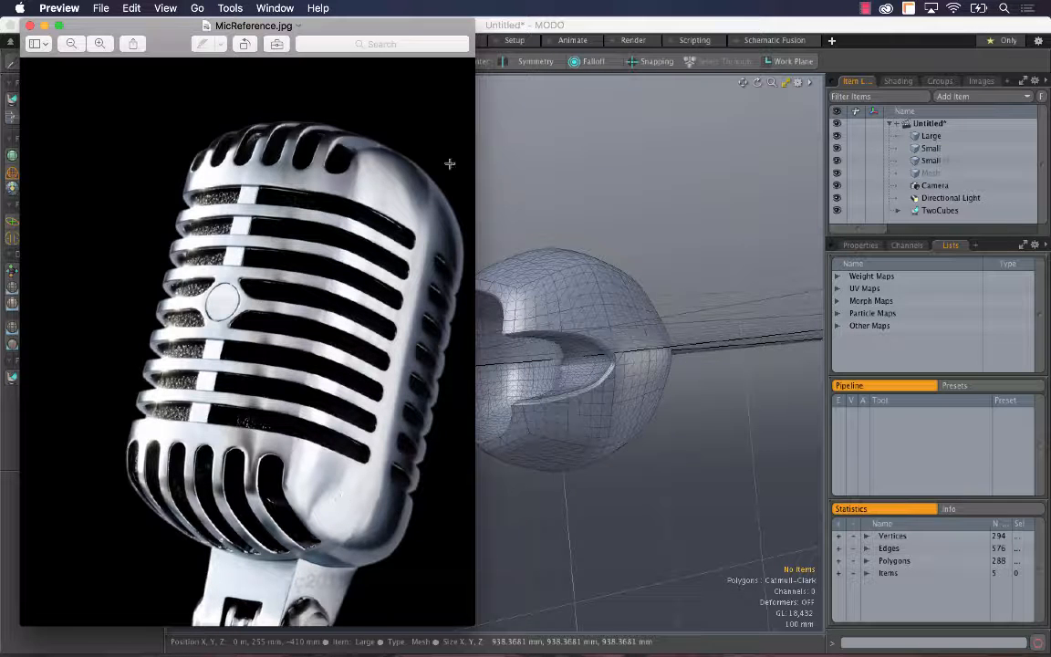
- Switch to MODO and close all open scenes without saving
click(612, 547)
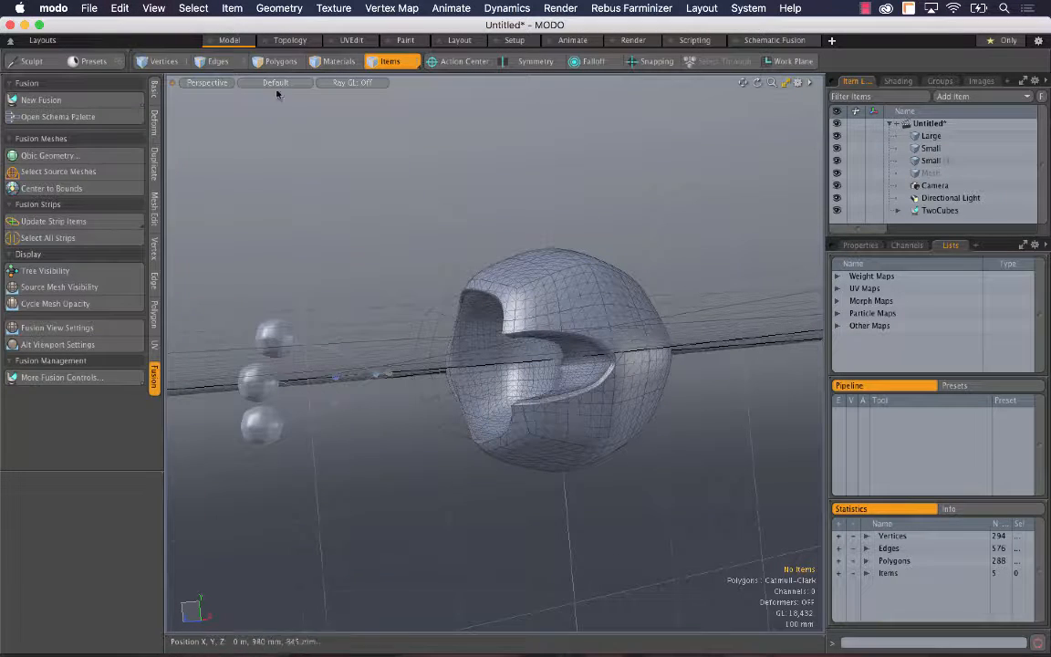
click(92, 6)
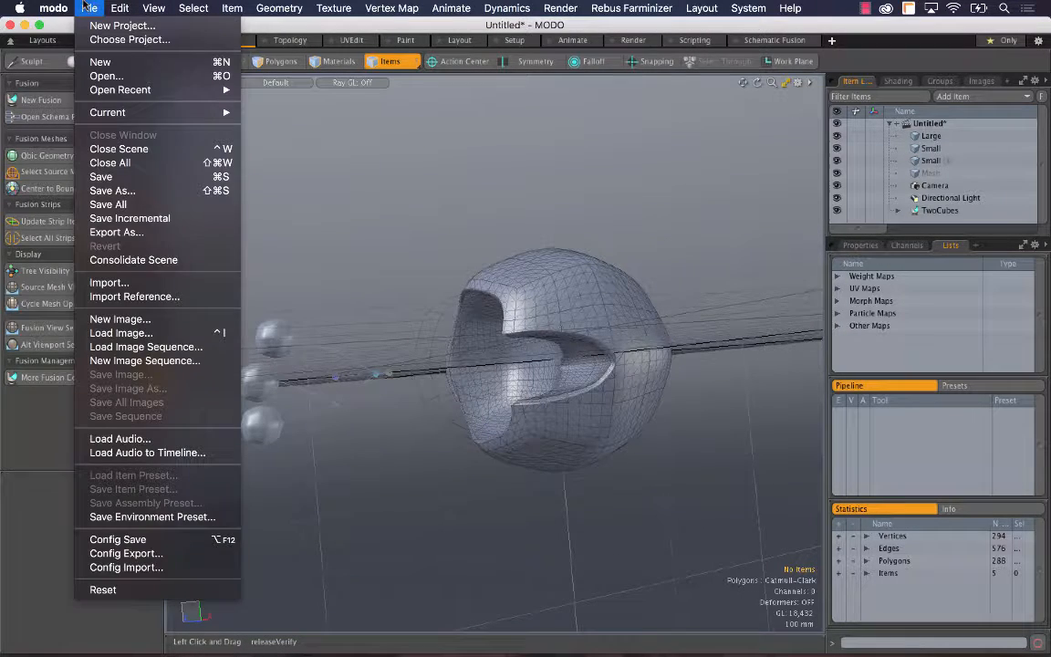
click(141, 163)
click(621, 330)
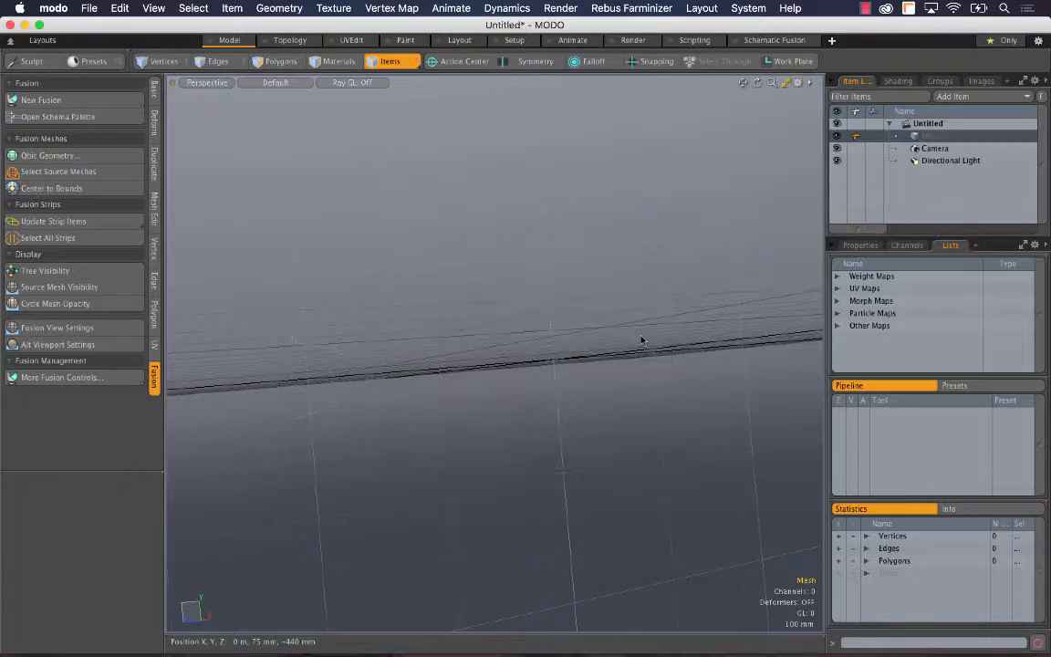
- Try the Q-SqCapsule1 mesh from the Fusion Qbic presets as the microphone body
alt+drag(620, 270, 601, 354)
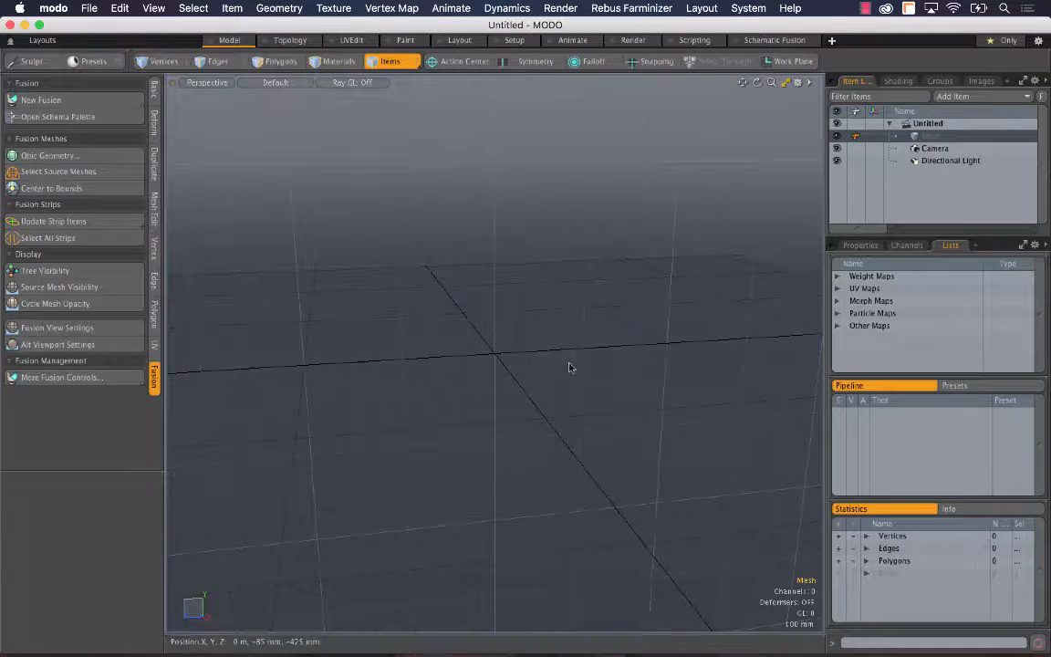
click(50, 156)
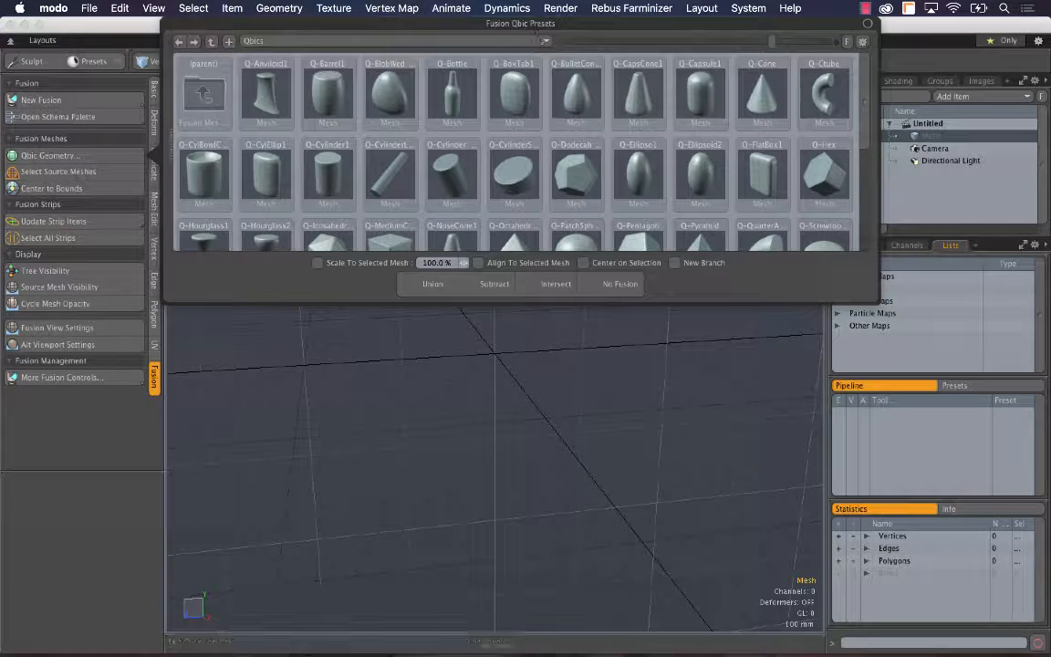
drag(533, 24, 543, 81)
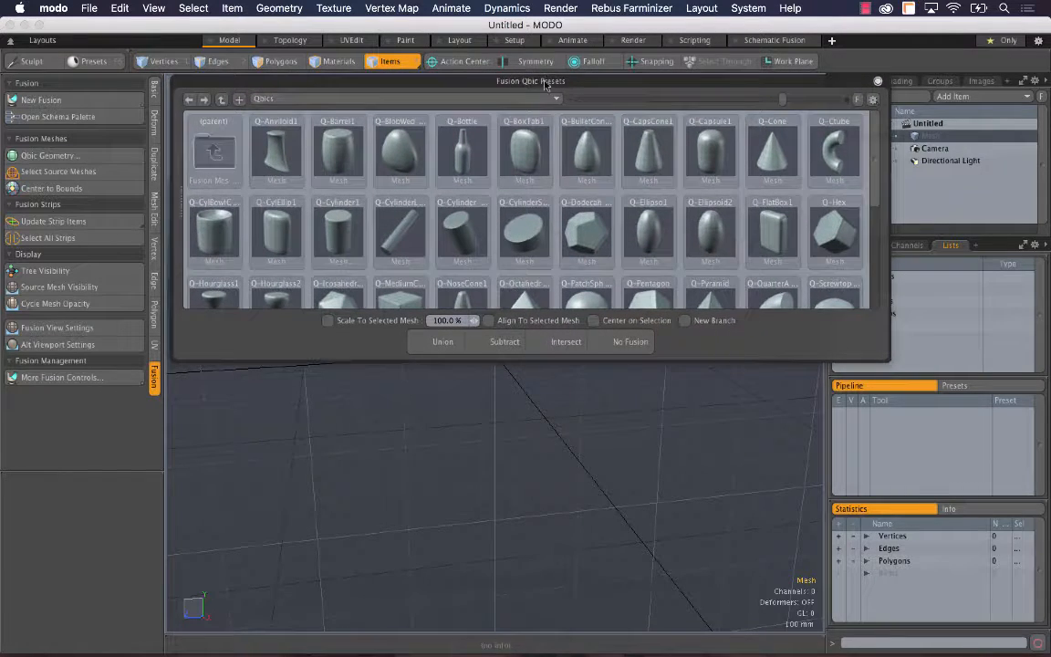
scroll(815, 225, down, 5)
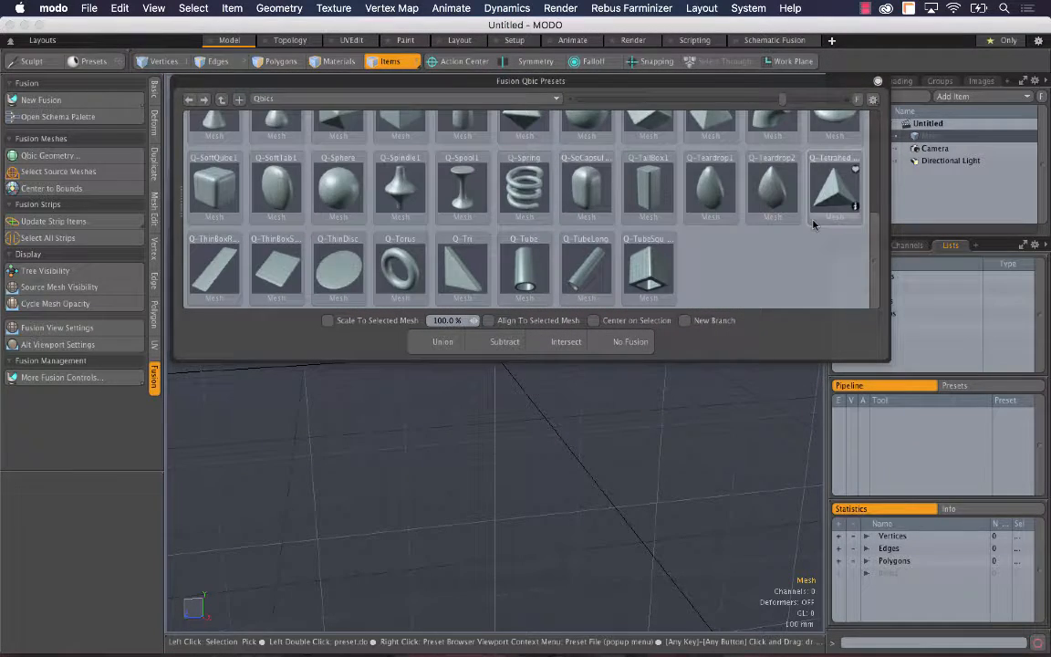
scroll(815, 224, up, 3)
scroll(815, 224, down, 3)
click(587, 203)
drag(587, 203, 662, 429)
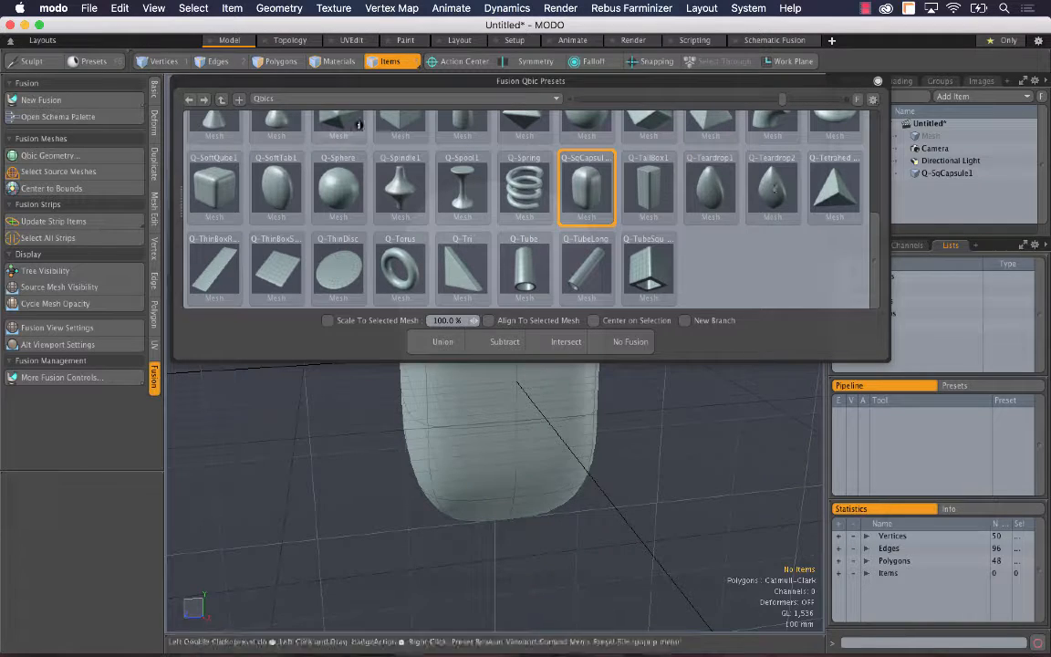
click(878, 84)
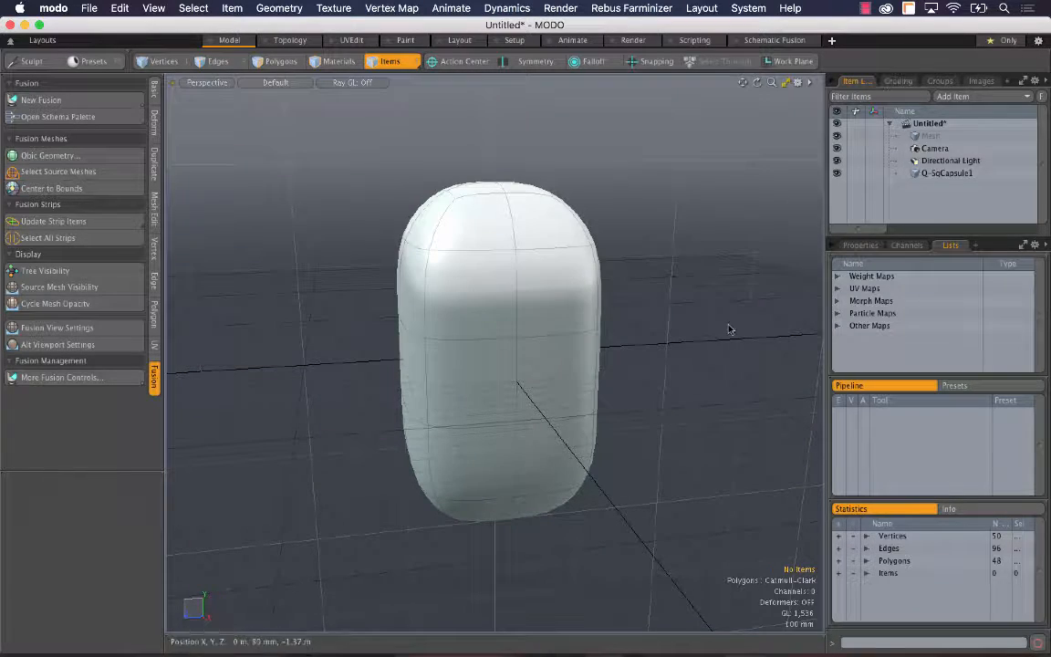
alt+drag(730, 329, 417, 415)
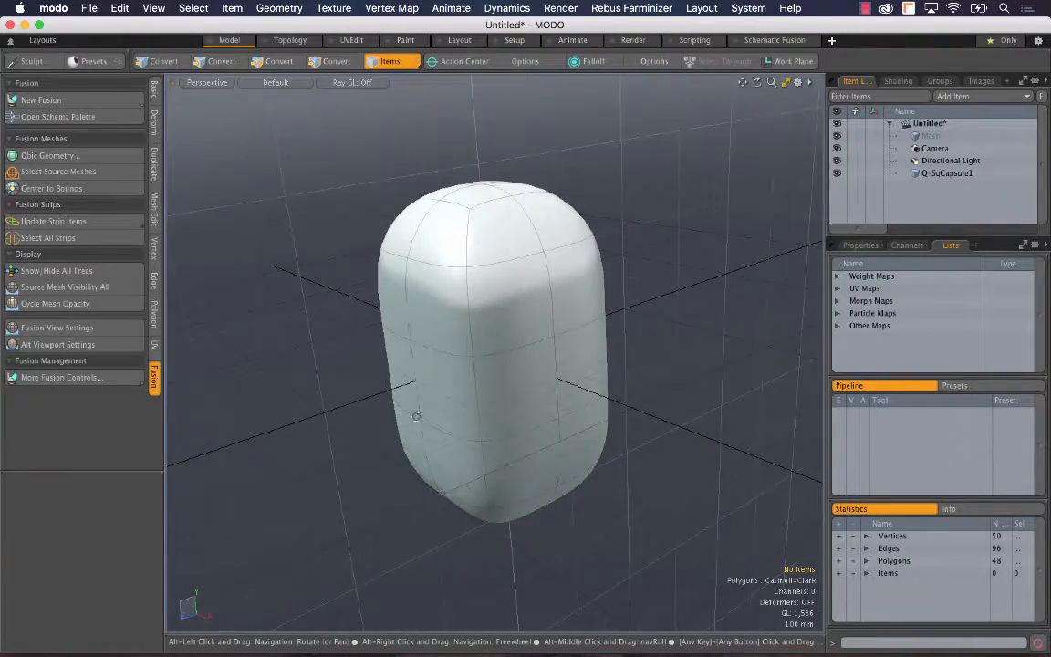
- Undo the addition of the capsule preset mesh
key(super+z)
key(super+z)
key(super+z)
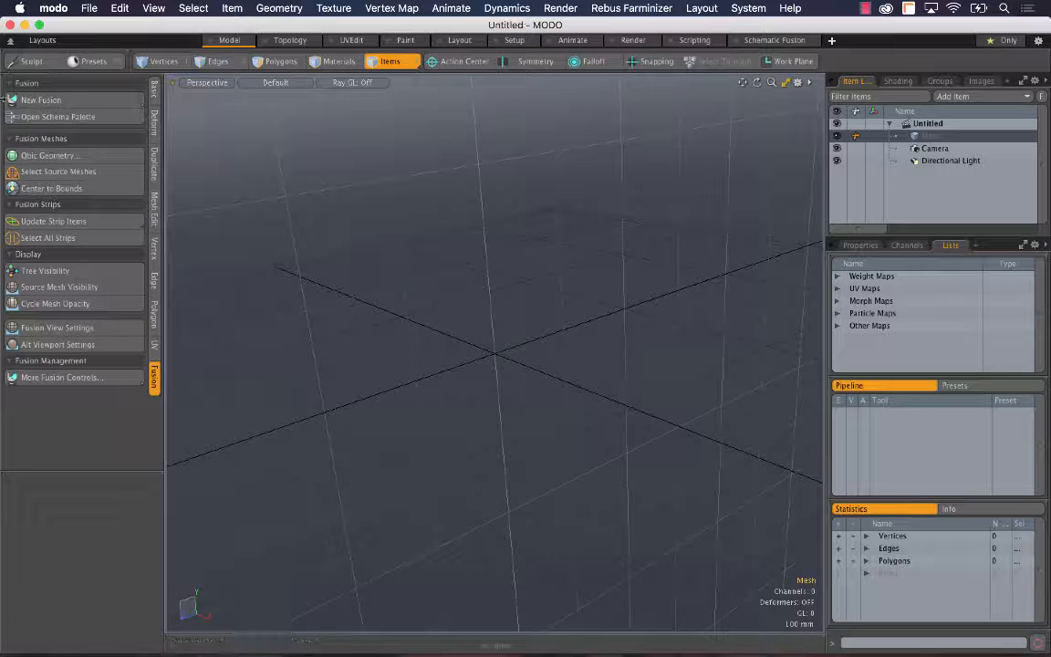
- Add a unit cube to the scene and scale it to about 161% in Y
click(155, 87)
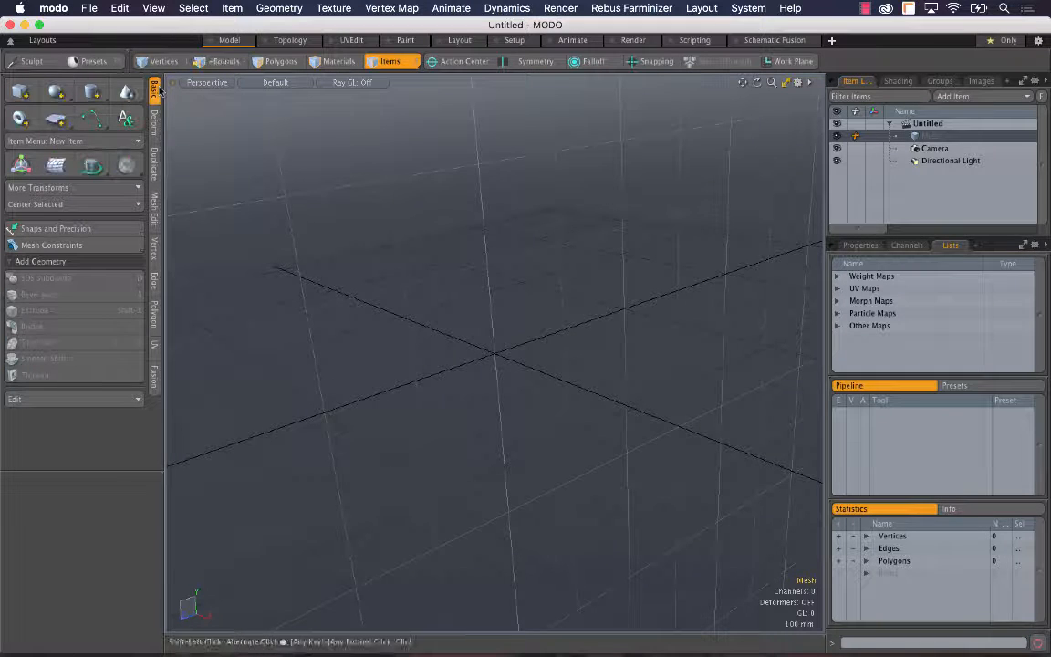
click(18, 91)
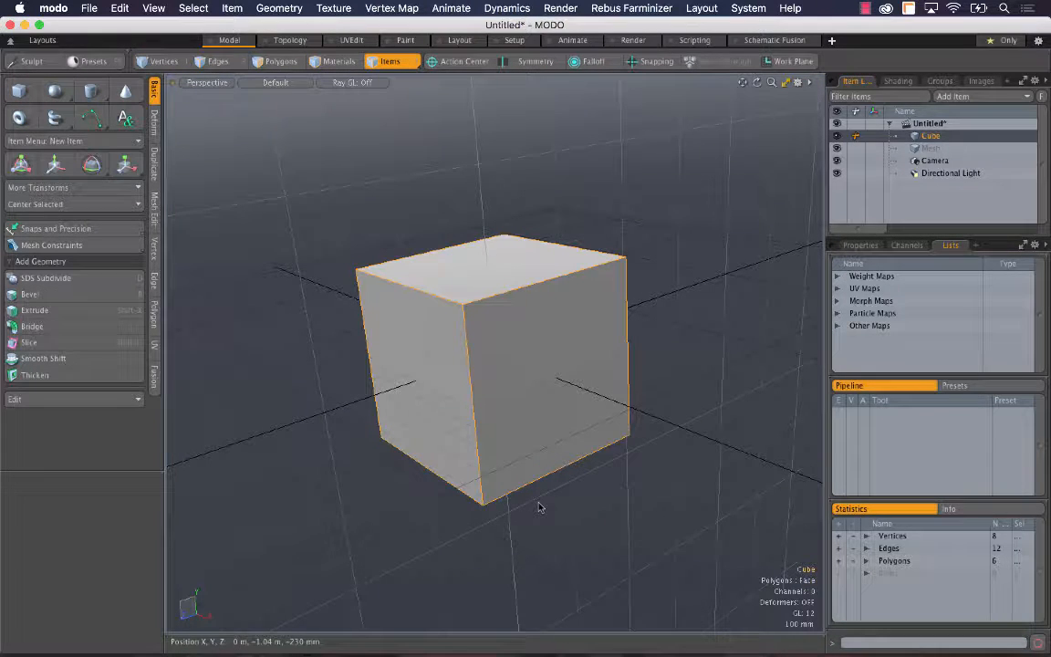
key(y)
drag(493, 293, 489, 237)
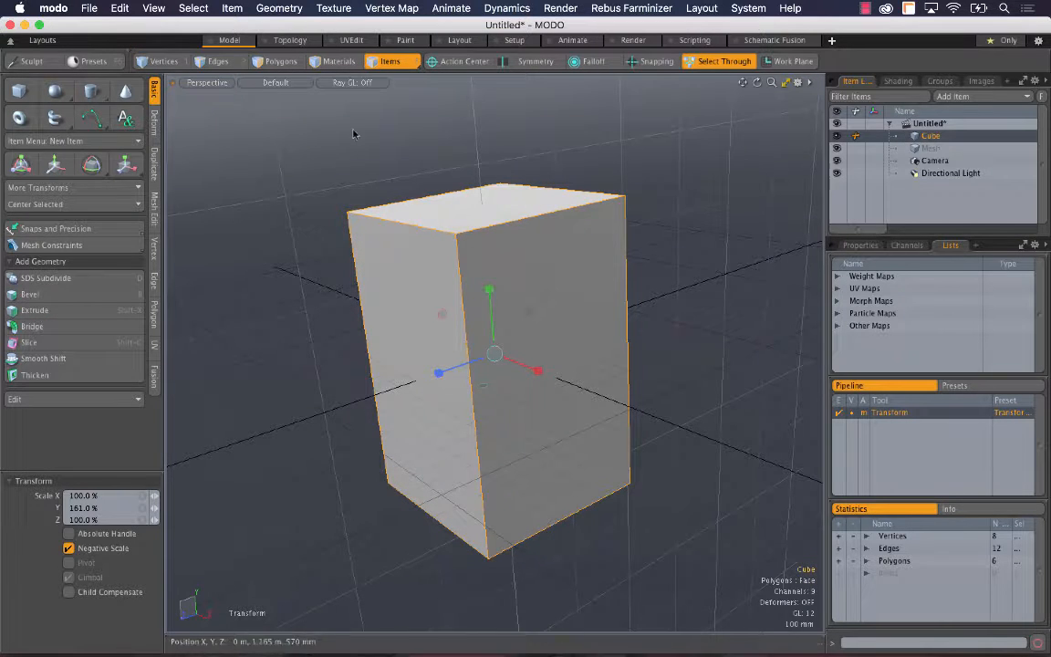
- Subdivide all polygons of the cube with the Faceted method and 0.0% fractal
click(284, 63)
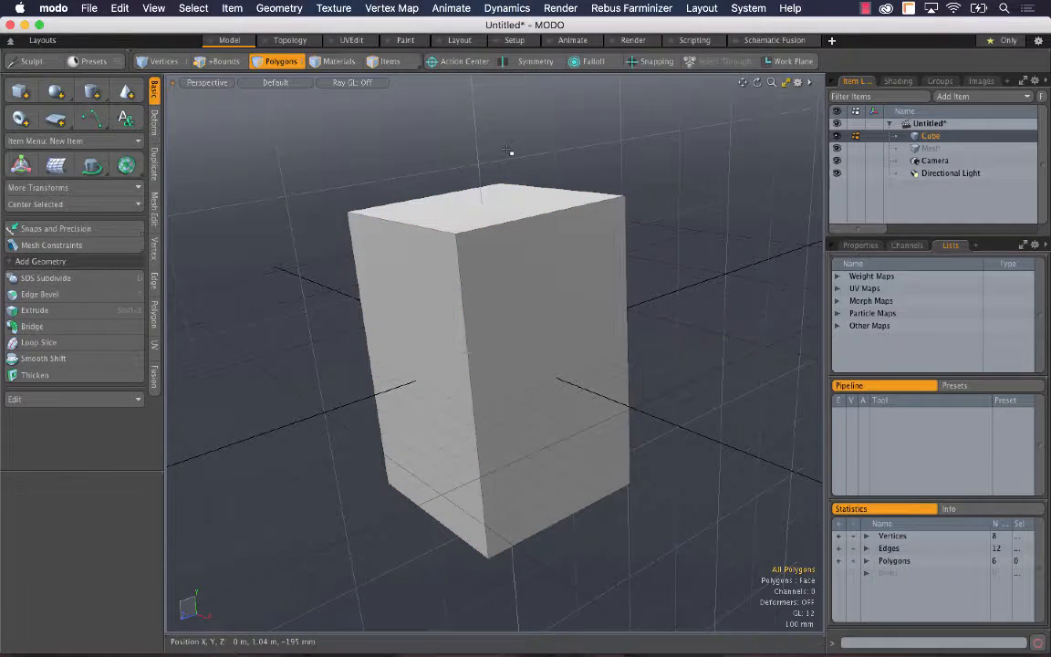
key(shift+d)
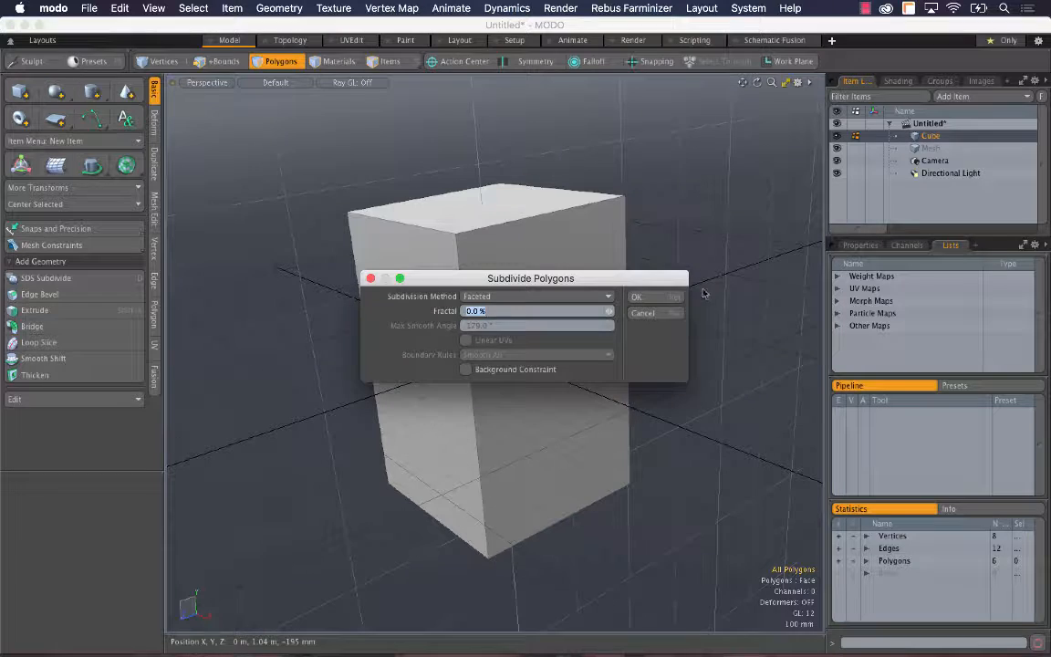
click(639, 297)
- Convert the cube to a subdivision surface and apply SDS Subdivide to it once
key(Tab)
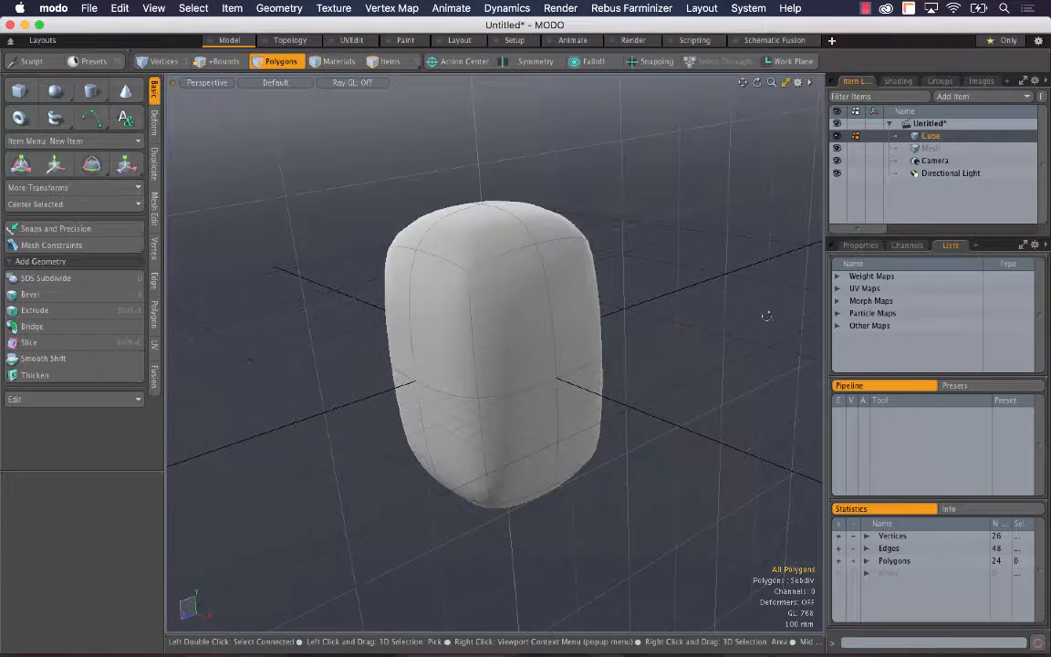
alt+drag(766, 316, 544, 488)
key(d)
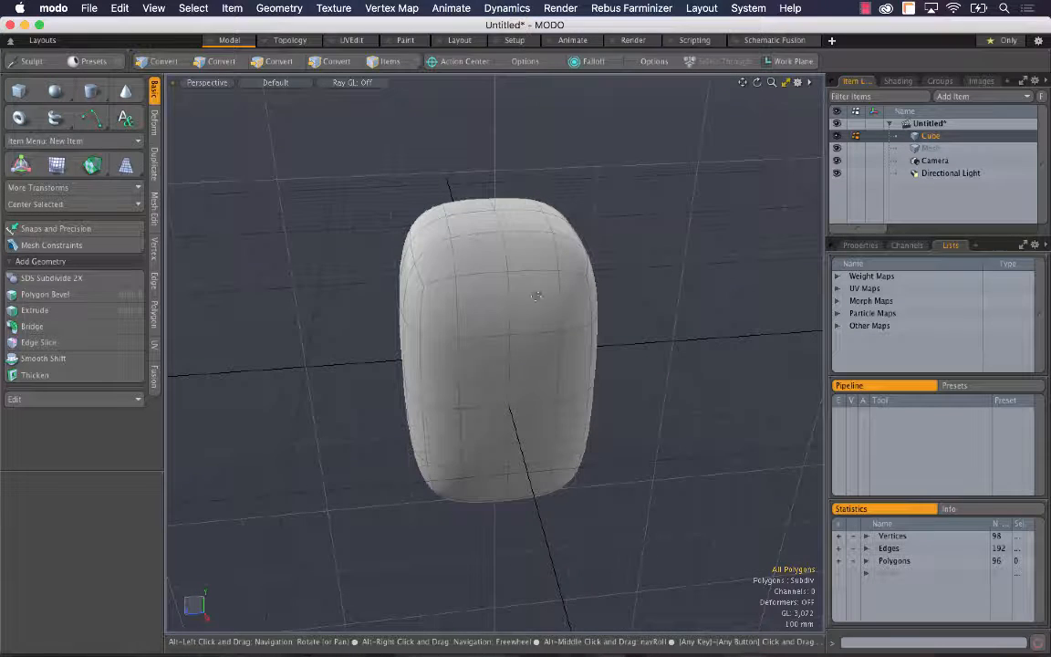
- Select the four polygons capping the top of the rounded body and raise them slightly
mouse_move(487, 221)
mouse_down()
mouse_move(493, 203)
mouse_move(456, 196)
mouse_move(499, 201)
mouse_move(497, 176)
mouse_up()
key(y)
click(494, 180)
key(space)
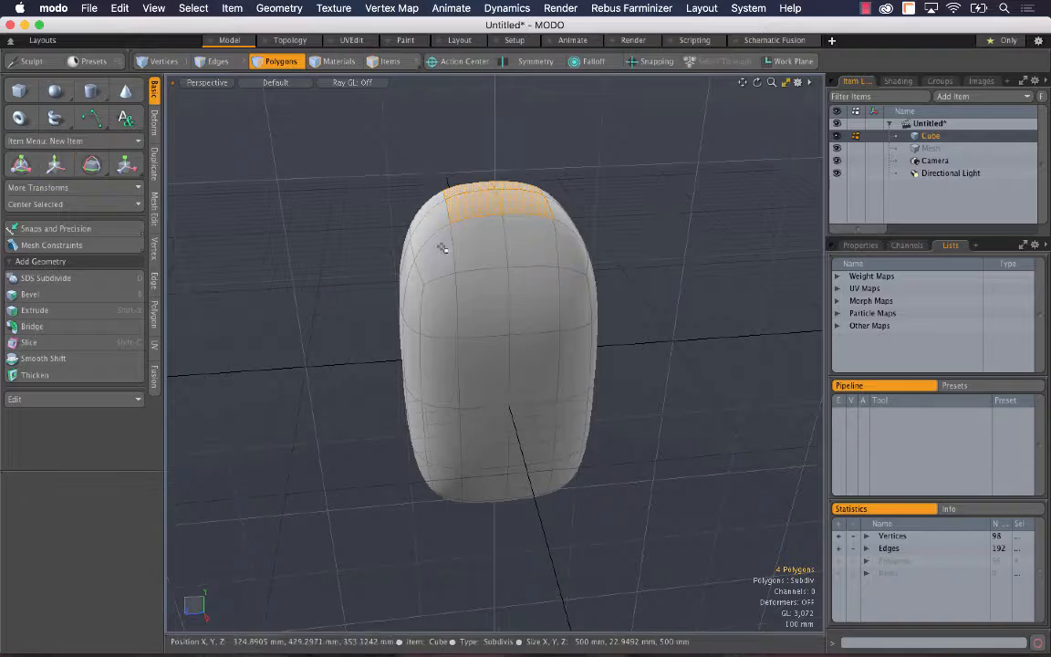
- Select the four polygons capping the underside of the body, move them slightly downward, and clear the selection
alt+drag(551, 459, 535, 251)
alt+drag(524, 417, 521, 349)
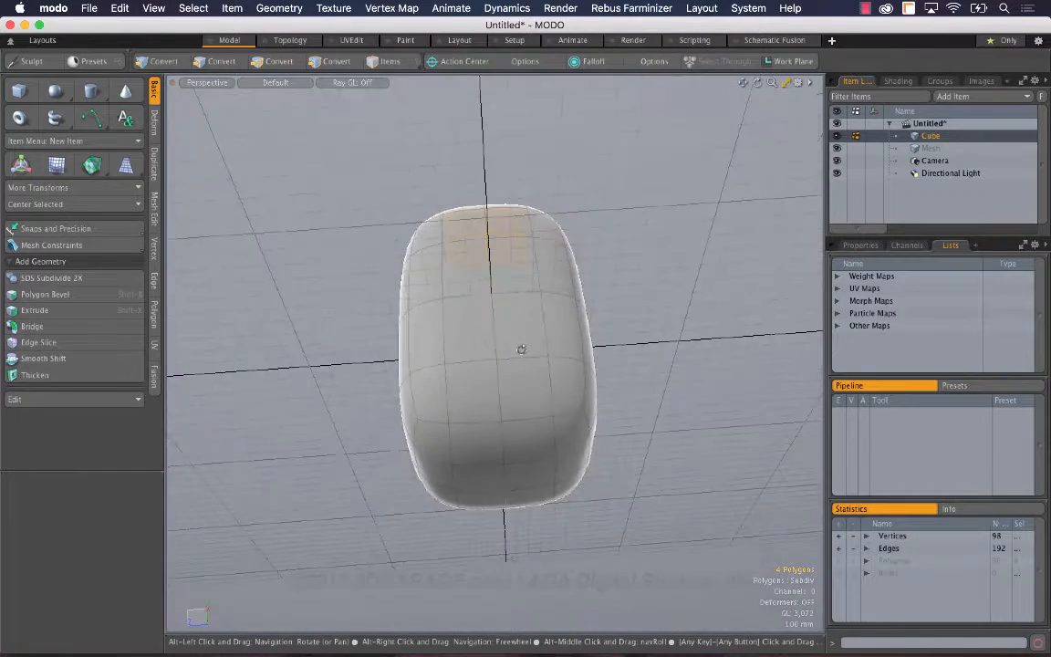
drag(522, 481, 492, 491)
key(w)
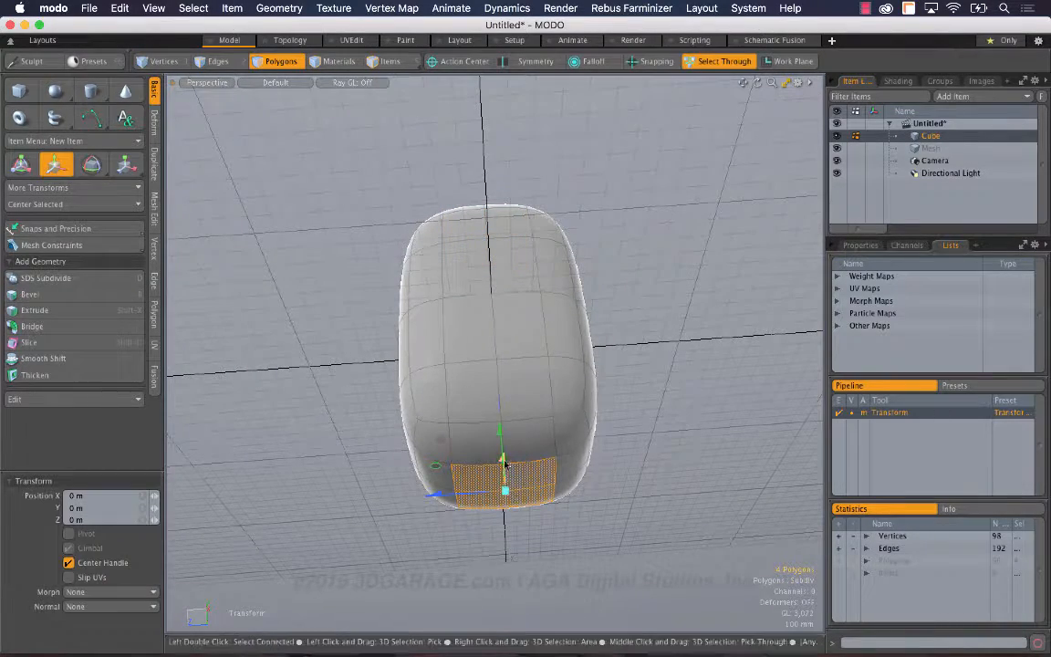
drag(500, 429, 501, 435)
key(space)
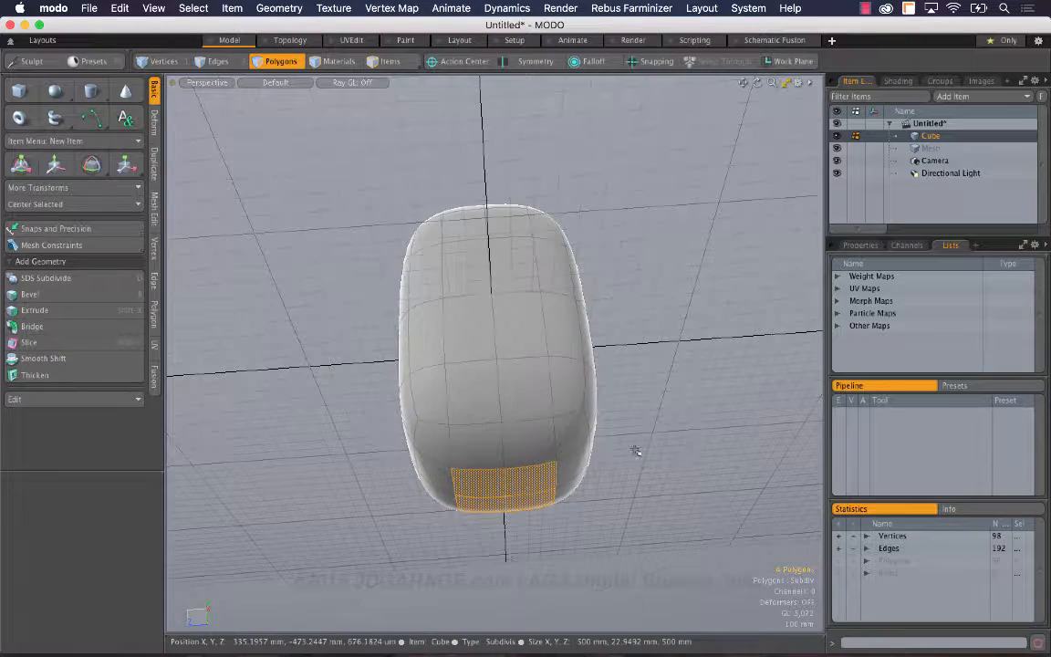
click(636, 448)
- Scale the whole rounded body to about 92.5% in Y to match the reference proportions
alt+drag(551, 307, 621, 445)
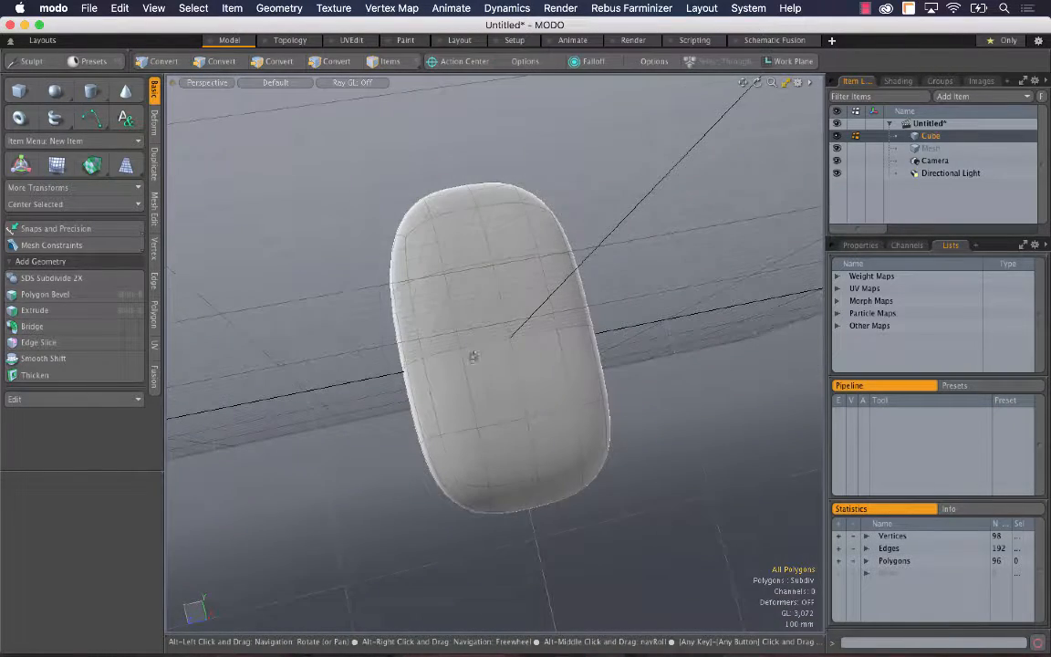
alt+drag(472, 357, 628, 448)
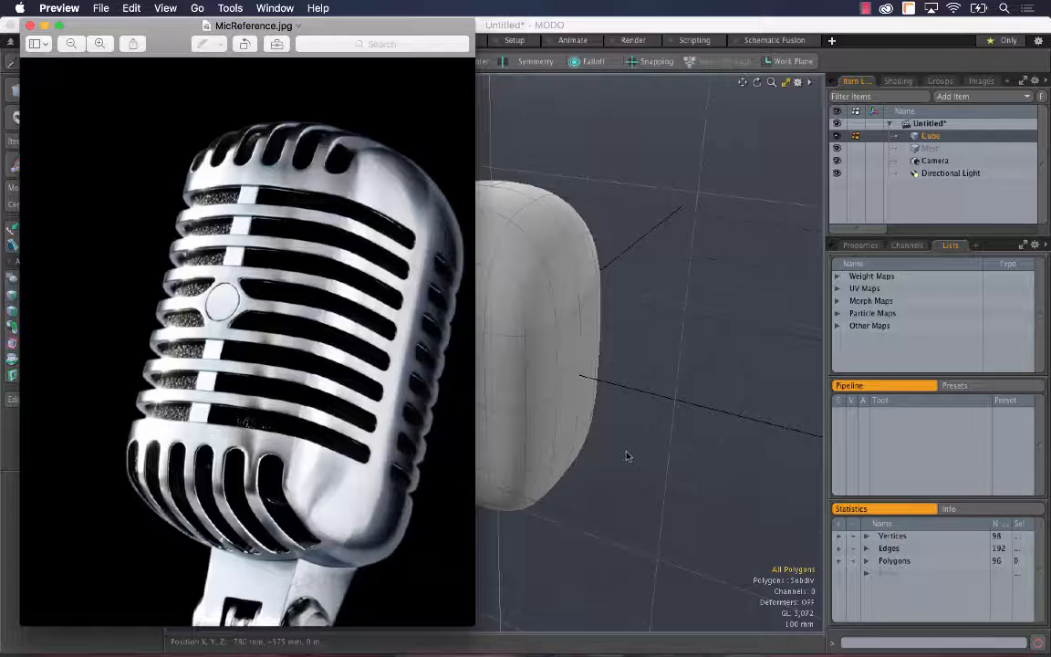
key(super+Tab)
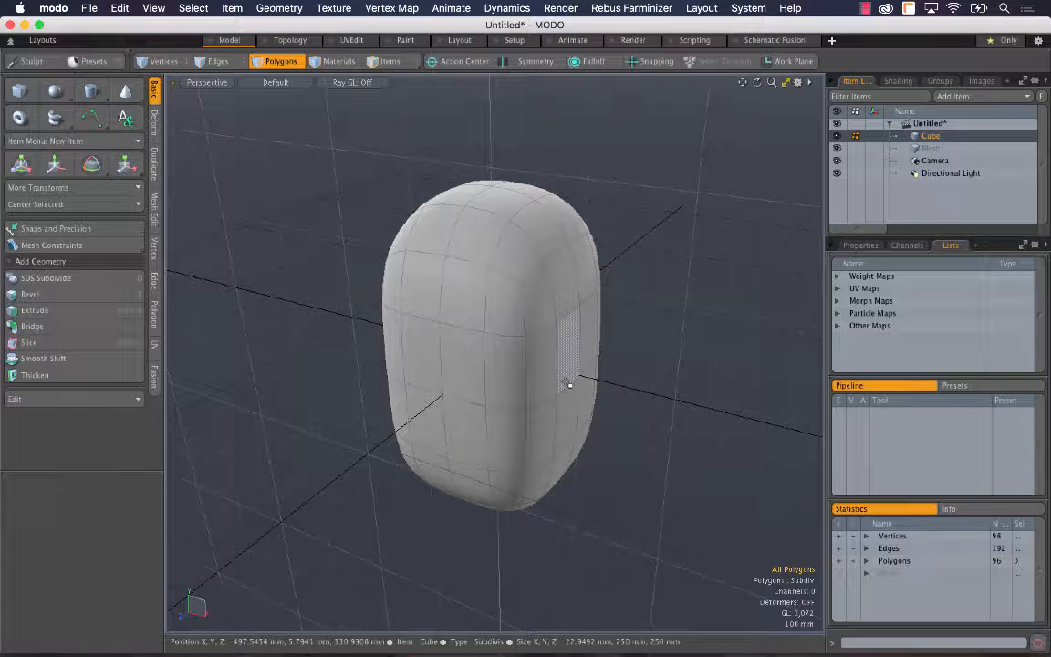
key(r)
drag(494, 285, 494, 290)
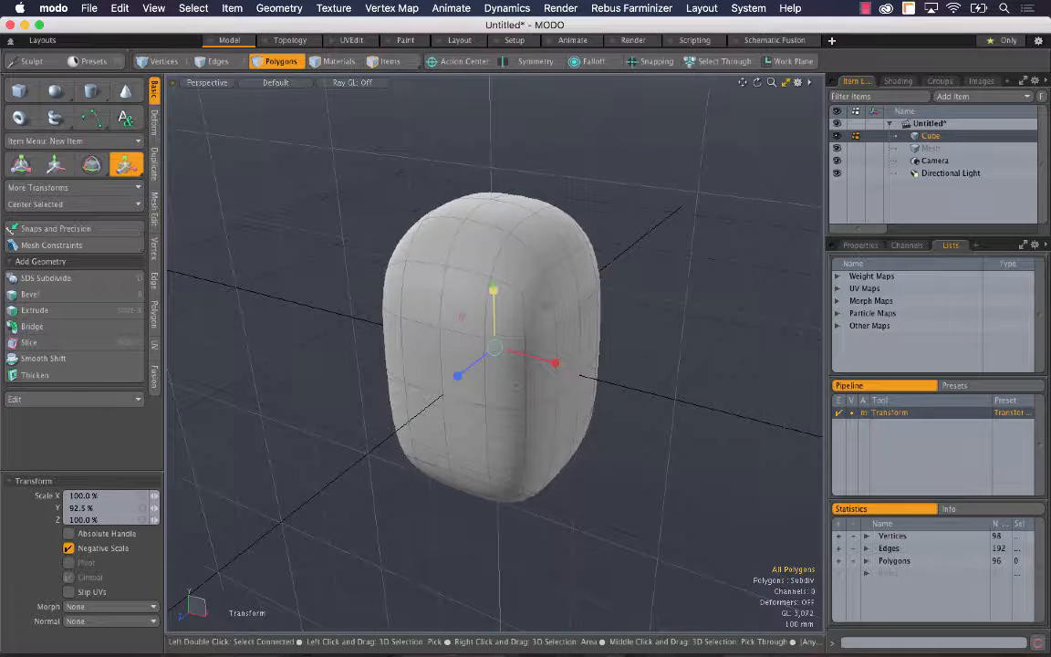
- Compare the rounded body's shape with the microphone head in MicReference.jpg
key(super+Tab)
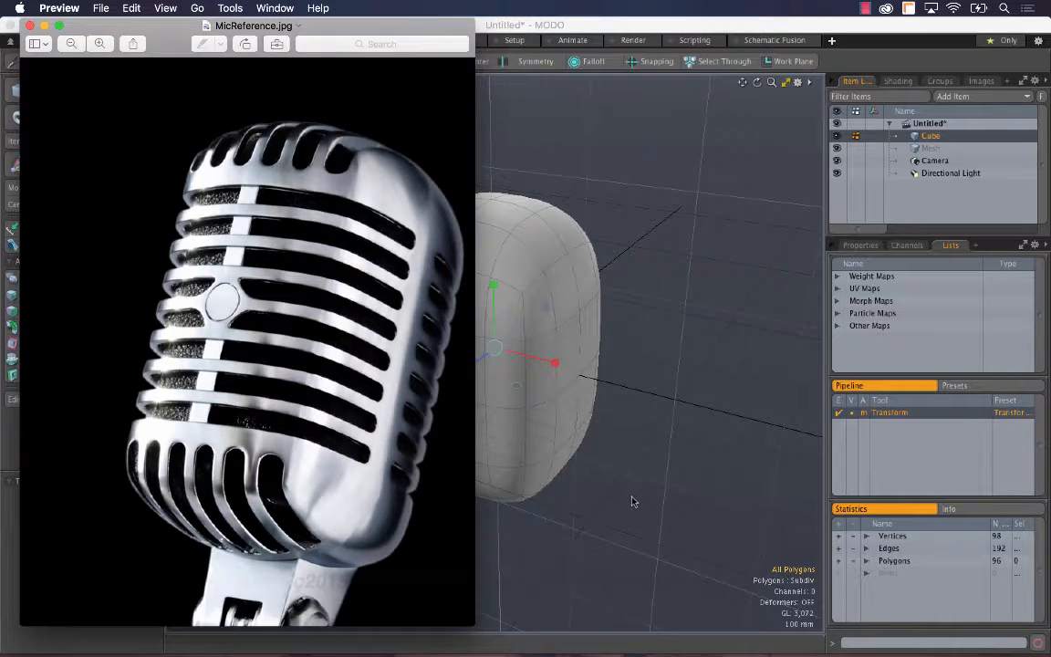
alt+drag(634, 500, 458, 431)
key(super+Tab)
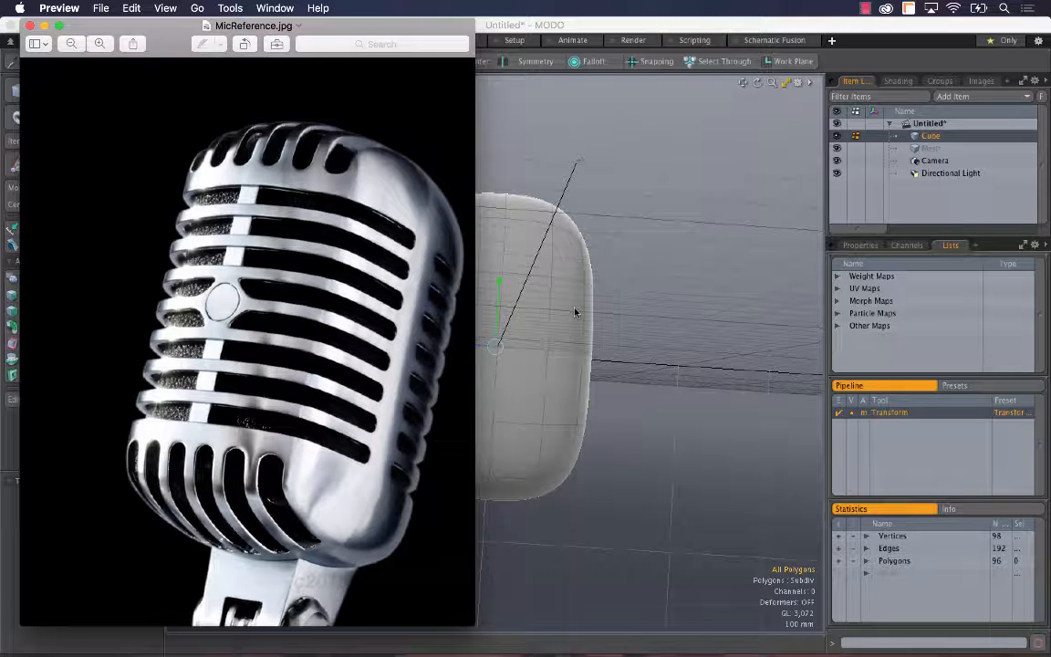
key(super+Tab)
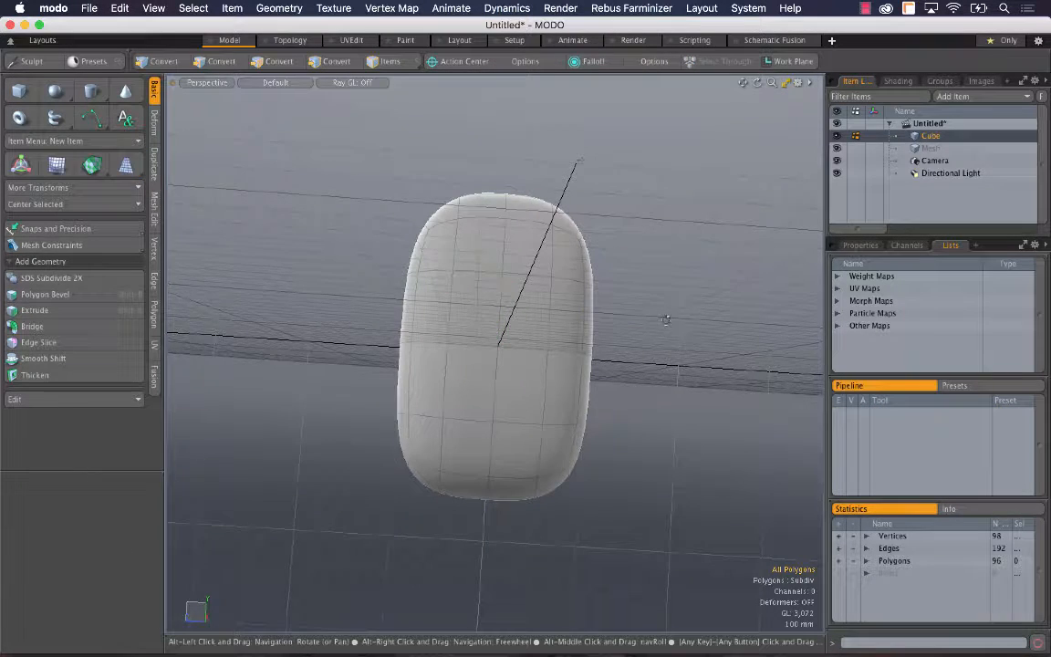
- Turn off subdivision smoothing on the body so its polygons are plain faces
alt+drag(666, 319, 620, 365)
key(3)
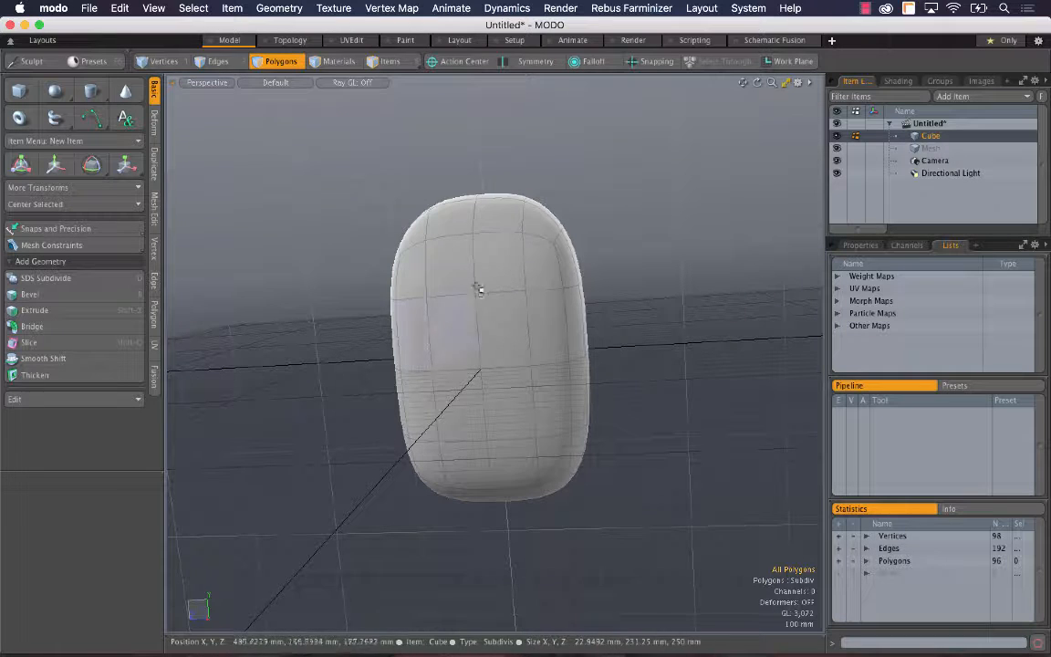
key(Tab)
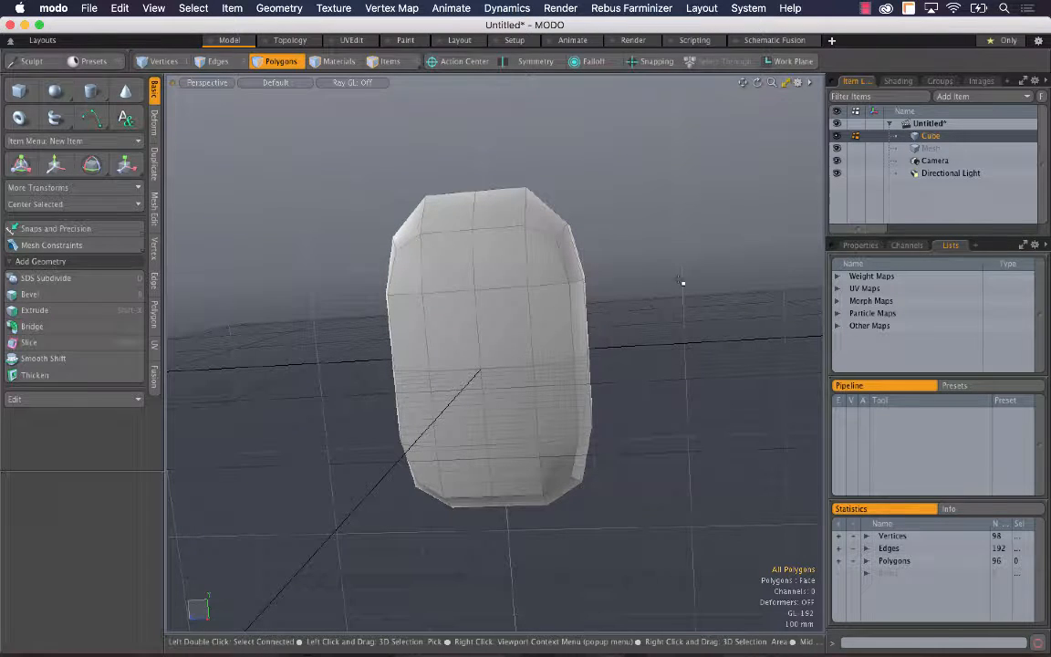
- Turn subdivision smoothing back on for the body and rename the Cube mesh MicBase
key(shift+Tab)
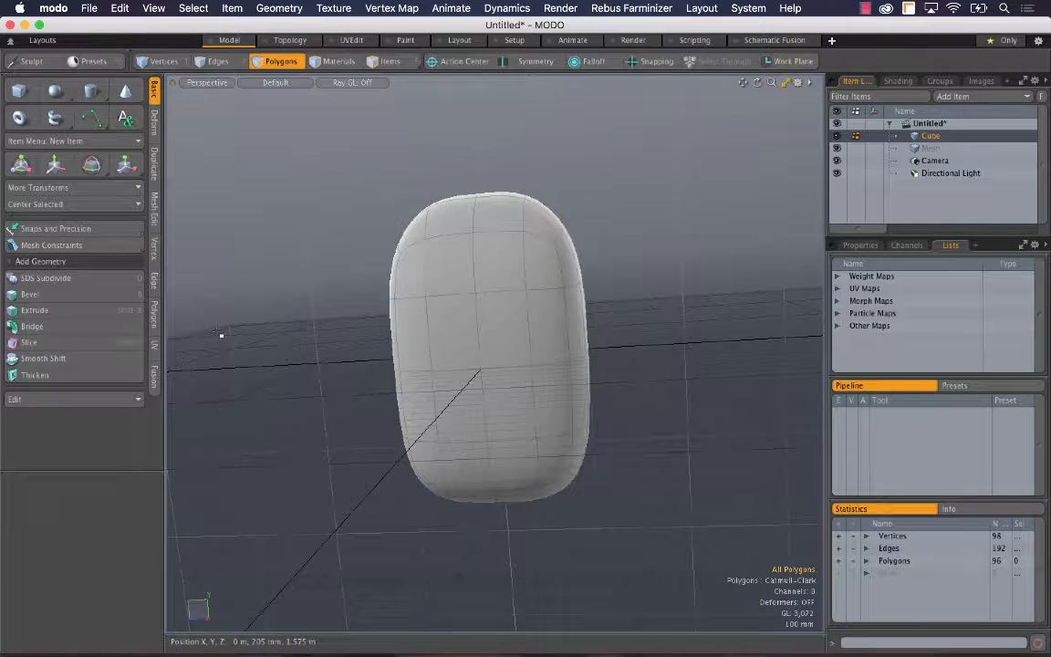
click(155, 381)
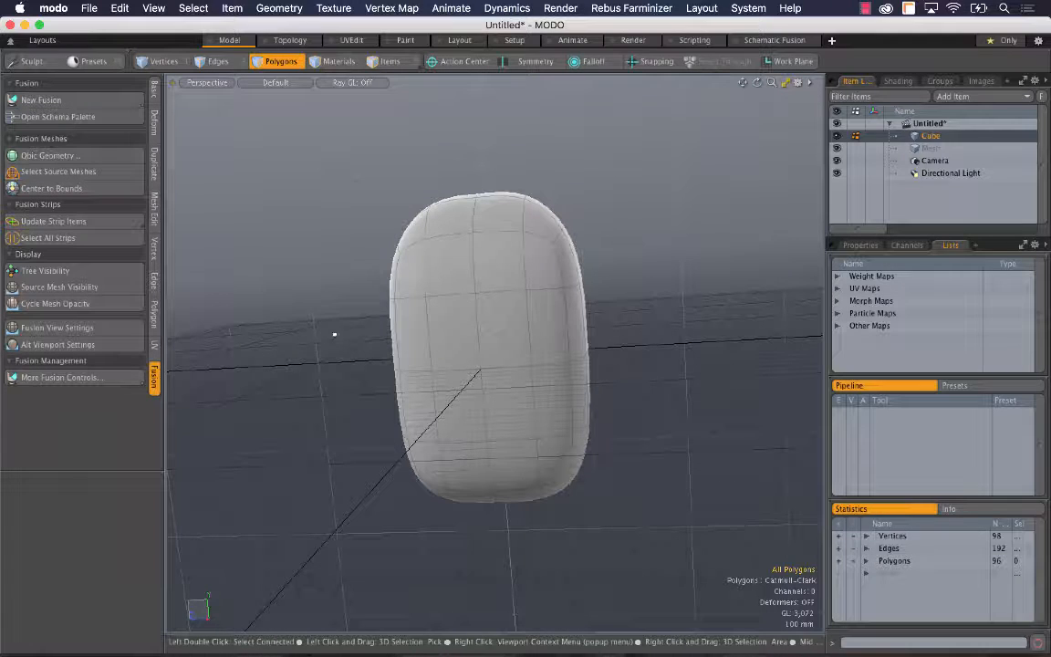
double_click(931, 136)
text(M)
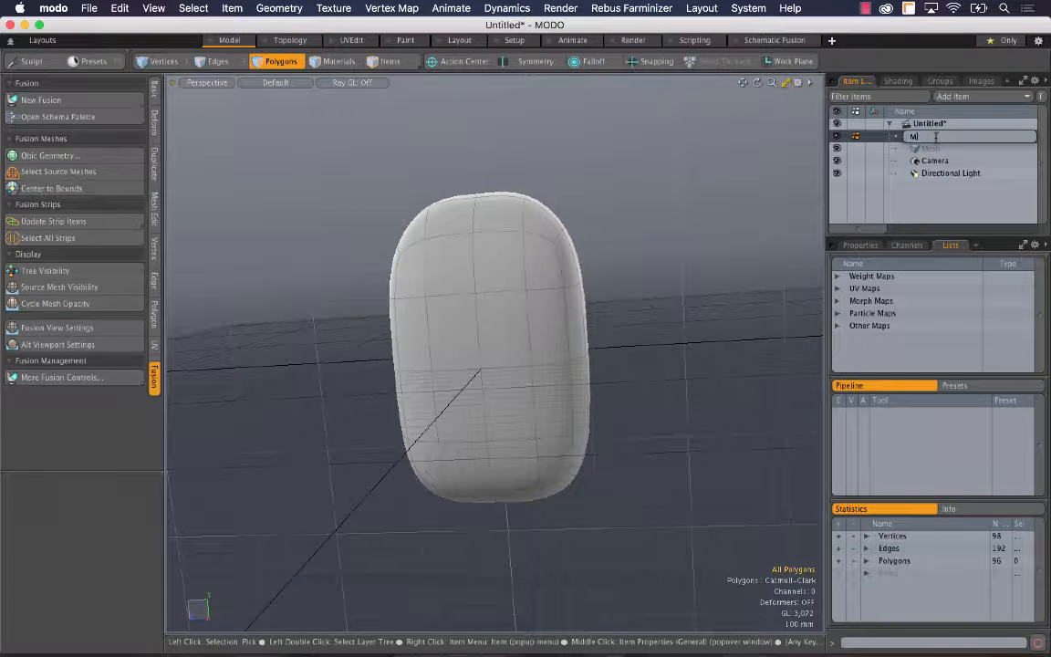
text(icBase)
key(Return)
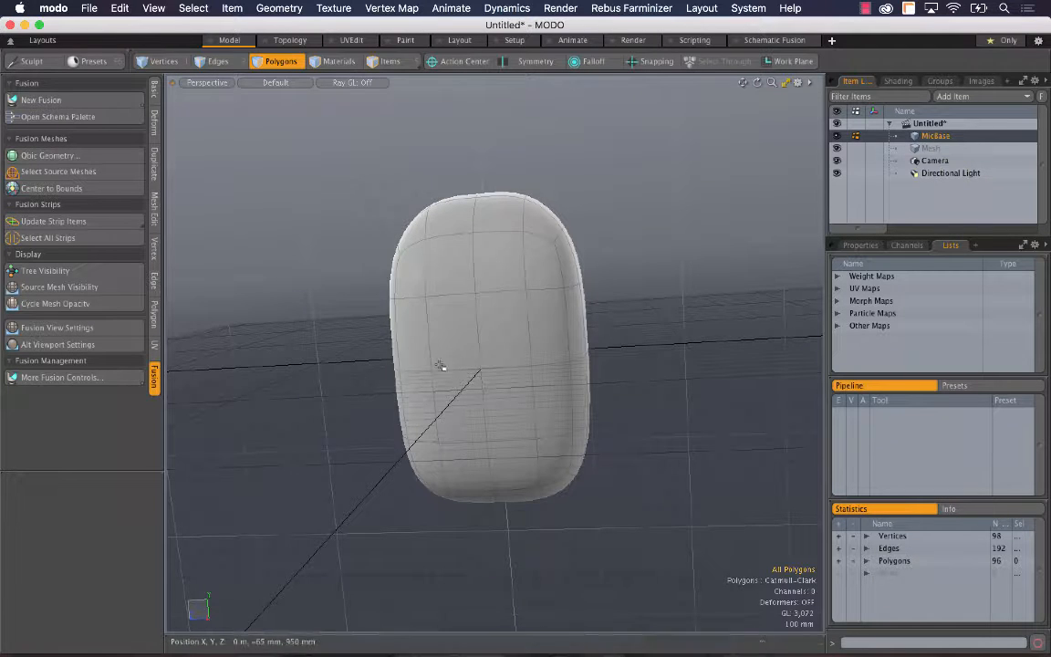
- Add the Q-ThinBoxSquare mesh from the Fusion Qbic presets, fit it in view, and hide MicBase
click(48, 156)
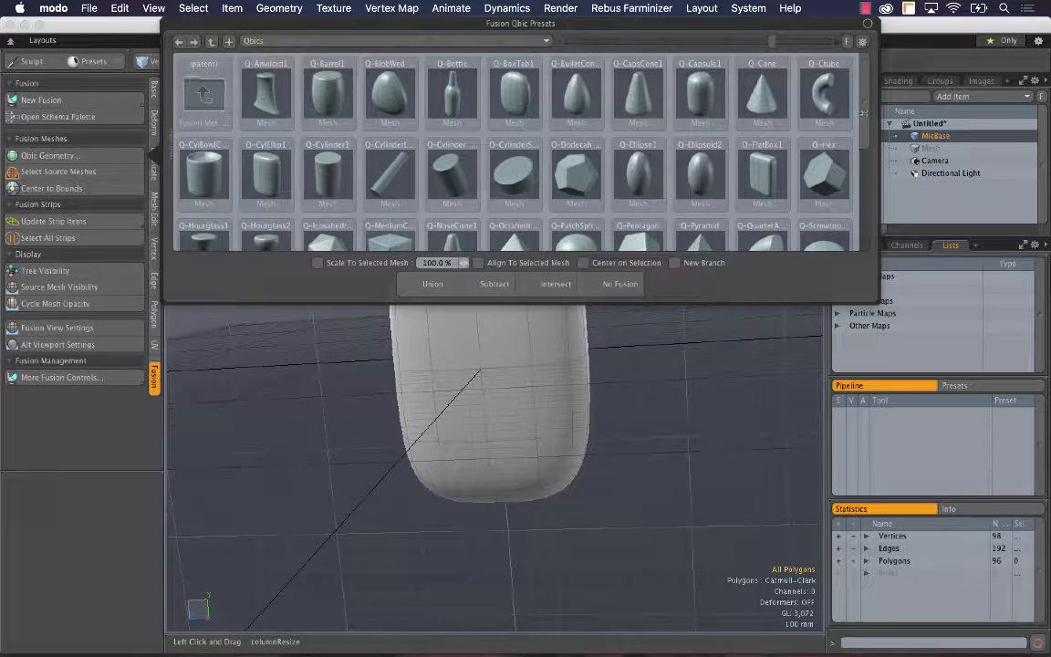
click(767, 189)
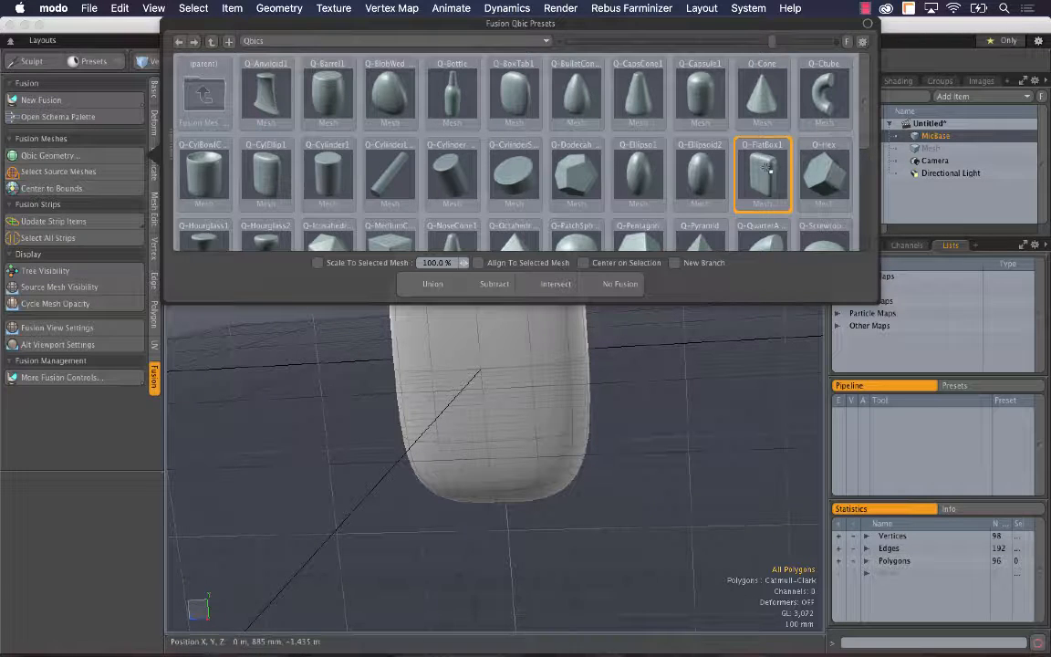
scroll(765, 173, down, 5)
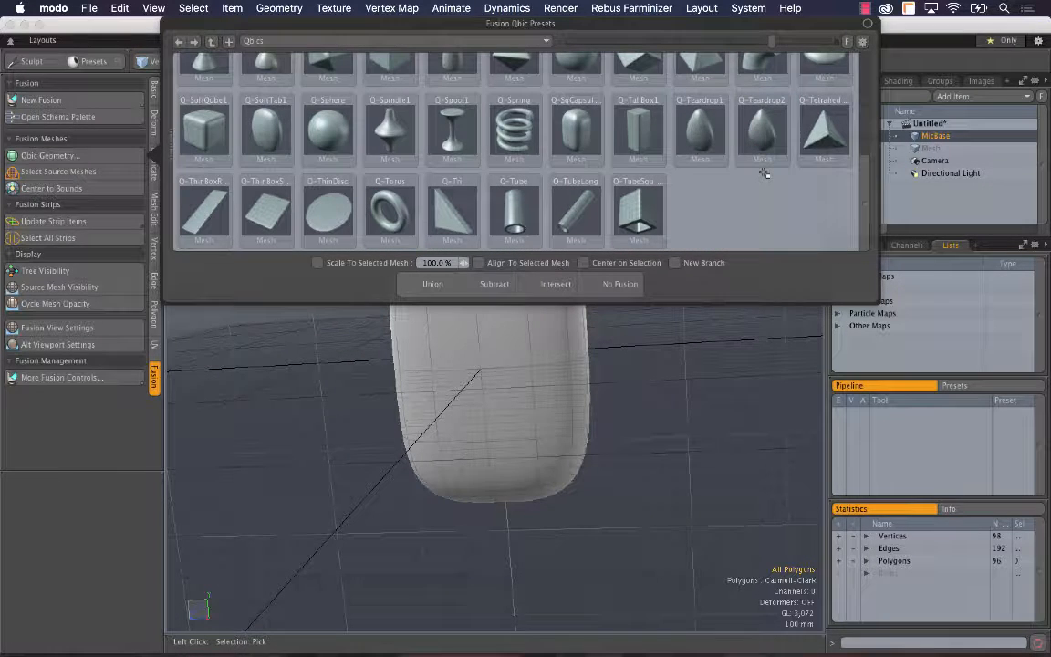
click(268, 212)
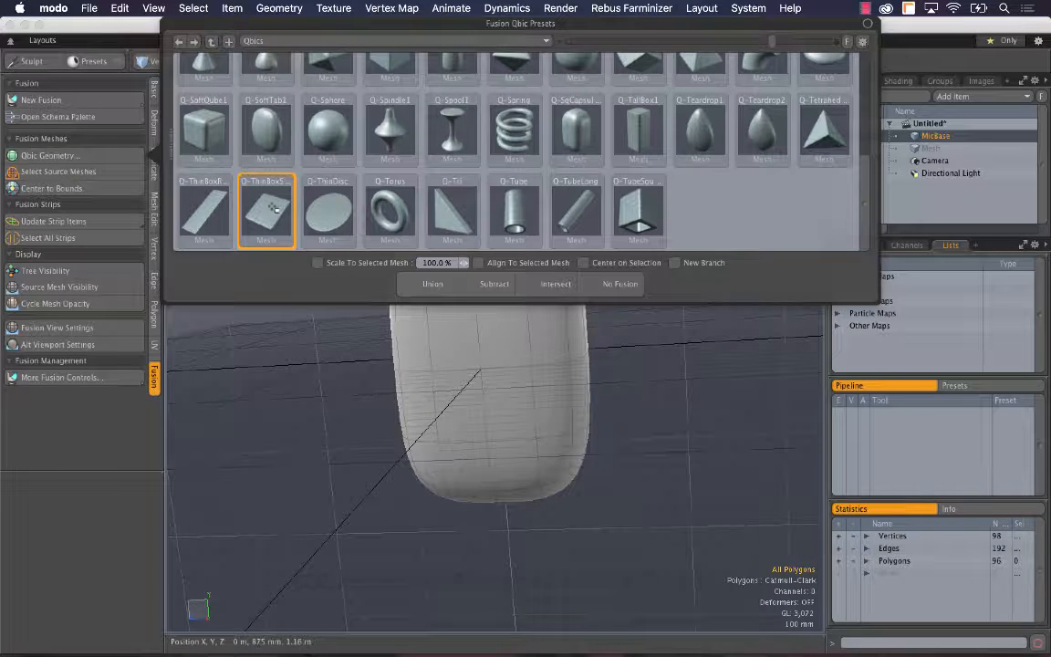
double_click(274, 209)
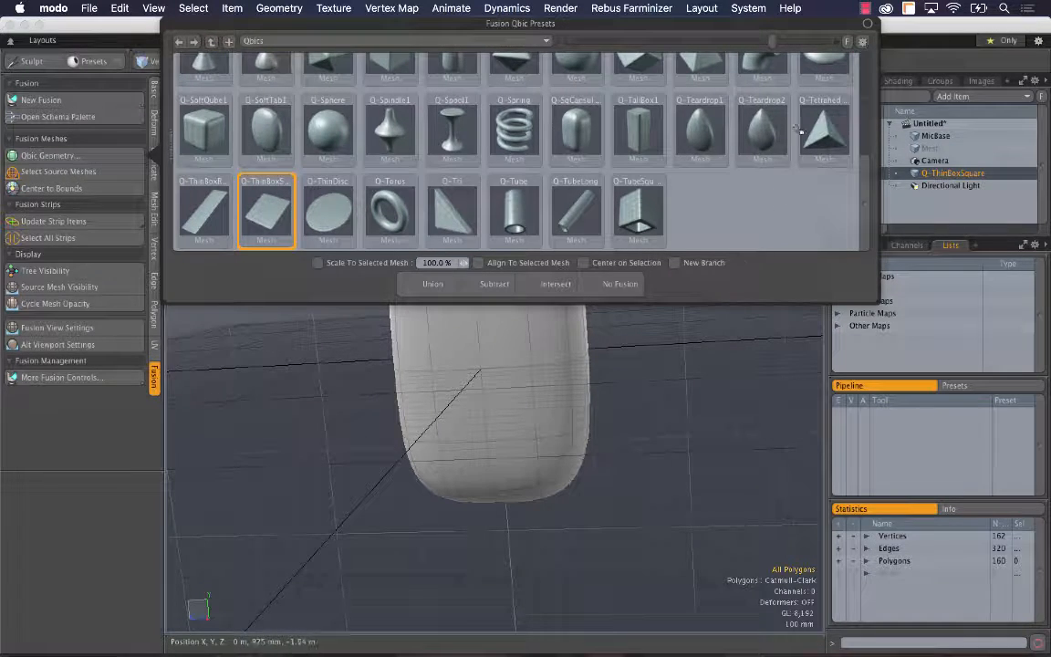
click(746, 382)
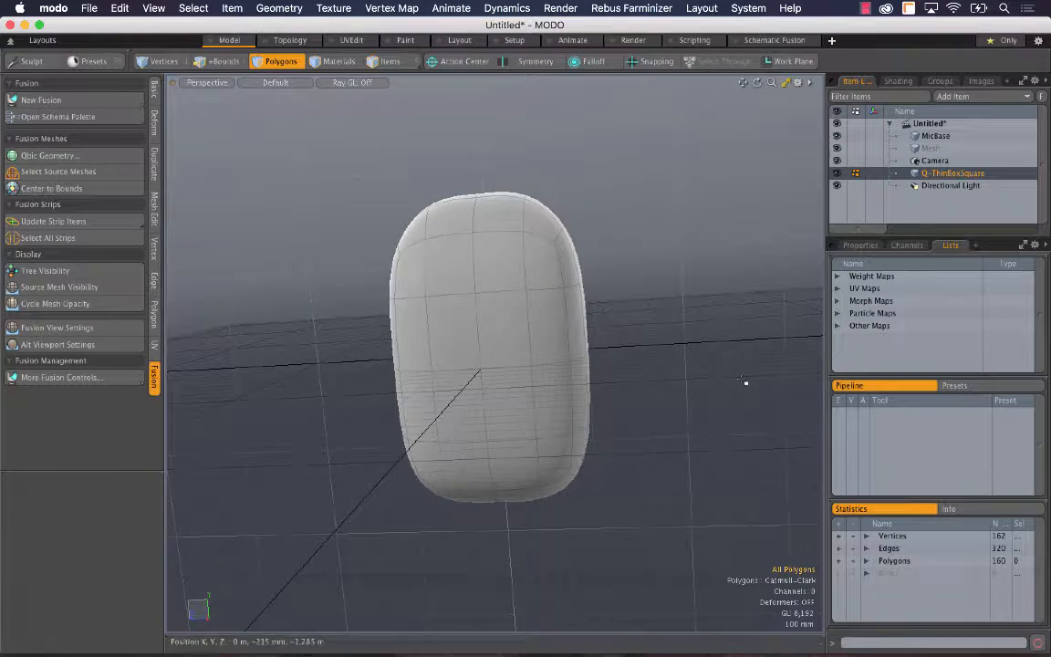
key(shift+a)
click(838, 137)
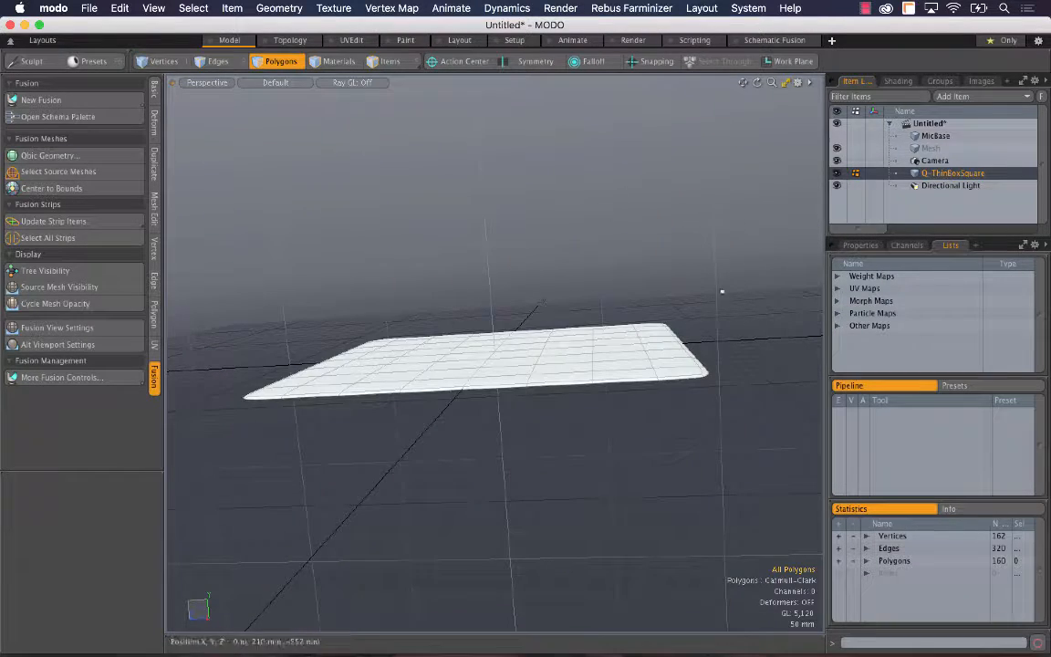
- Select all polygons of the thin square box, scale them up in Y into a thicker rounded slab, and clear the selection
alt+drag(723, 293, 707, 402)
key(y)
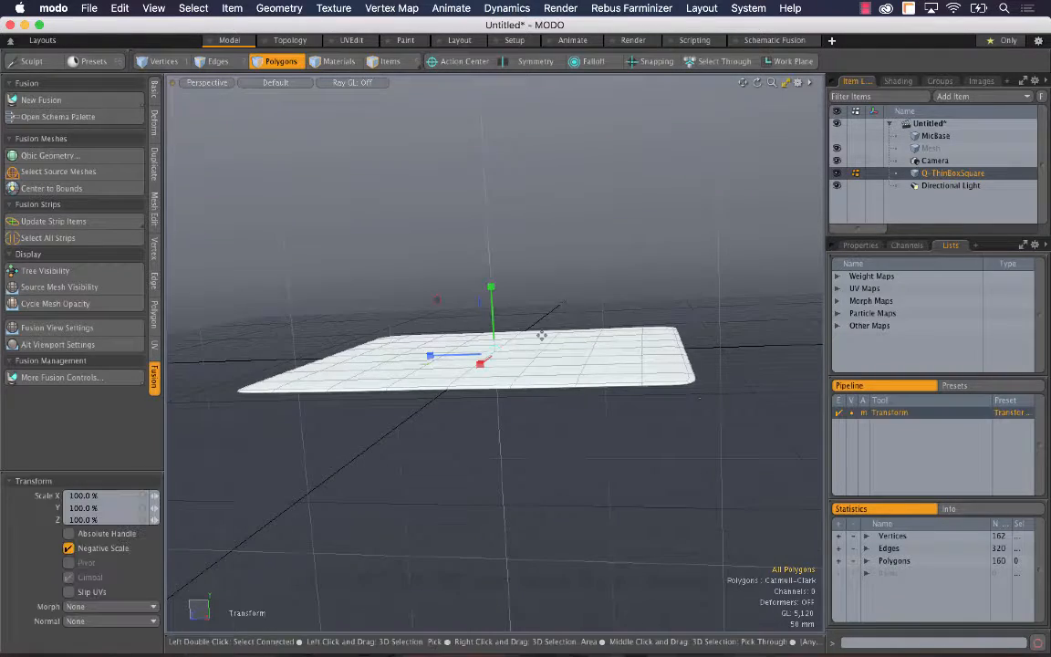
drag(494, 305, 490, 254)
key(space)
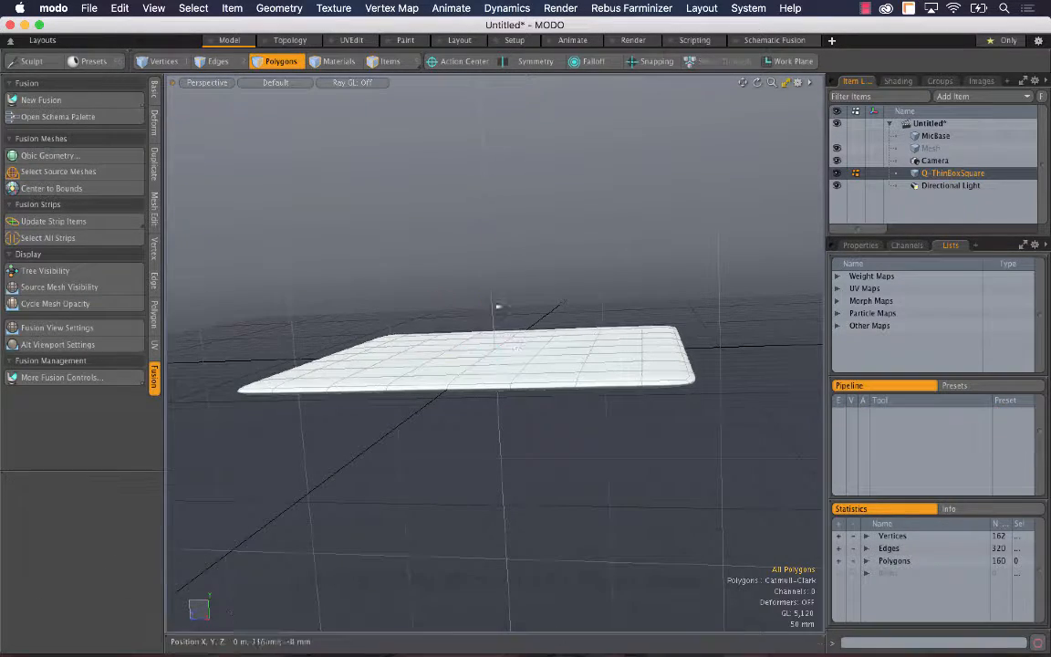
double_click(517, 369)
key(y)
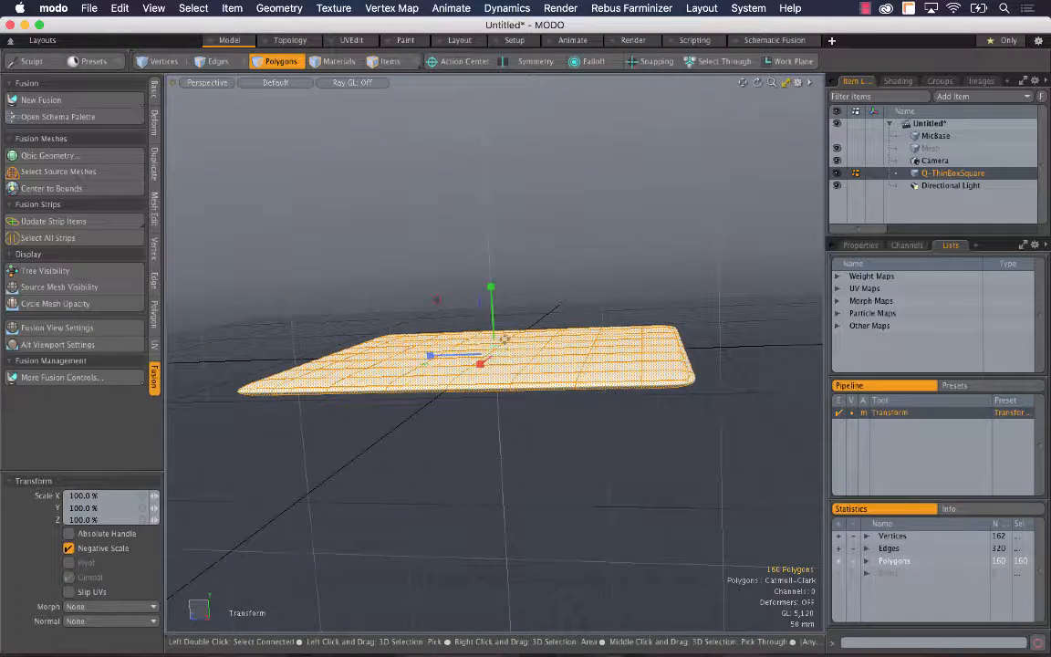
drag(491, 287, 480, 56)
key(space)
click(514, 563)
- Subdivide the thickened slab once to give it a denser mesh
alt+drag(514, 563, 528, 438)
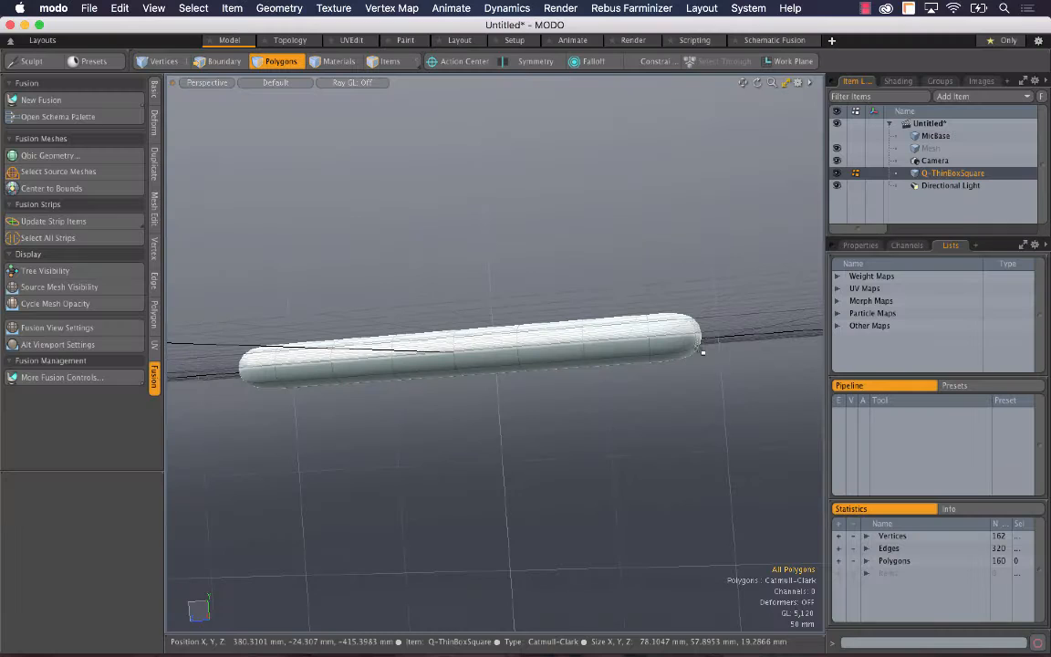
key(d)
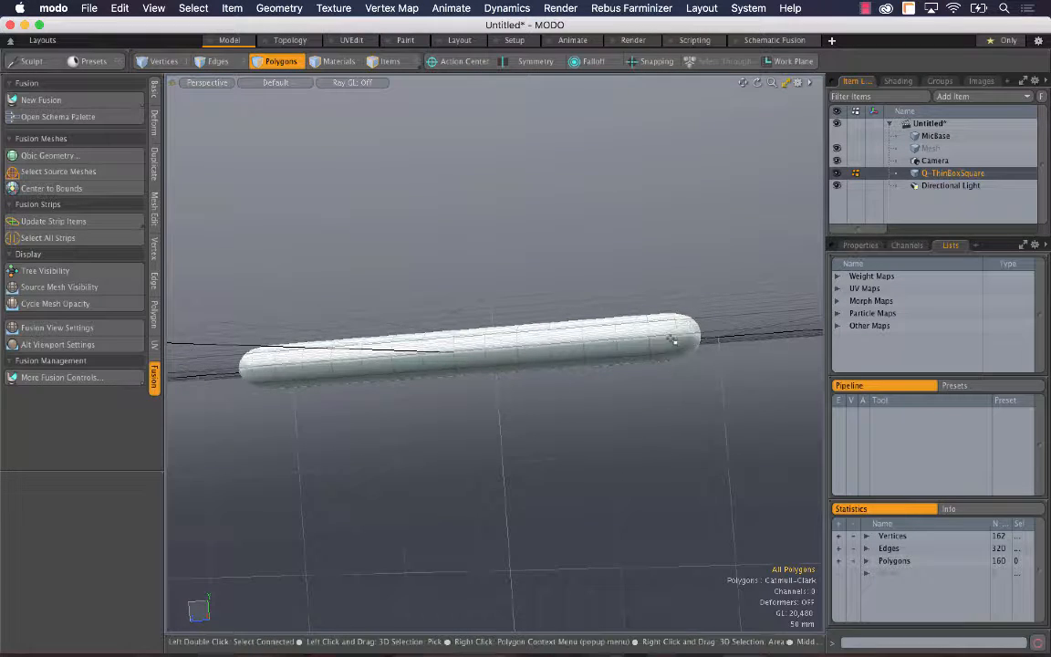
alt+drag(654, 285, 571, 358)
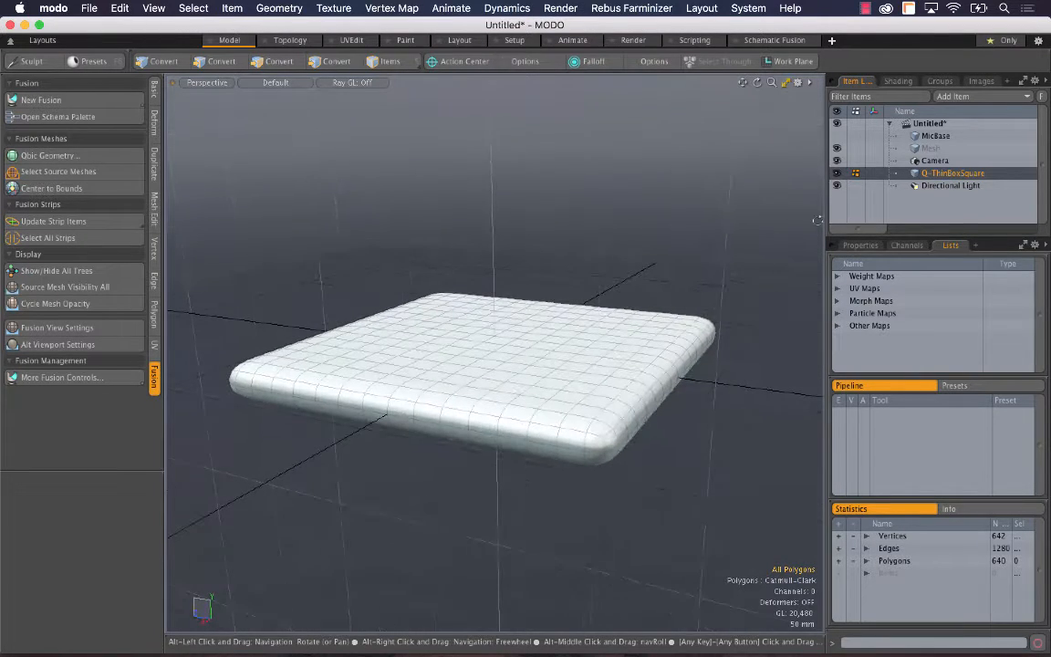
- Show MicBase again and move the slab to 168 mm in X and 650 mm in Z so it overlaps a corner of the body
click(838, 136)
key(w)
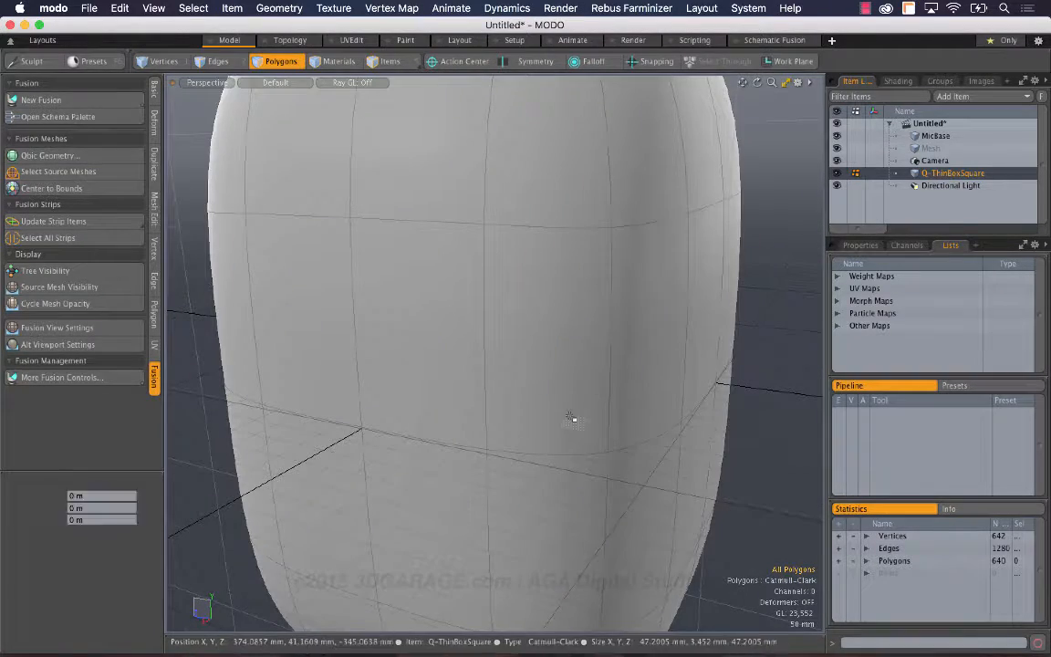
drag(464, 371, 428, 391)
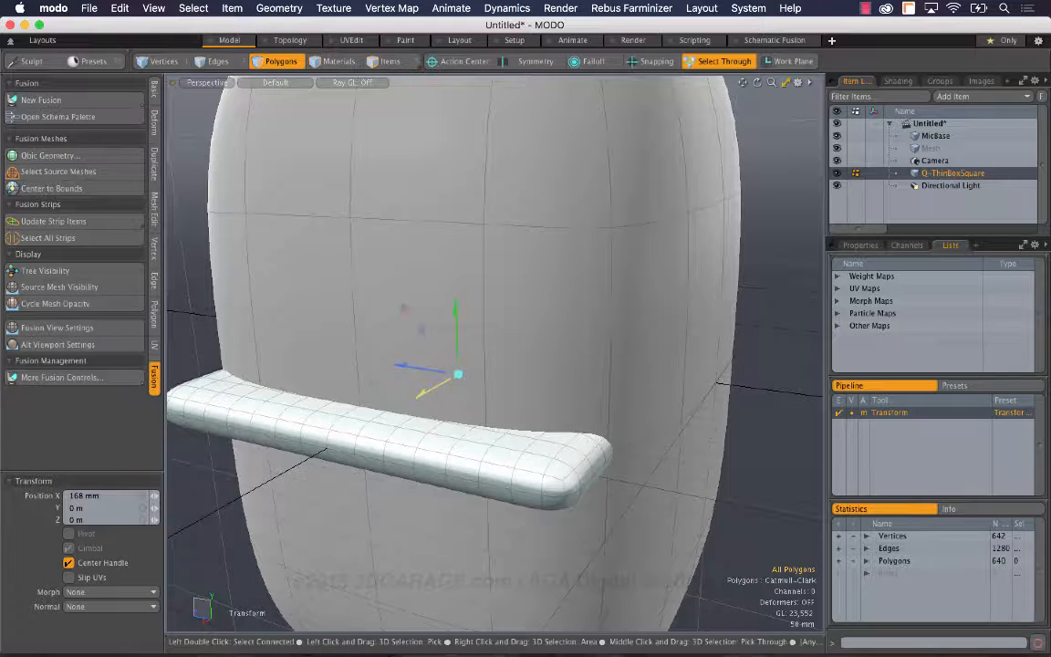
scroll(426, 418, down, 6)
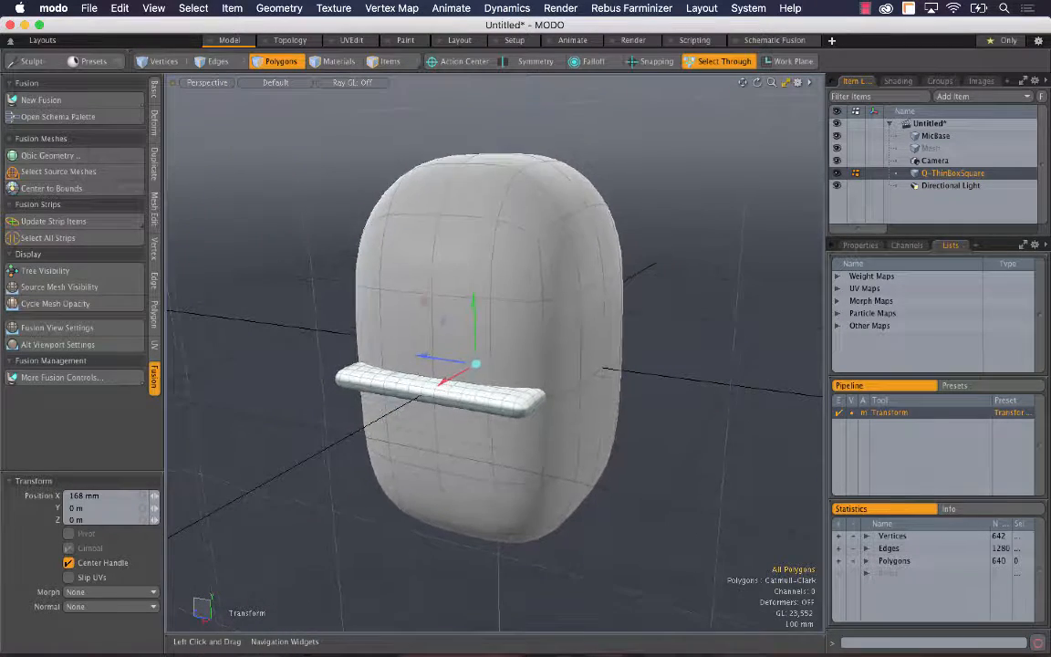
alt+drag(425, 418, 597, 322)
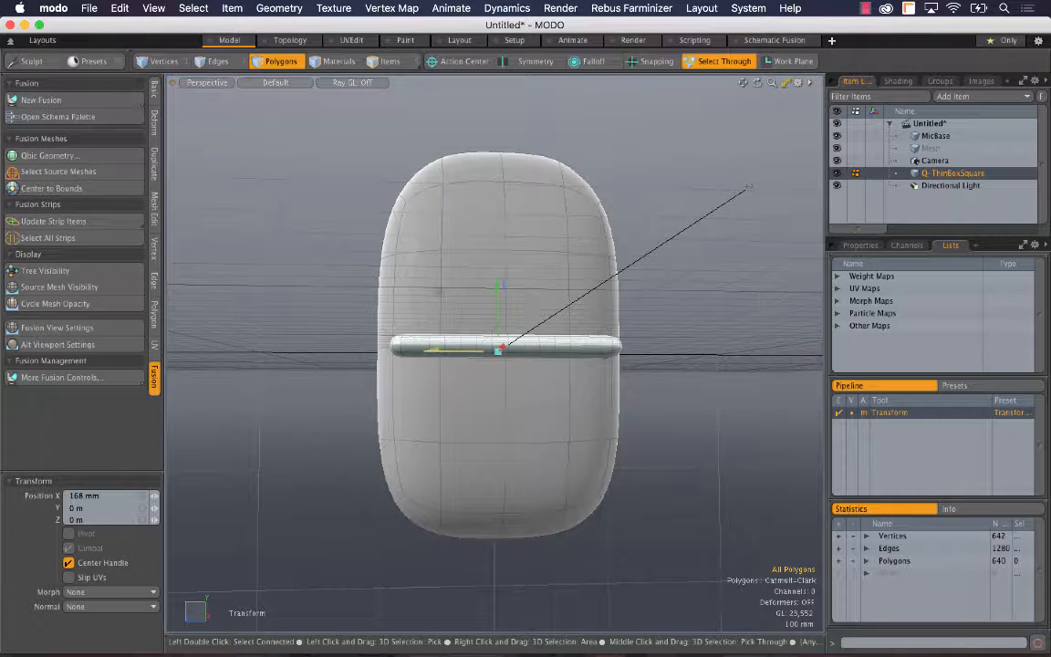
drag(456, 349, 290, 350)
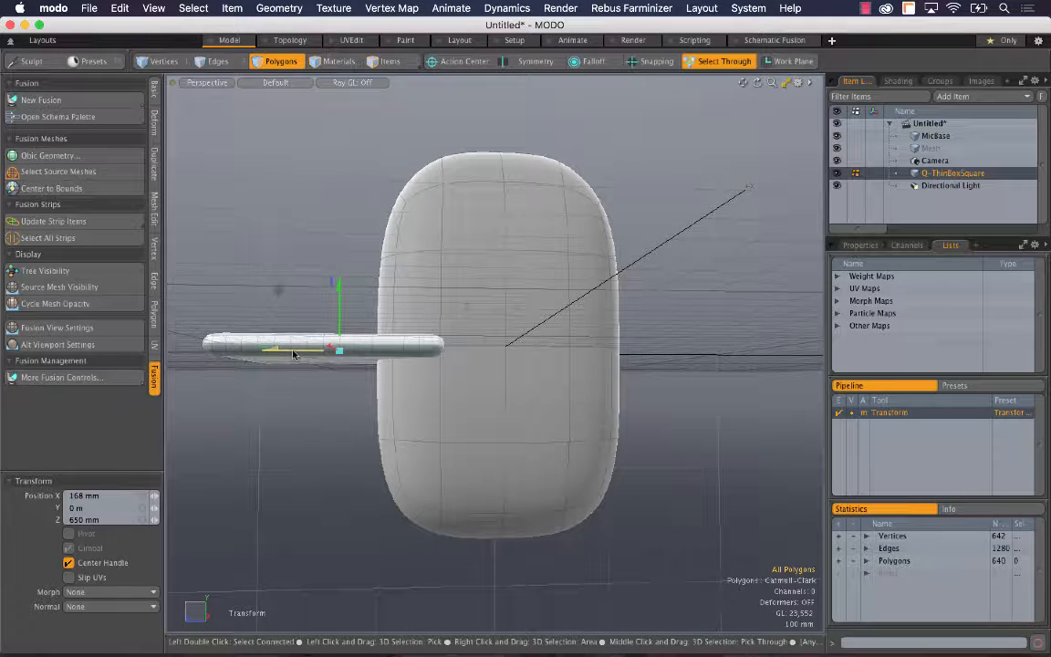
- Using MicReference.jpg as a guide, raise the slab to 410 mm in Y and check its placement in the front and right views
key(super+Tab)
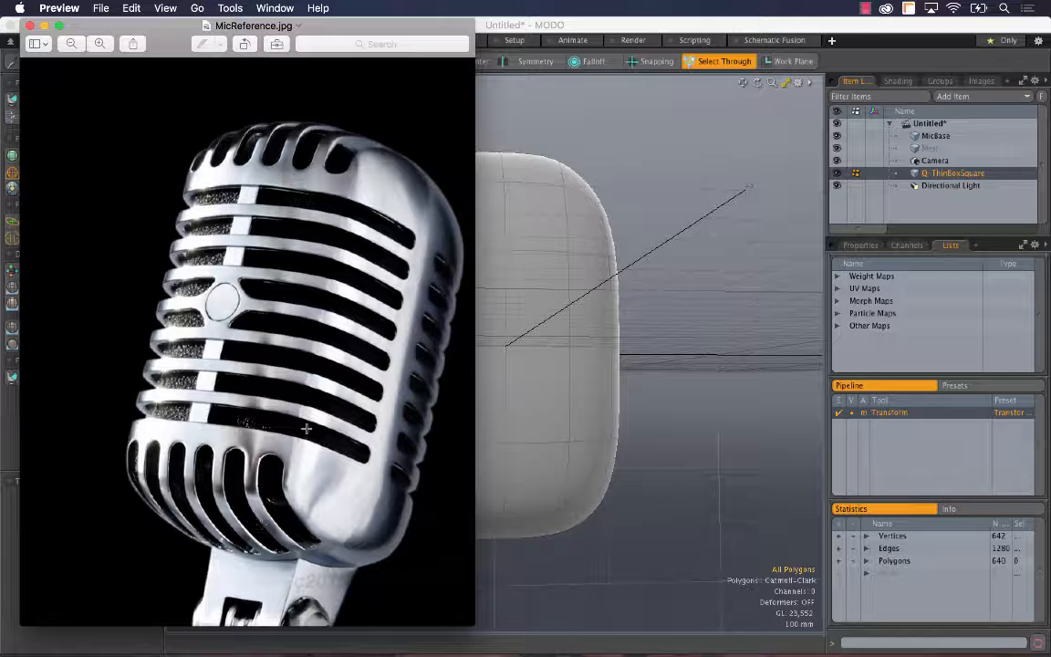
key(super+Tab)
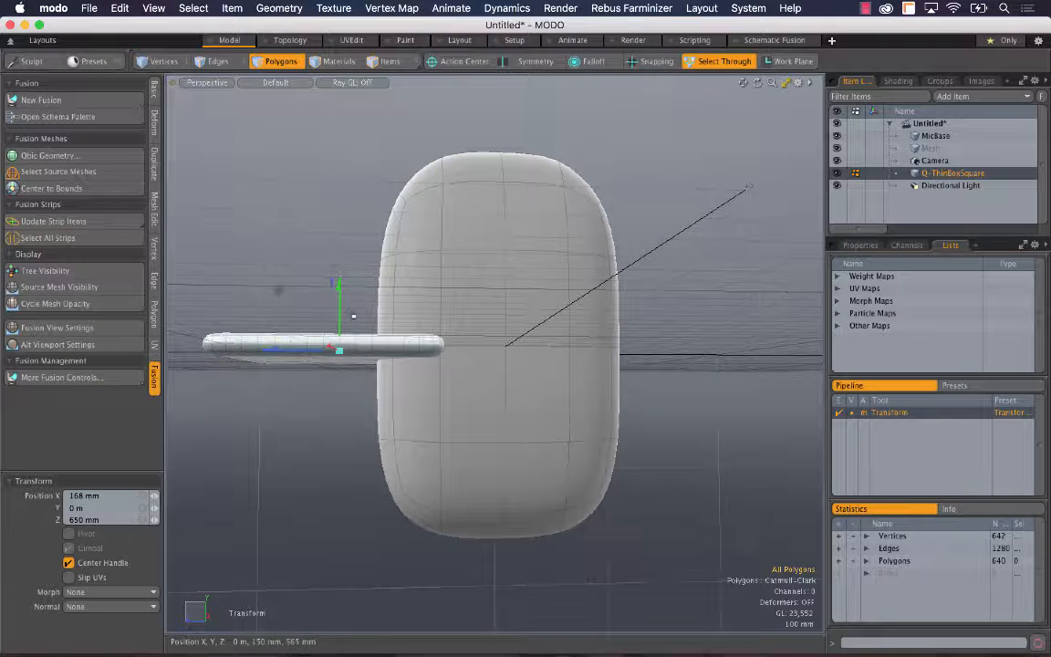
drag(340, 318, 341, 207)
key(ctrl+space)
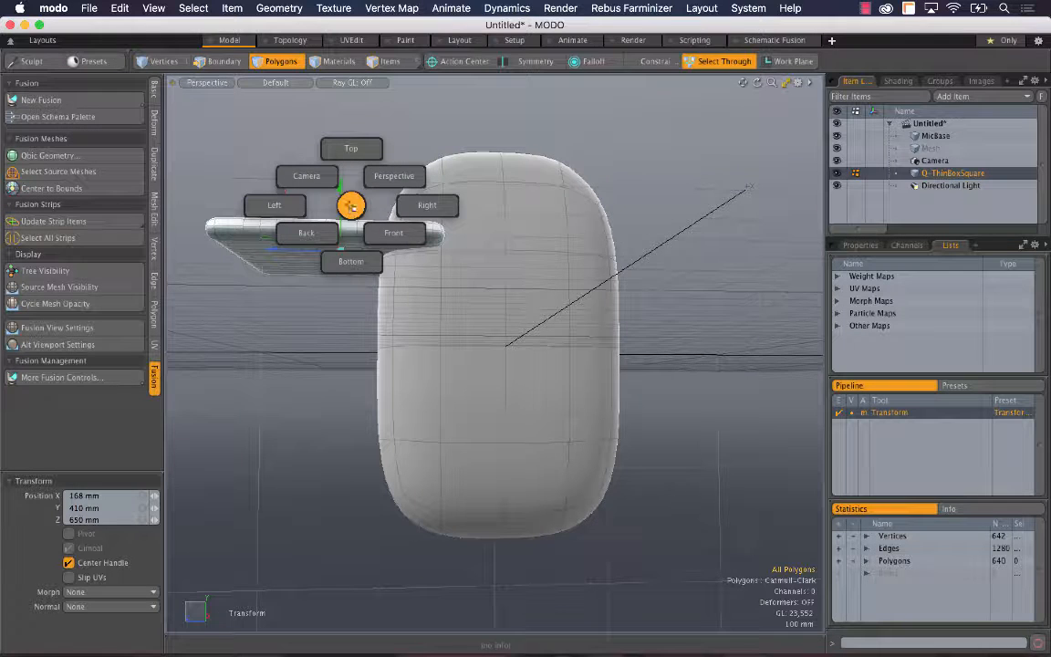
click(393, 234)
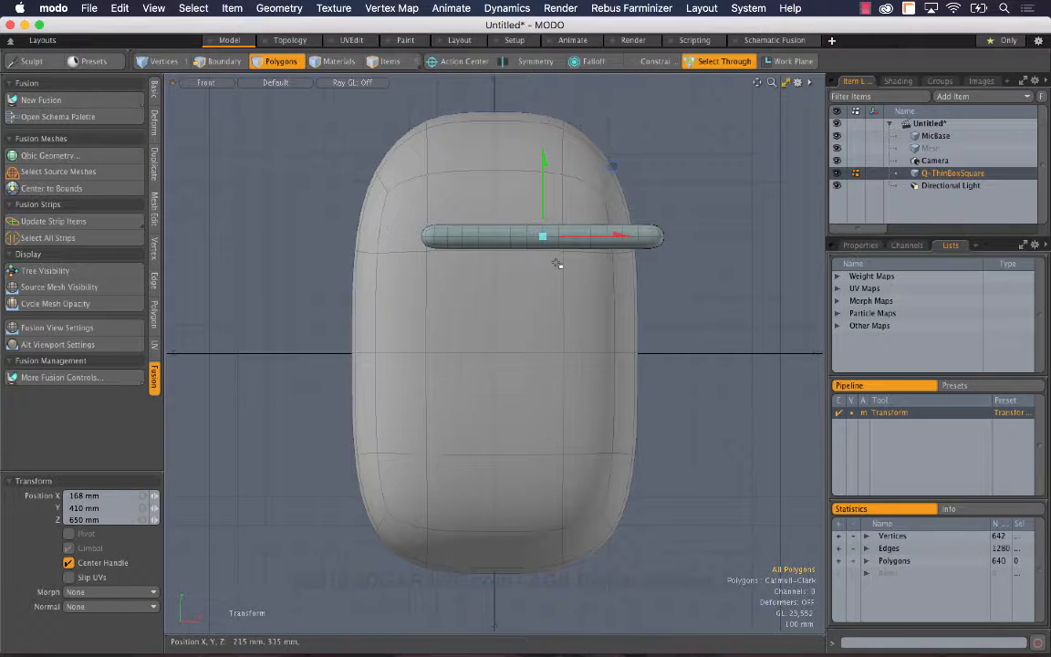
key(ctrl+space)
click(646, 253)
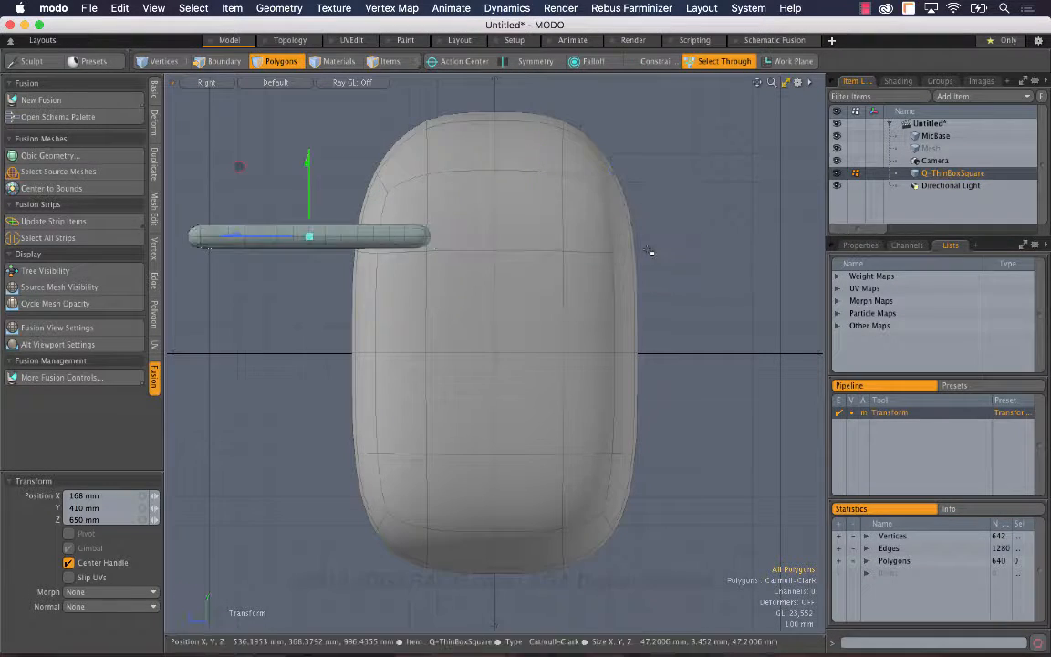
drag(758, 83, 834, 98)
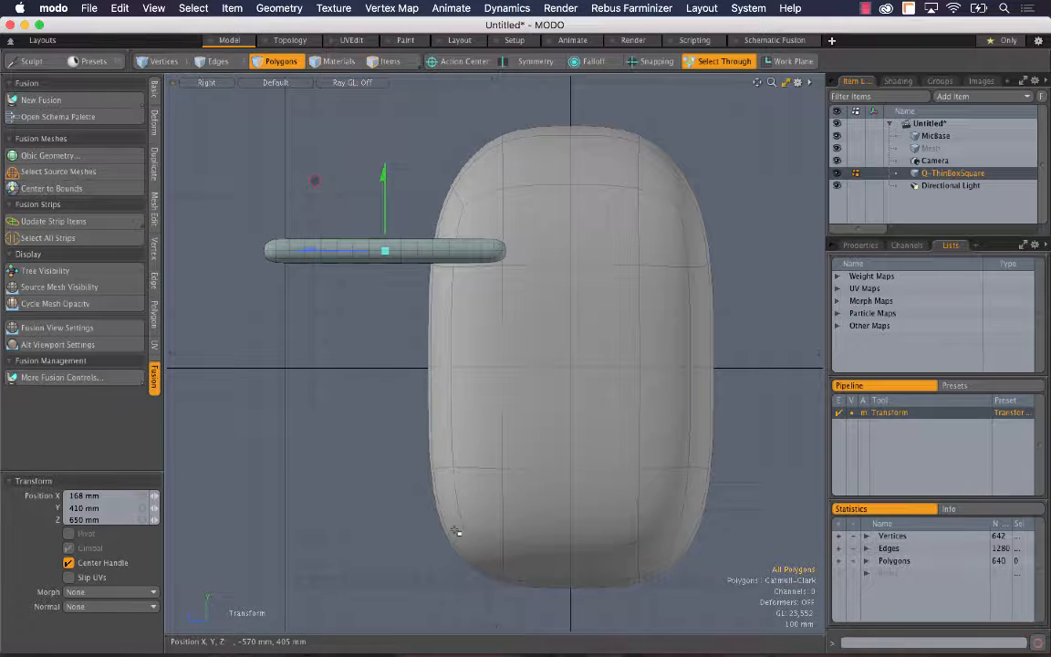
key(q)
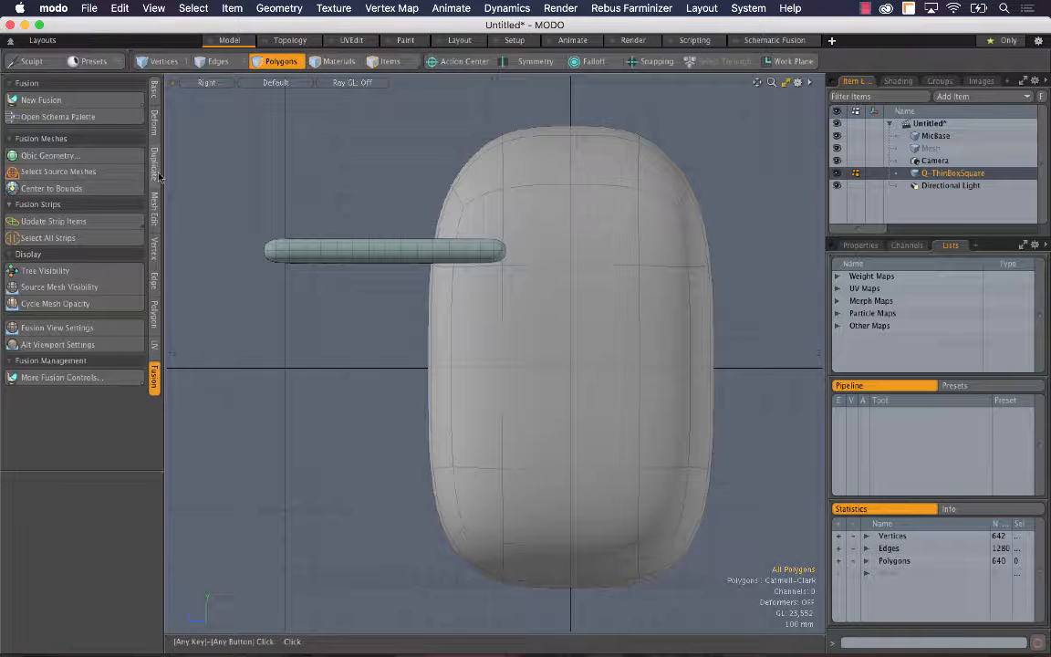
- Clone the slab straight down with the Clone tool, with Between enabled and a Y offset of about -815 mm
click(159, 135)
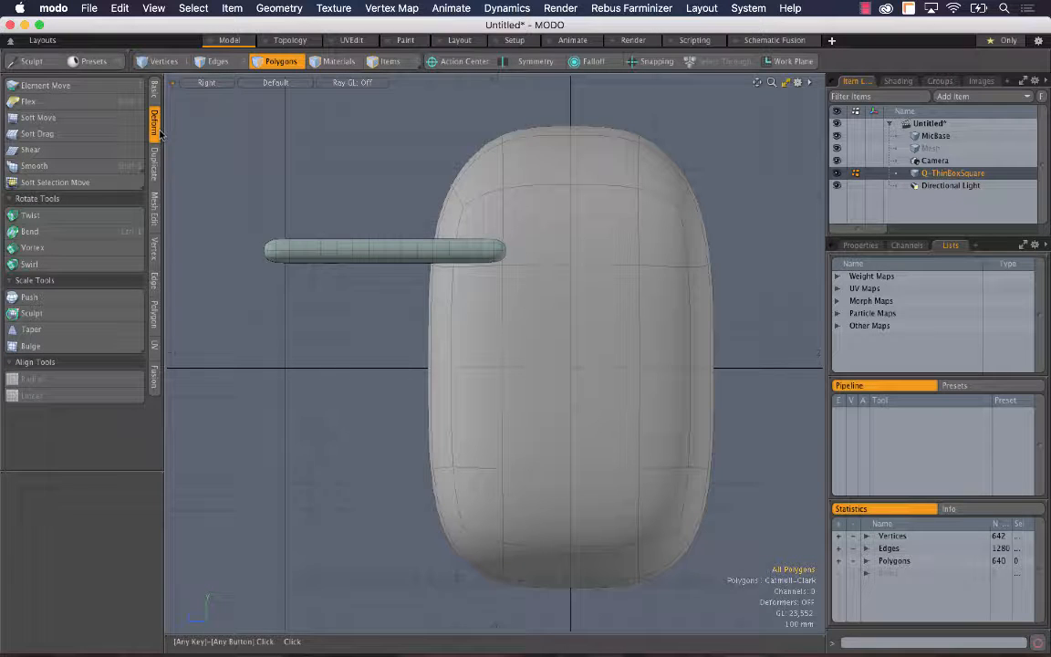
click(154, 174)
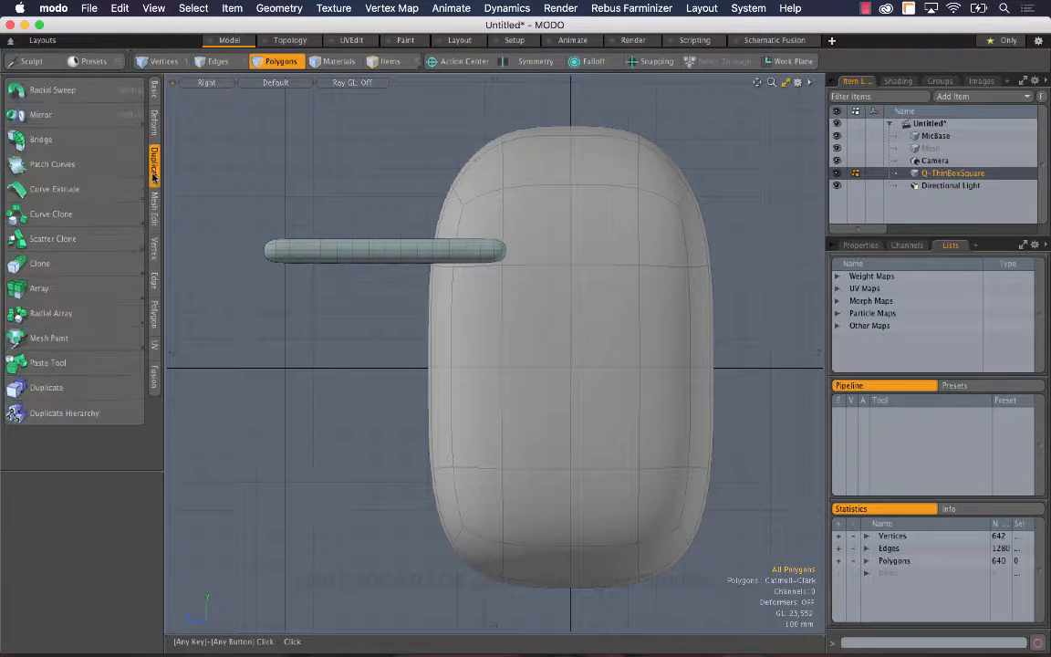
click(81, 265)
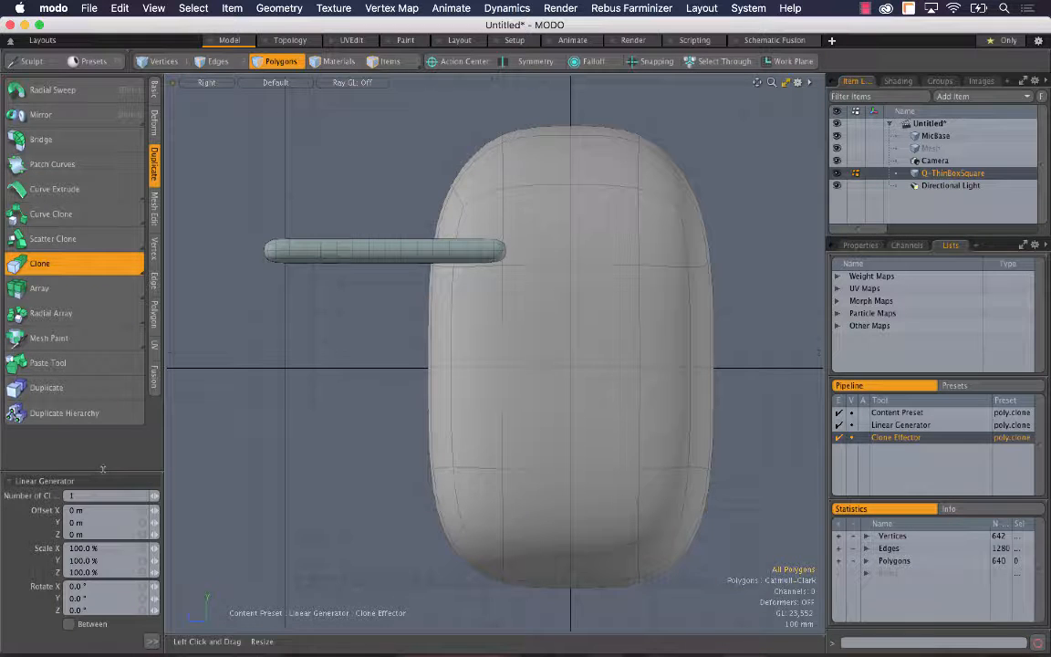
drag(91, 473, 114, 279)
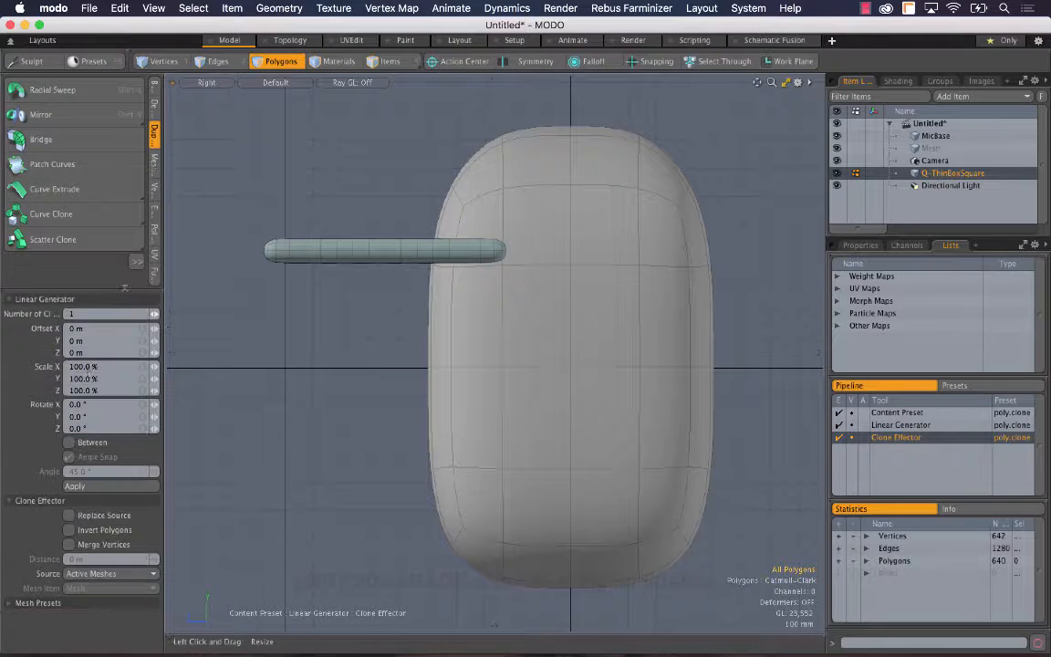
click(68, 443)
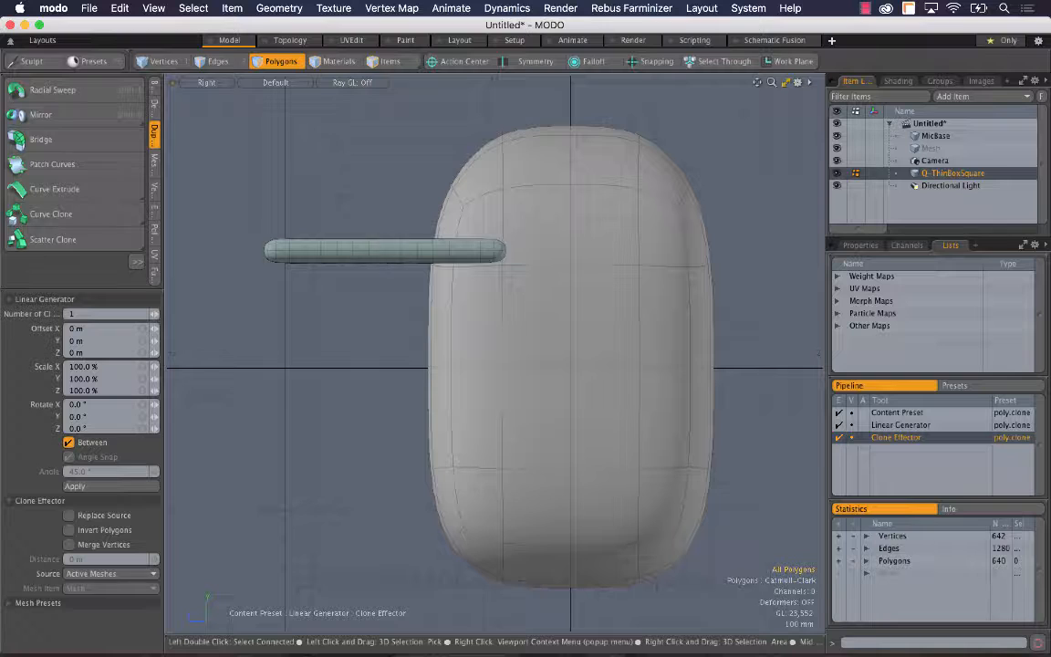
click(373, 243)
drag(372, 205, 372, 392)
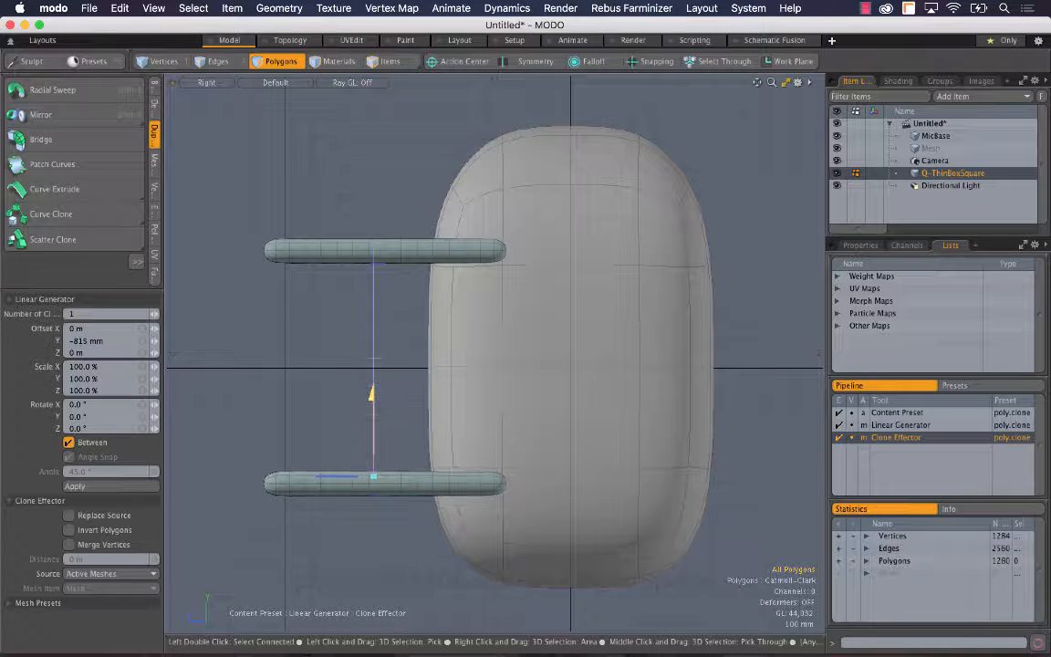
- Set the number of clones to 7 to fill the gap with evenly spaced slabs, and finish the clone
click(154, 314)
click(155, 314)
click(155, 314)
click(154, 314)
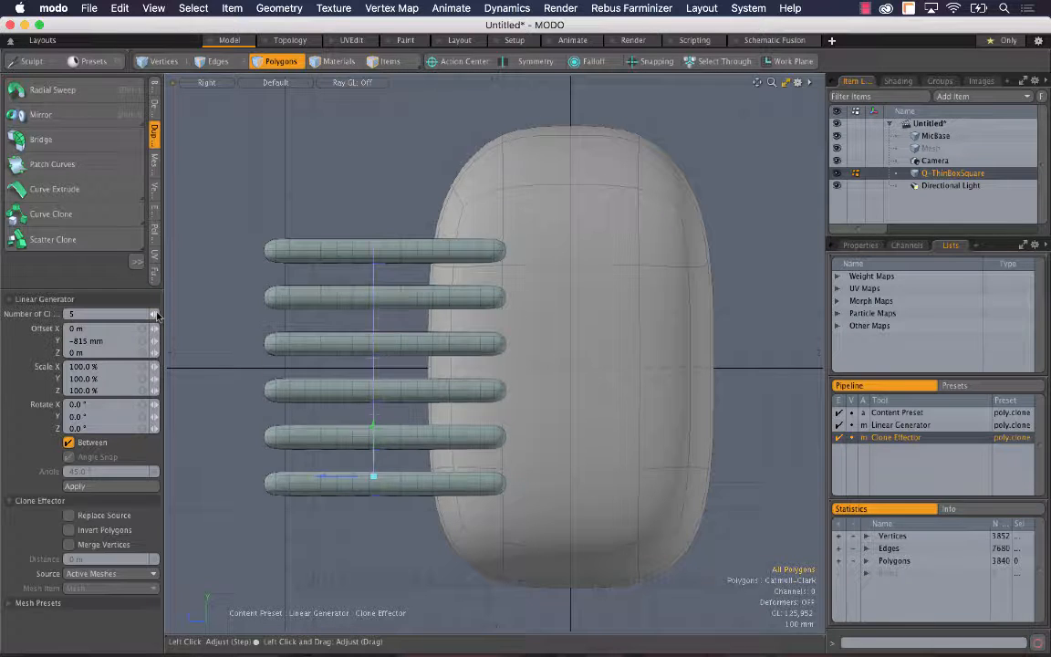
click(154, 314)
click(155, 314)
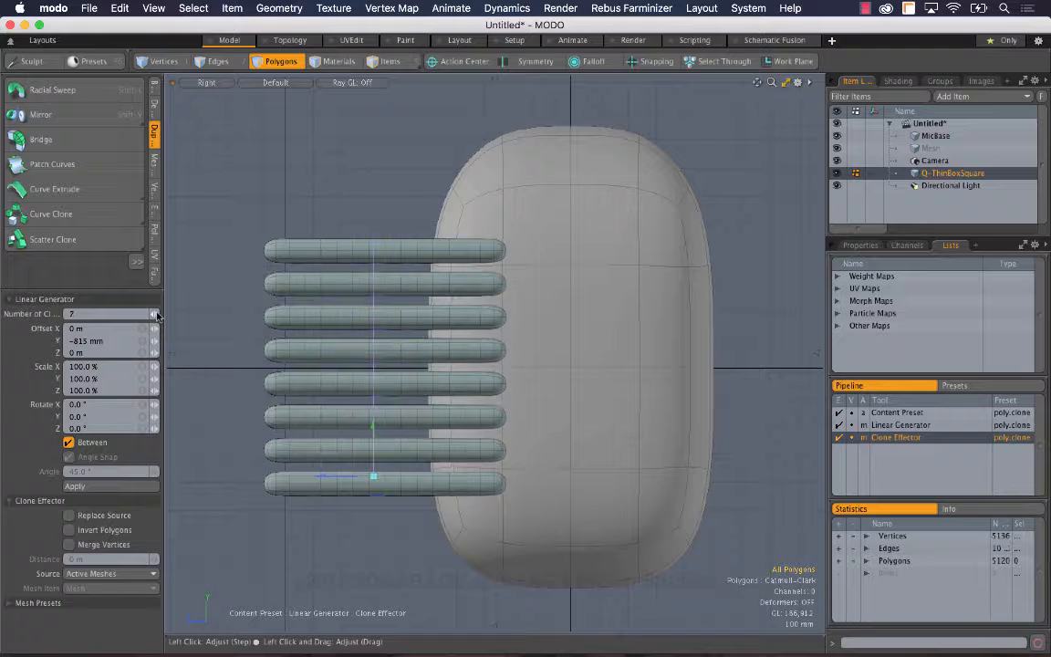
key(space)
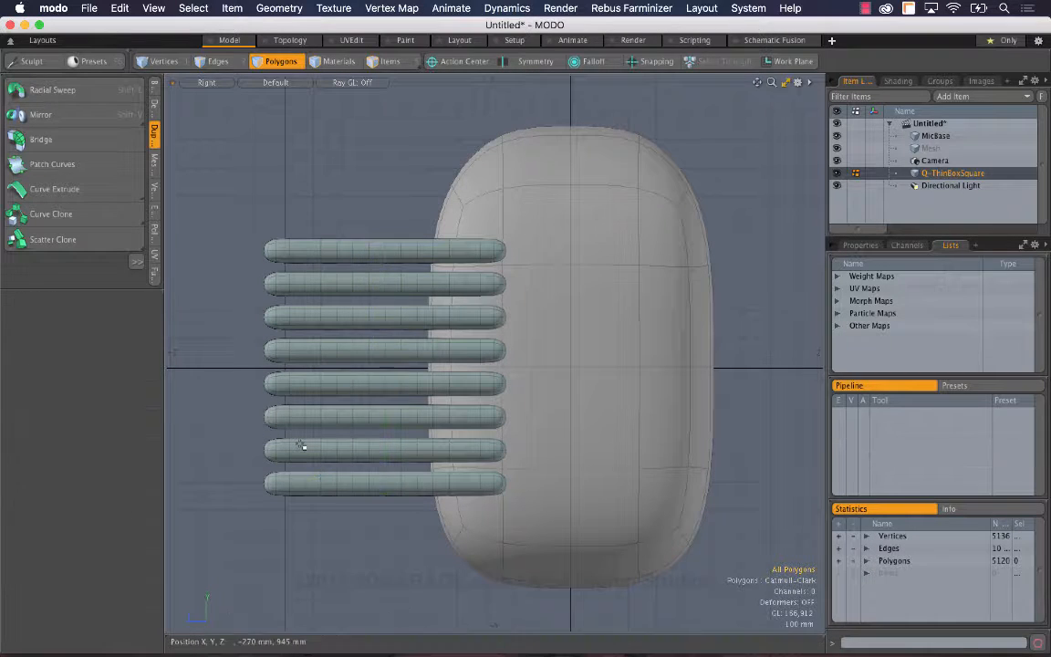
- In the front view, move the slab stack to about -185 mm in X to center it on the body, consulting MicReference.jpg
key(ctrl+space)
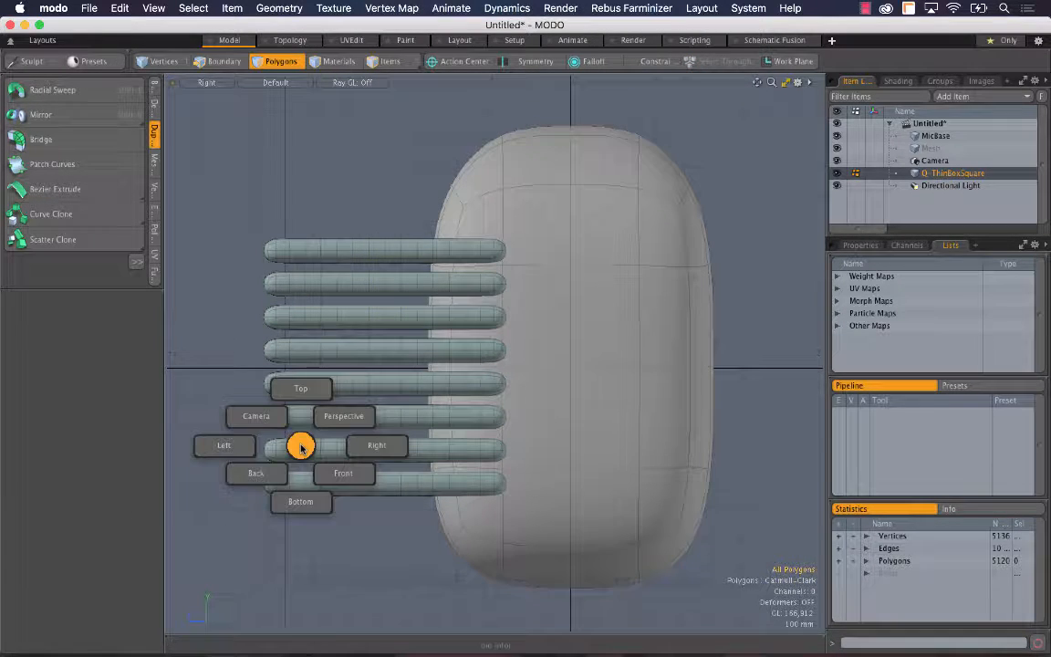
click(343, 415)
alt+drag(345, 416, 447, 383)
key(ctrl+space)
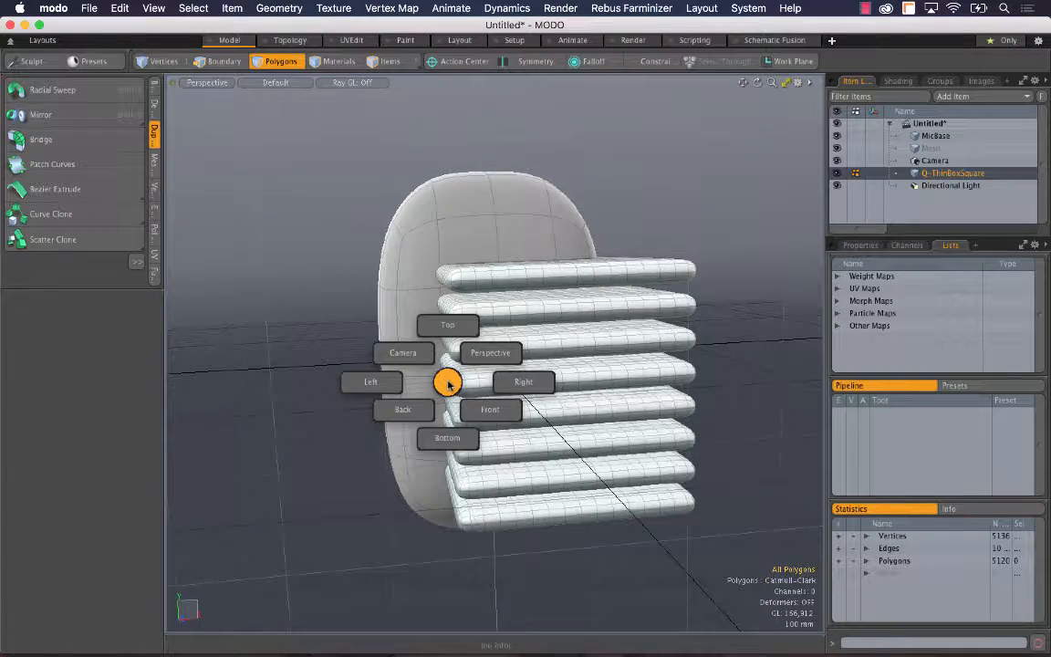
click(490, 411)
key(w)
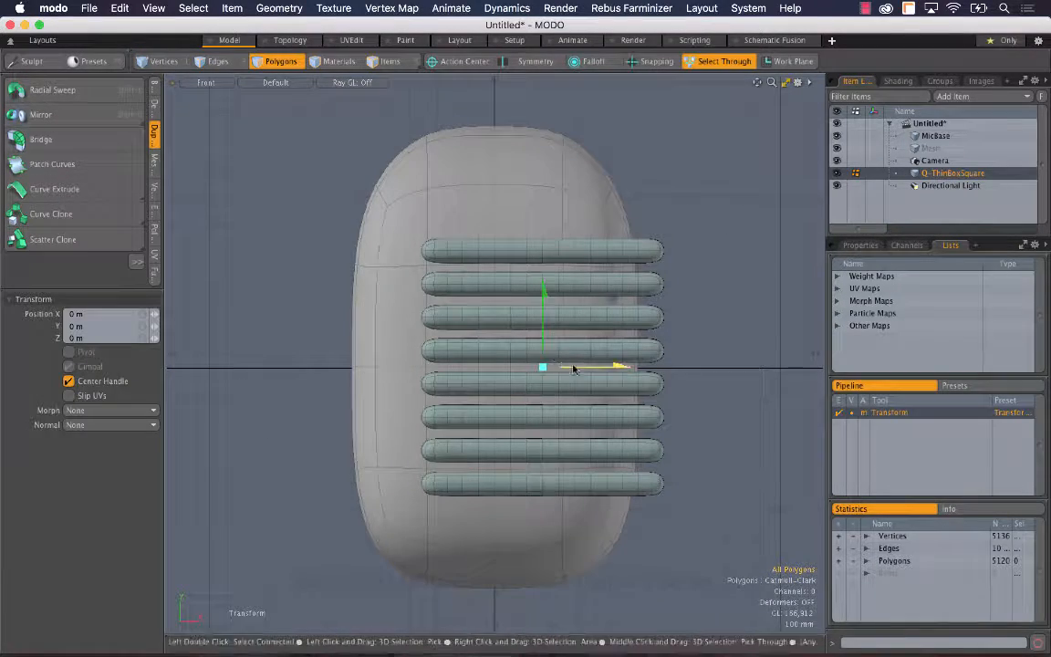
drag(560, 365, 649, 366)
key(super+Tab)
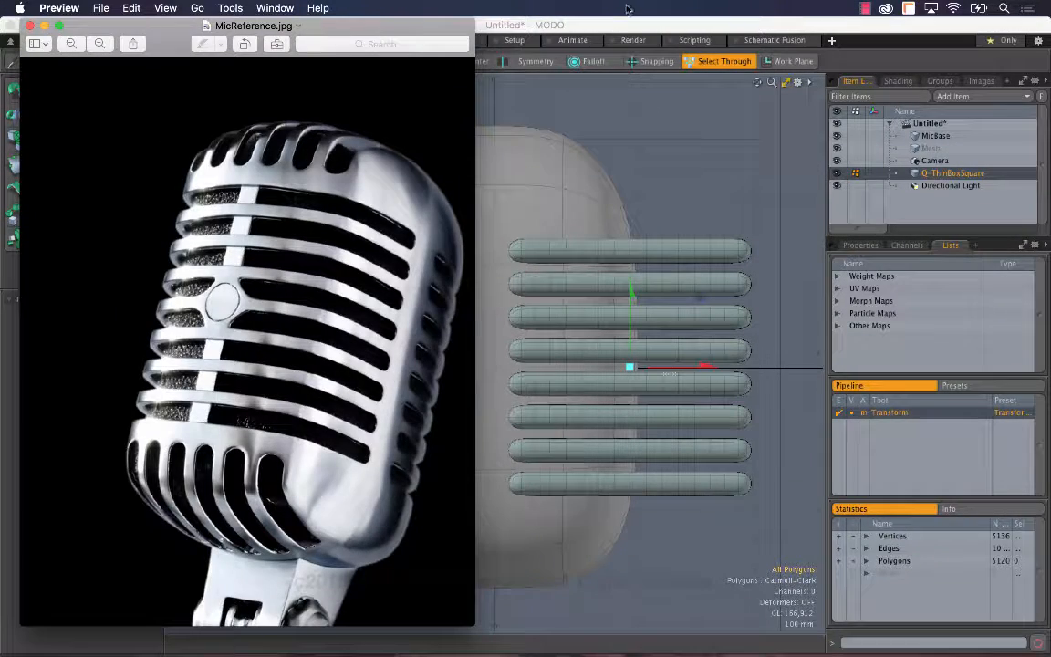
click(629, 25)
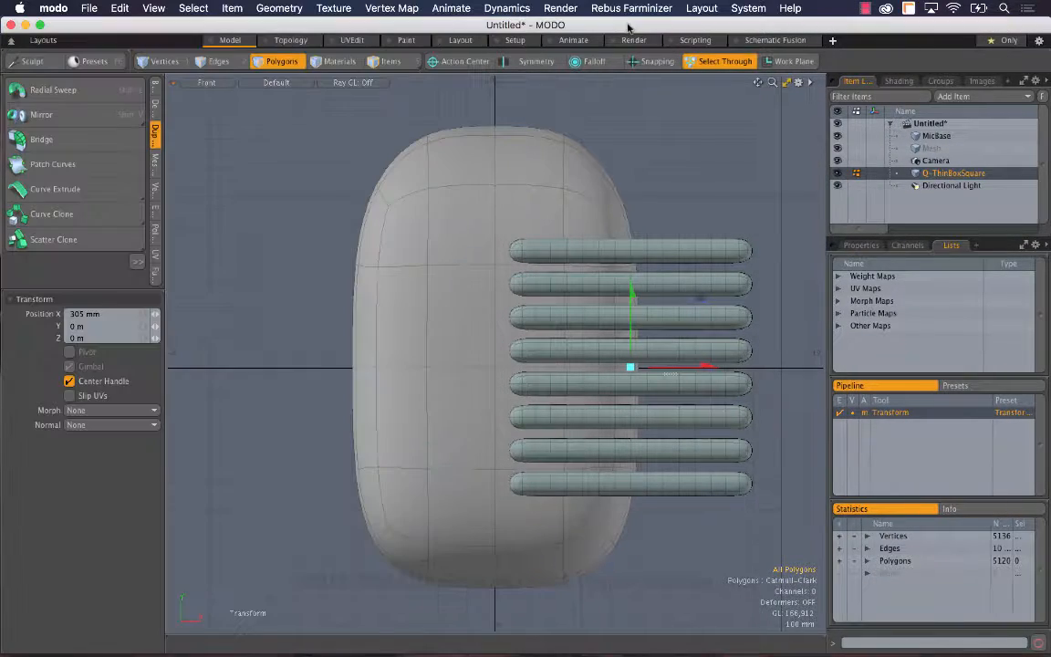
drag(707, 366, 562, 367)
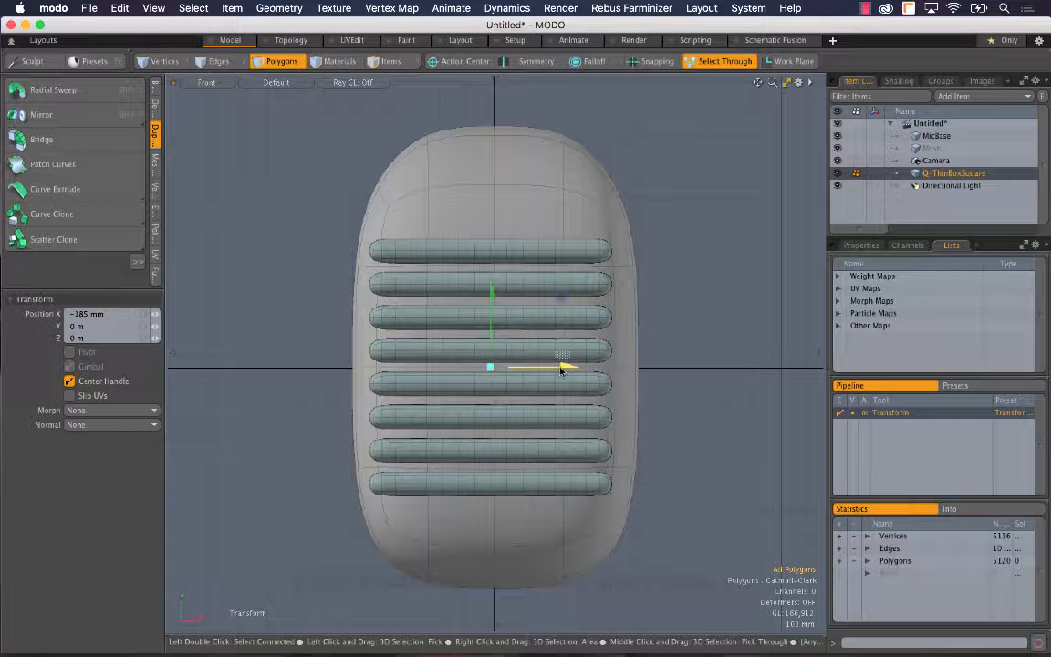
- Scale the slab stack to about 146.5% in X so it spans the body's width, and check it in perspective
key(r)
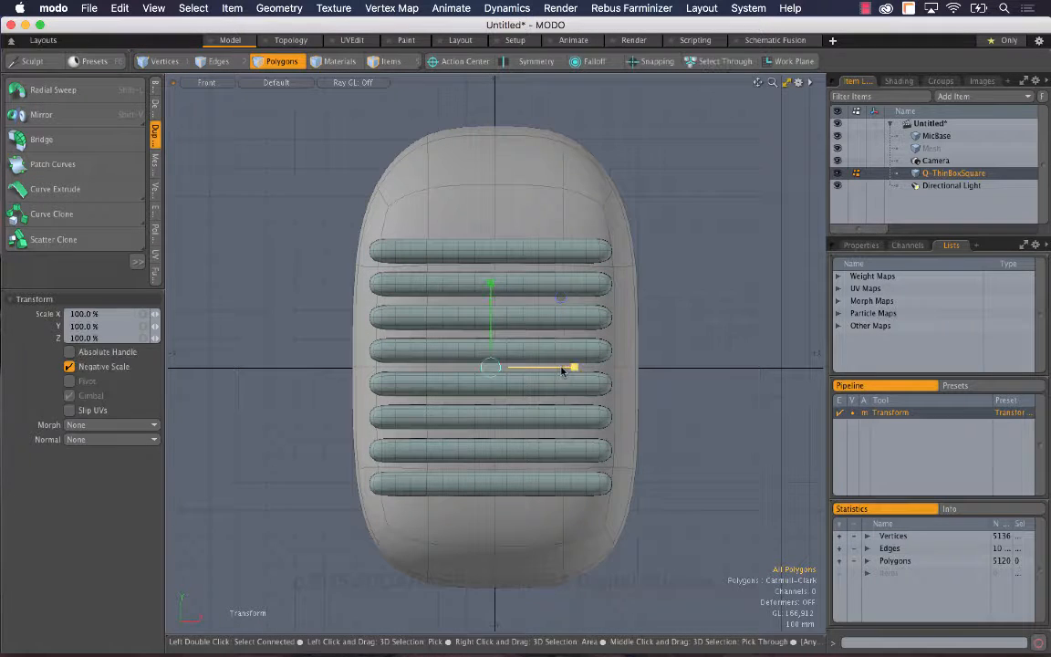
drag(574, 367, 616, 367)
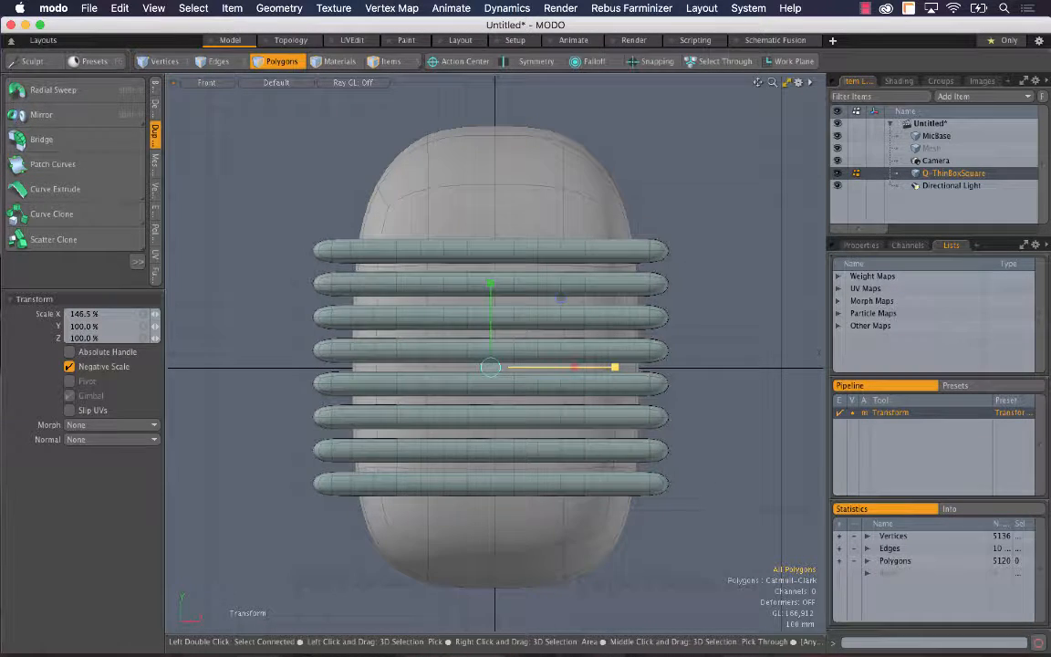
key(space)
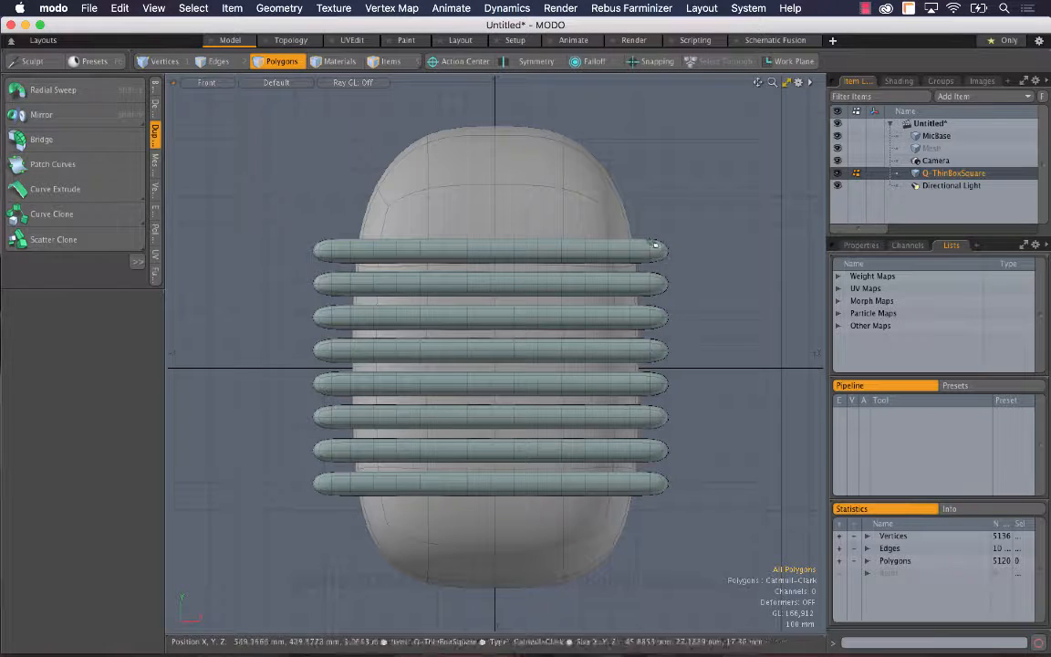
key(ctrl+space)
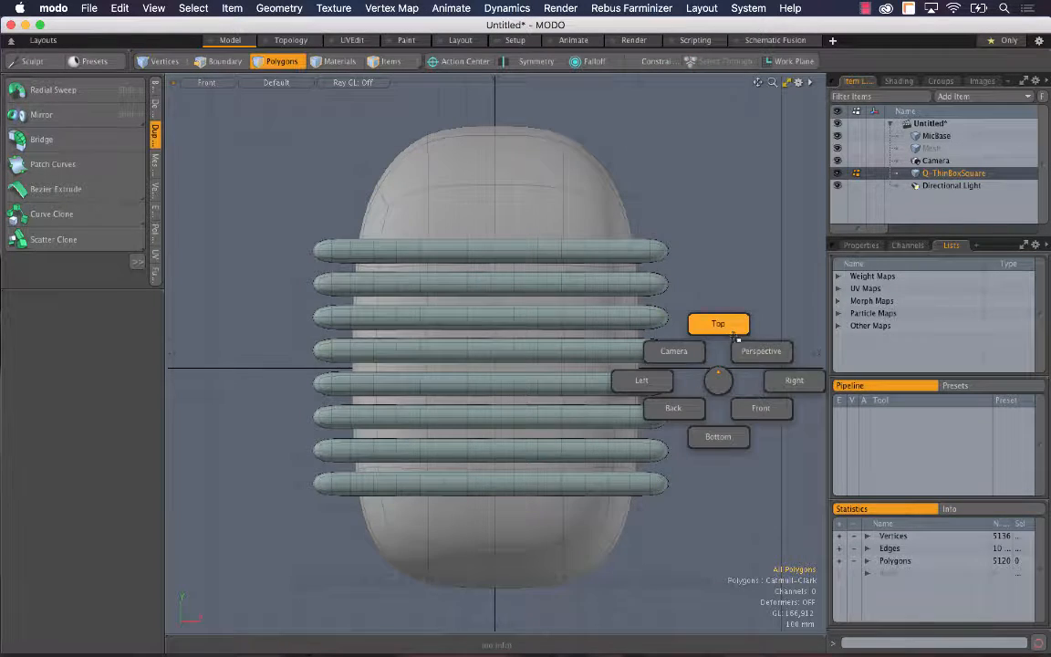
click(746, 352)
alt+drag(639, 360, 307, 375)
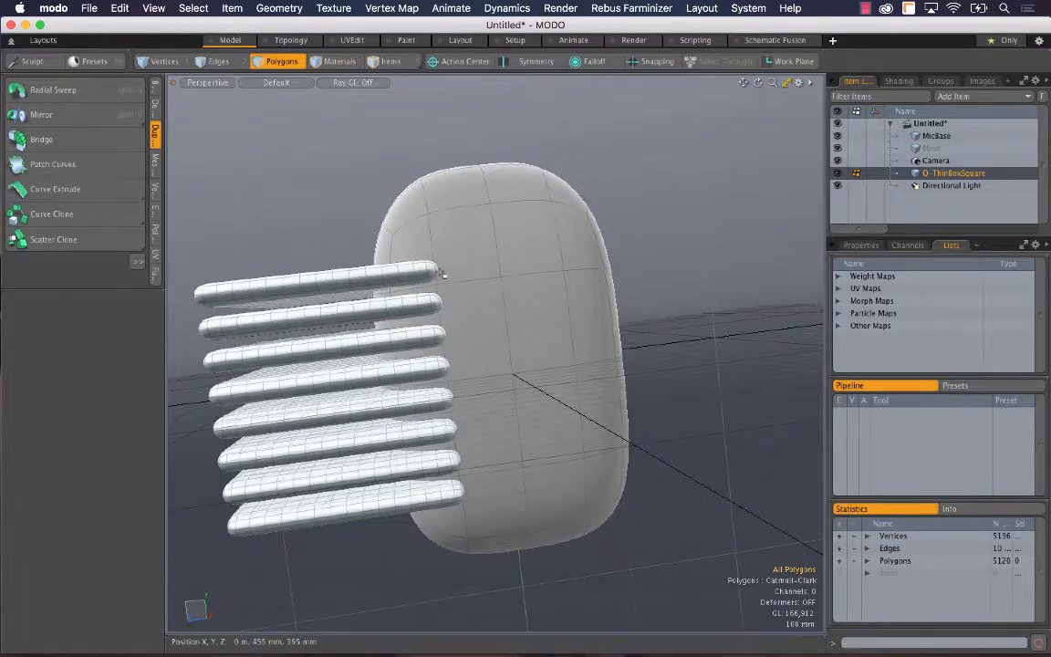
alt+drag(330, 340, 561, 405)
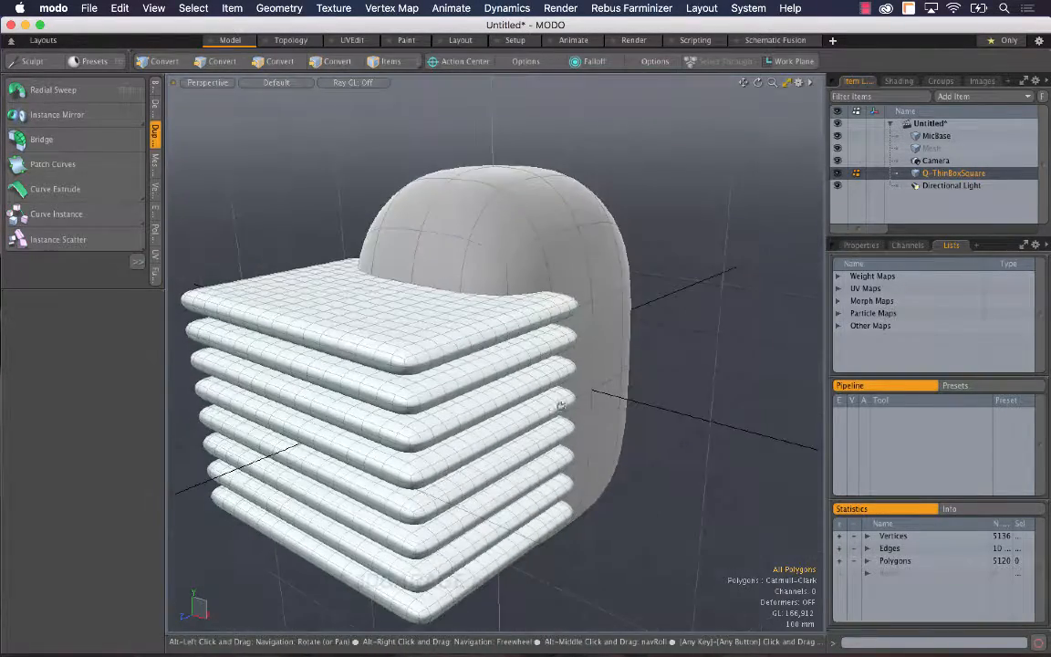
- Save the scene as OldMic1 in MODO Scene (*.lxo) format in the Scenes folder
key(super+shift+s)
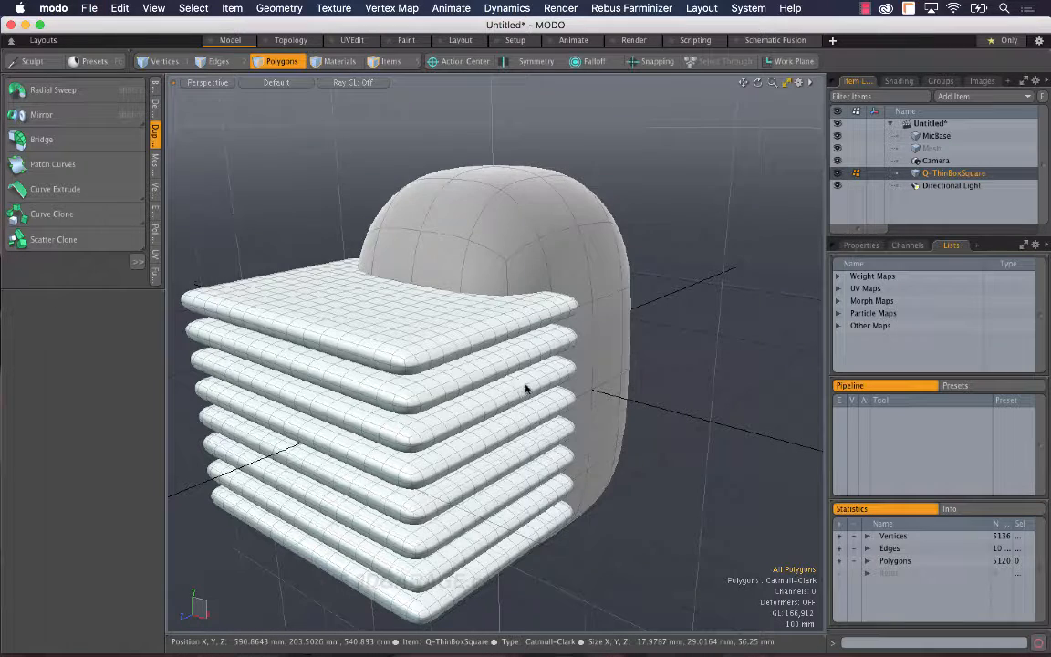
text(OldMic1)
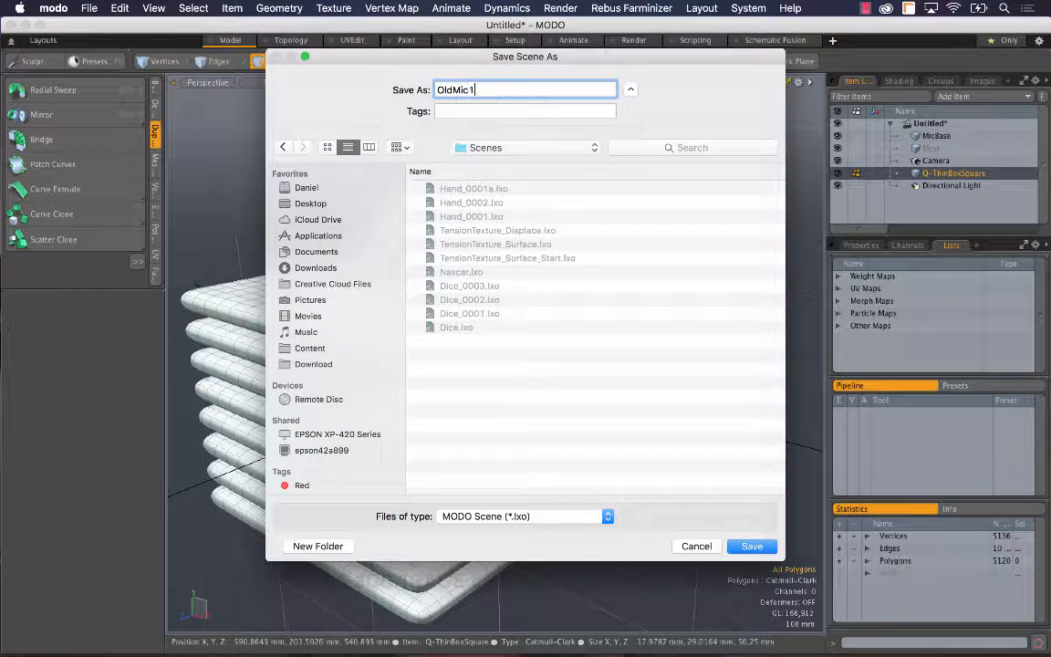
click(763, 545)
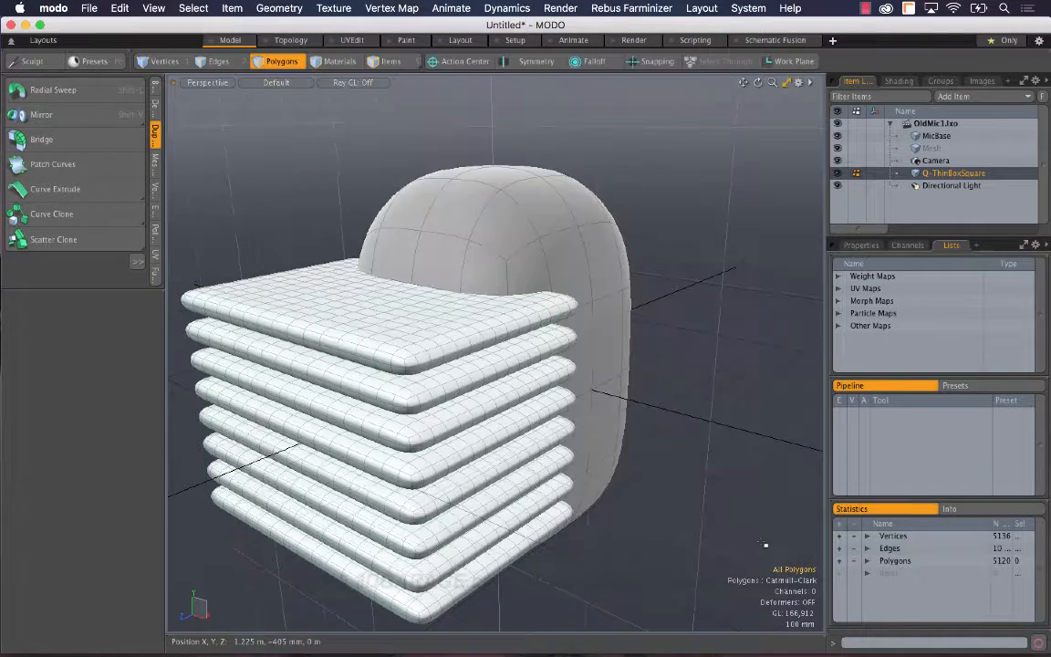
- Reorder the slab mesh item directly below MicBase and rename it Cuts
drag(954, 174, 952, 149)
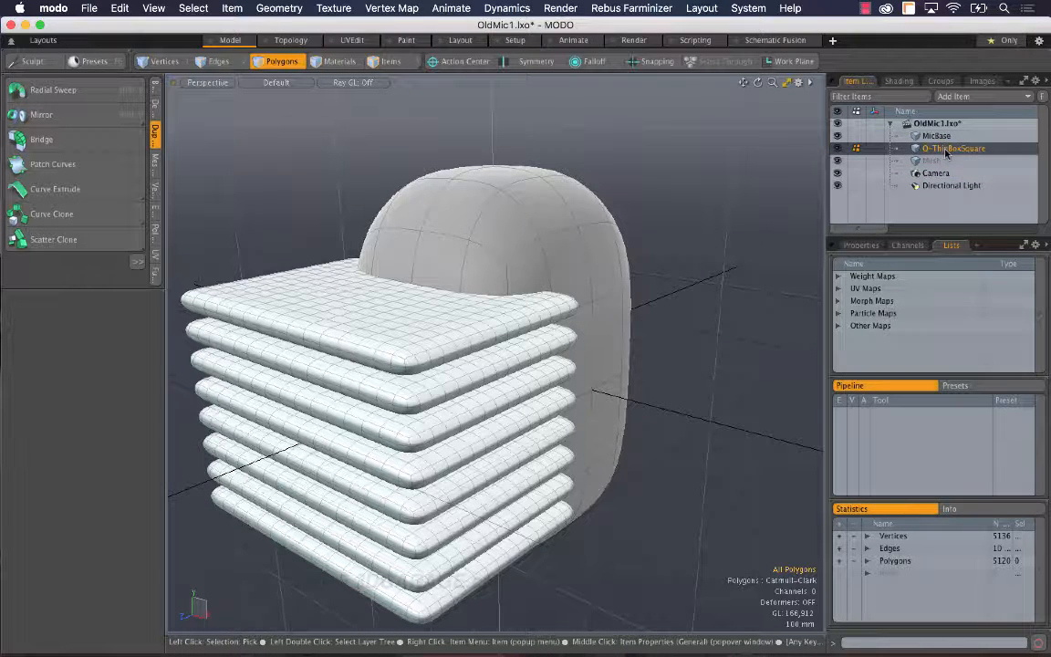
double_click(949, 149)
text(Cuts)
key(Return)
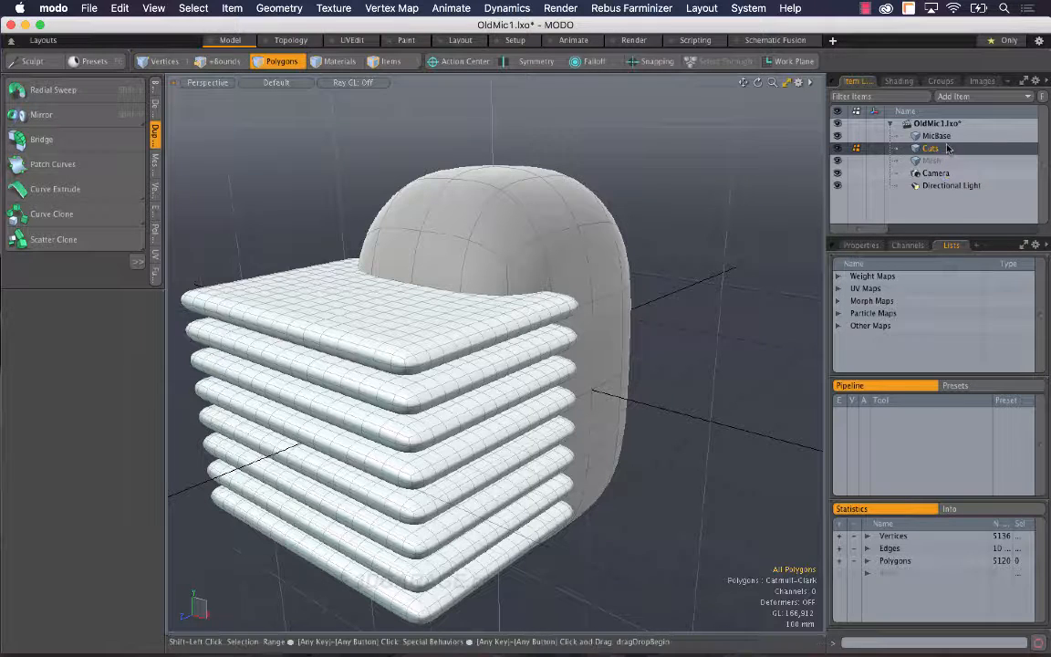
- Create a new 3D Tree Fusion named TwoCubes from MicBase and Cuts that subtracts the slabs from the body
shift+click(940, 136)
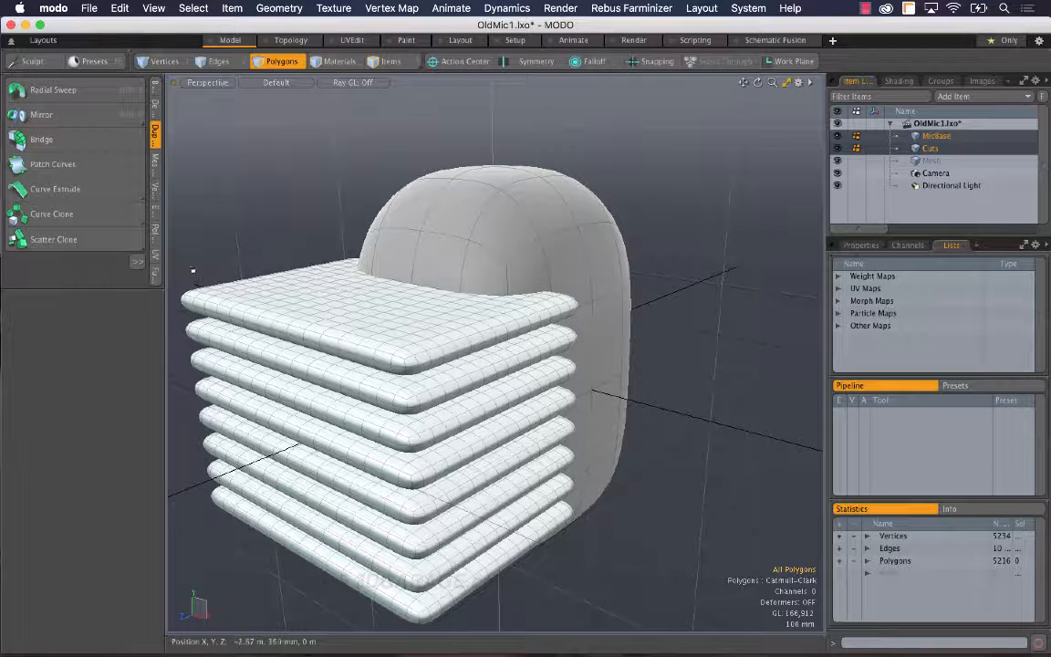
click(155, 275)
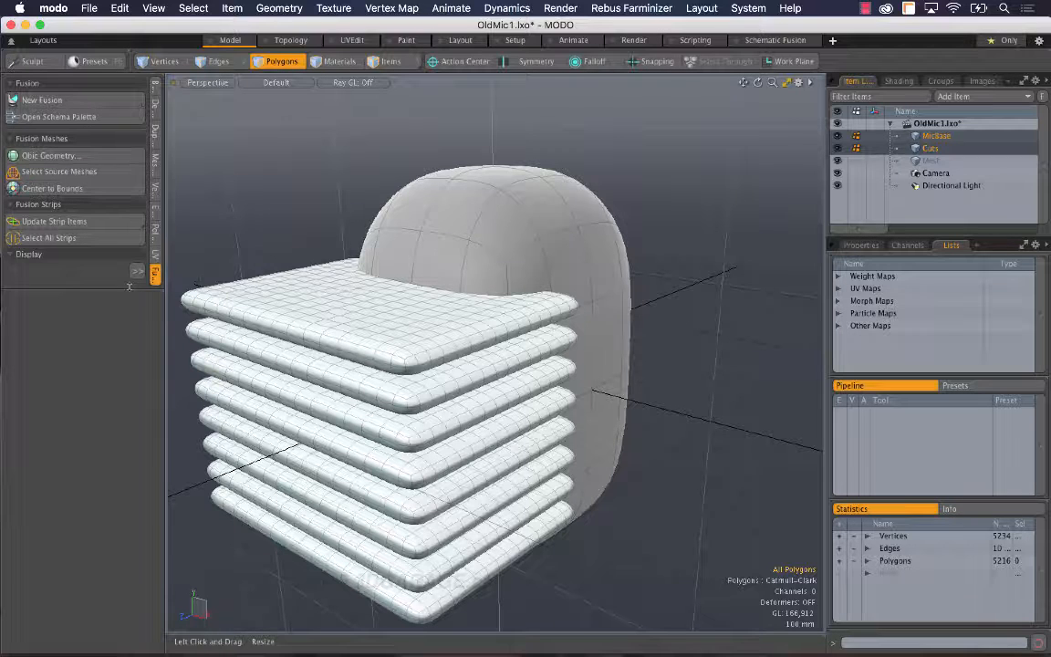
drag(137, 290, 131, 422)
click(107, 100)
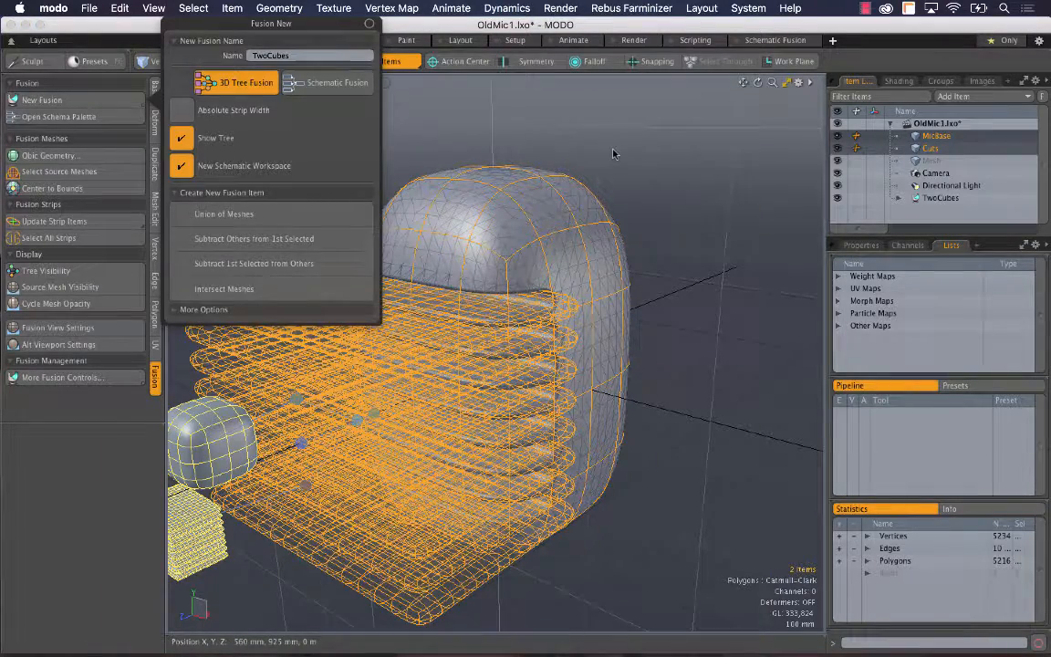
- Clear the selection, then examine the slots cut into the body from several angles and compare them with MicReference.jpg
alt+drag(706, 331, 555, 299)
click(683, 258)
alt+drag(668, 318, 715, 321)
key(super+Tab)
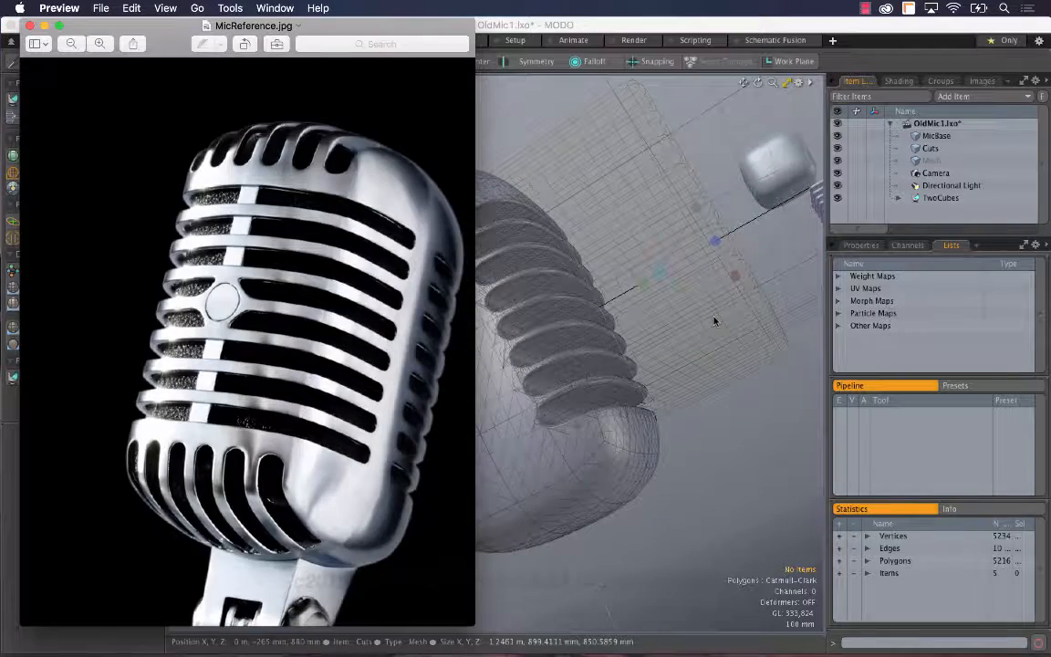
key(super+Tab)
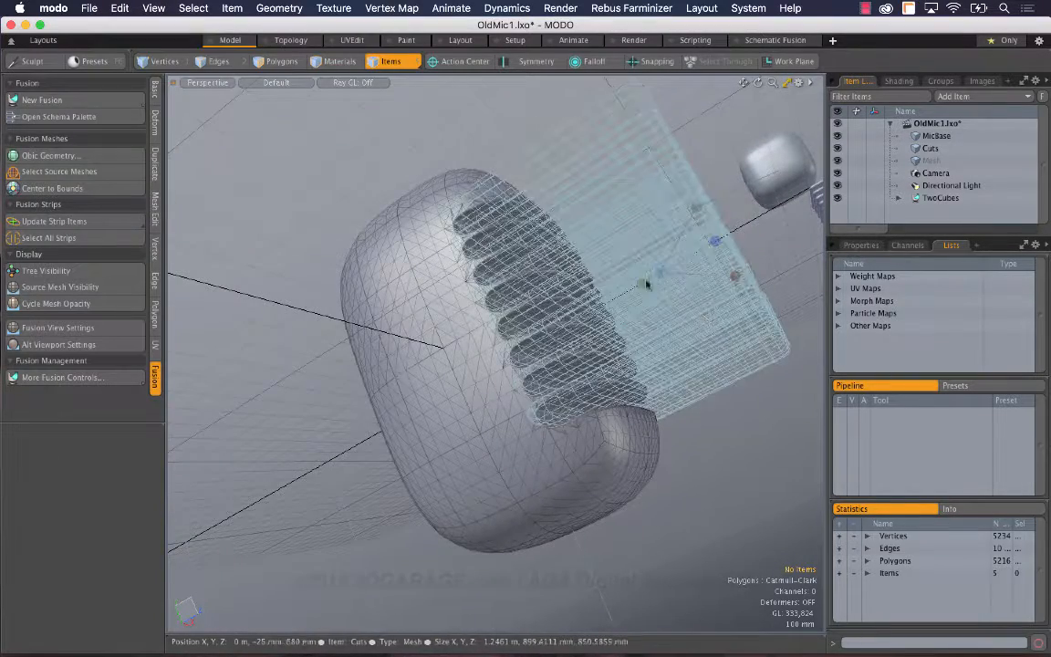
alt+drag(648, 219, 622, 386)
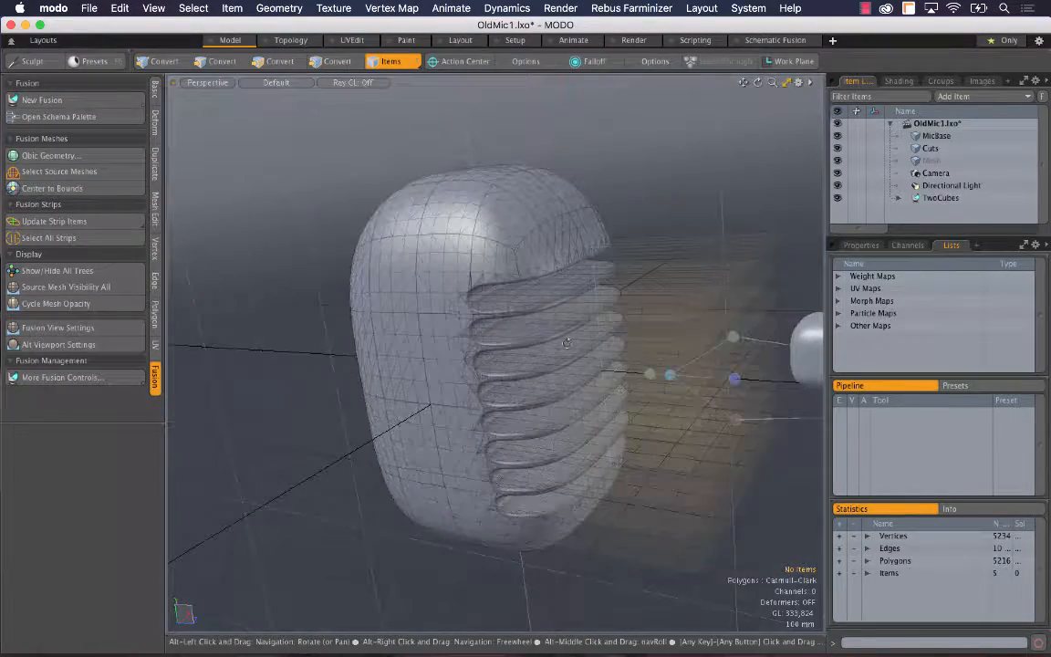
alt+drag(743, 103, 669, 169)
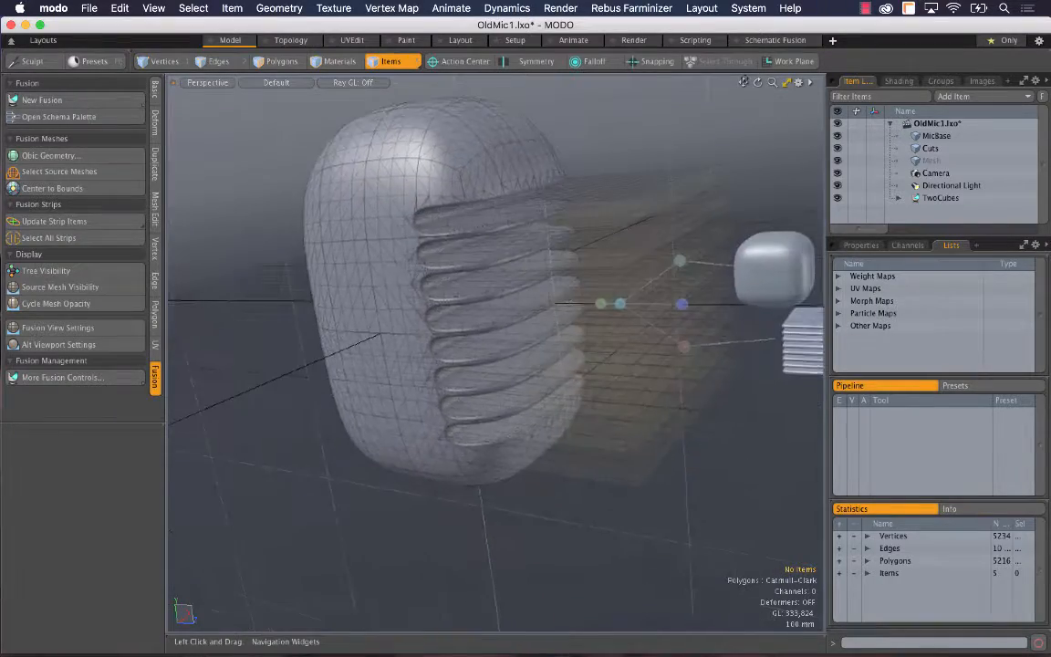
- Select all polygons of the eight rounded slabs in the Cuts mesh
click(666, 198)
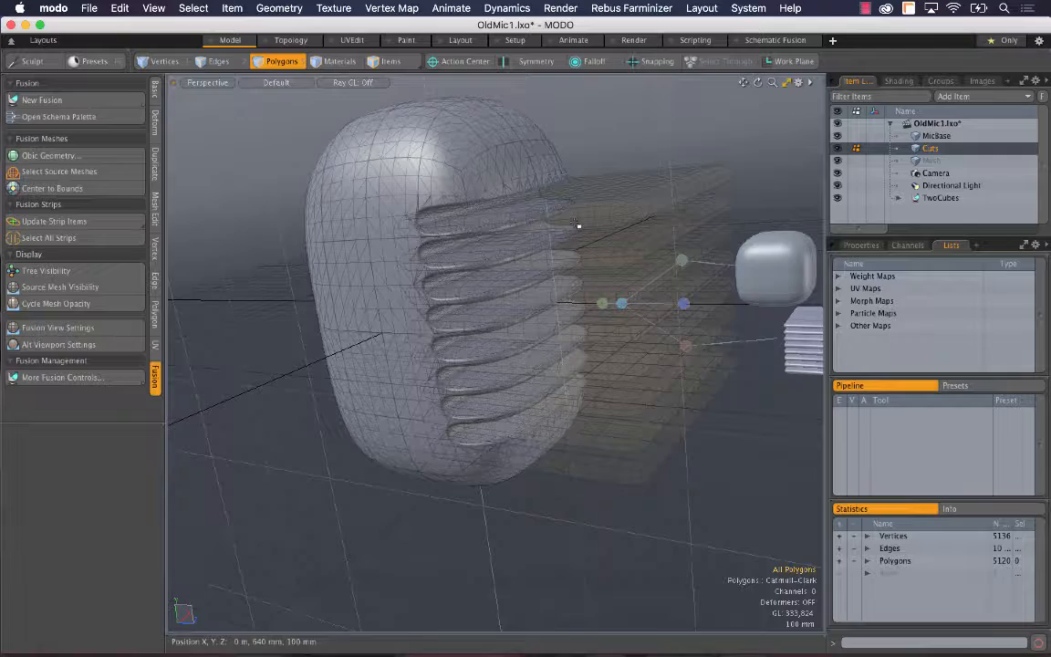
double_click(637, 217)
shift+double_click(641, 248)
shift+double_click(640, 285)
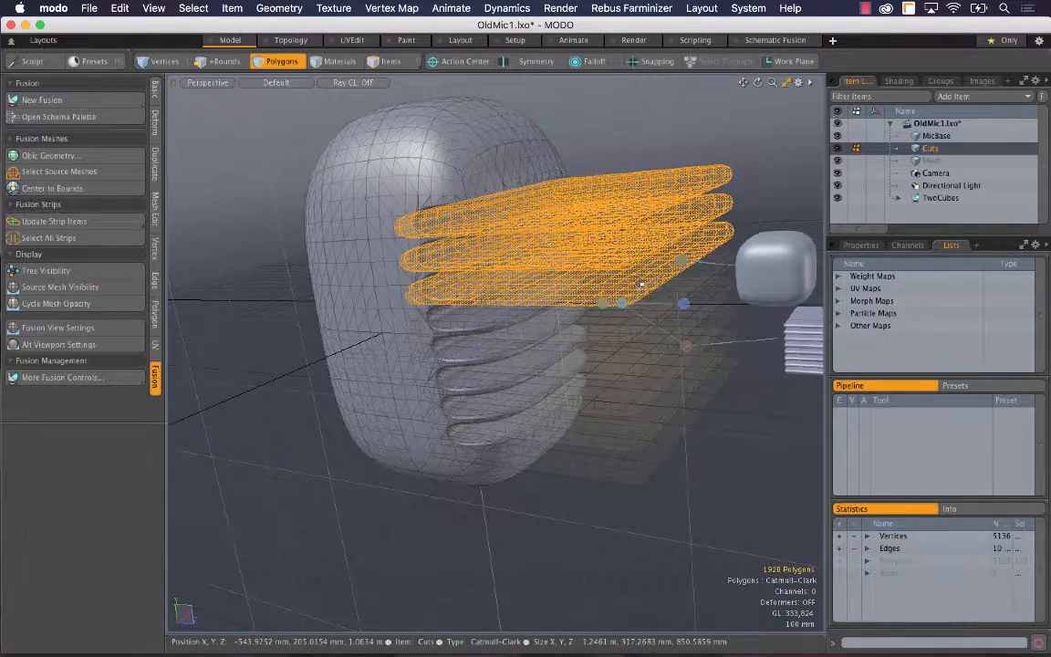
shift+double_click(644, 329)
shift+double_click(646, 372)
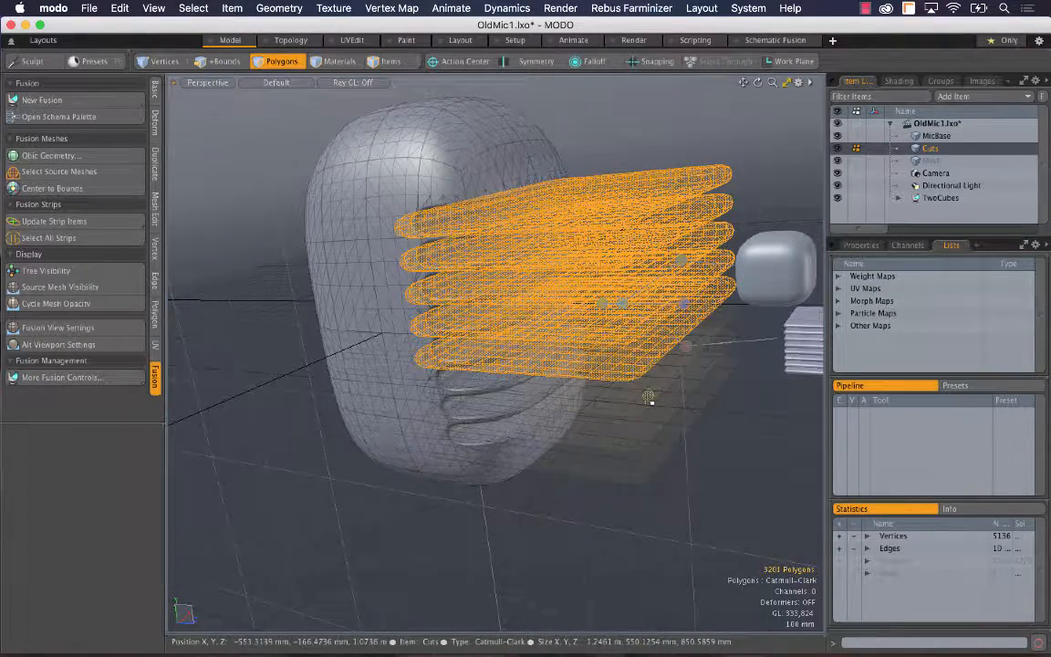
shift+double_click(649, 410)
shift+double_click(656, 442)
shift+double_click(660, 470)
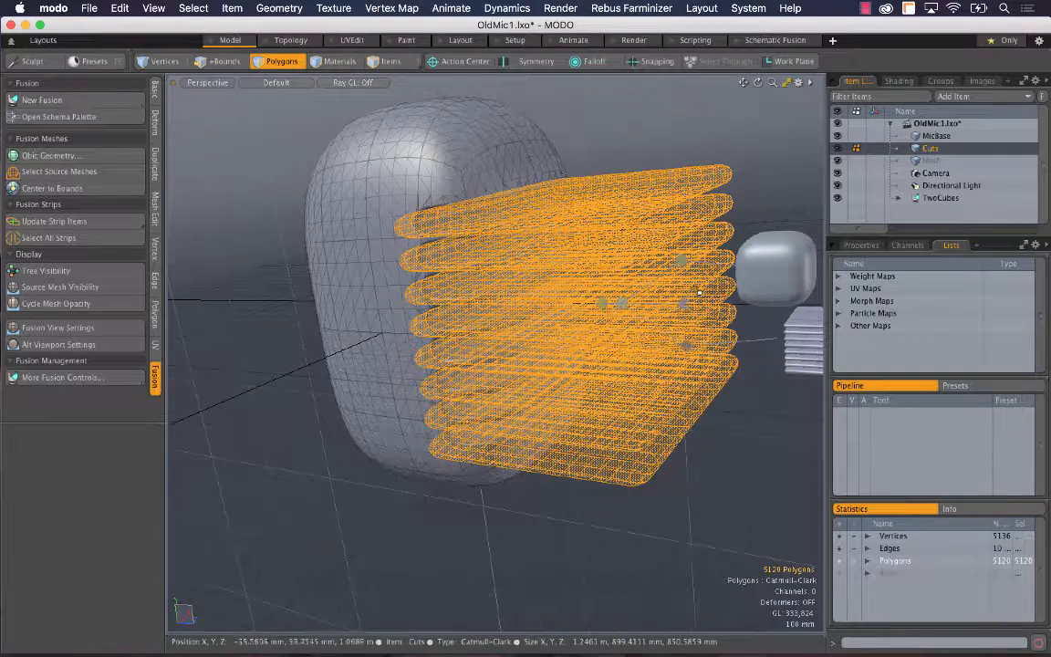
- Set the action center to Local and scale the selected slabs along Z to 54%
click(476, 64)
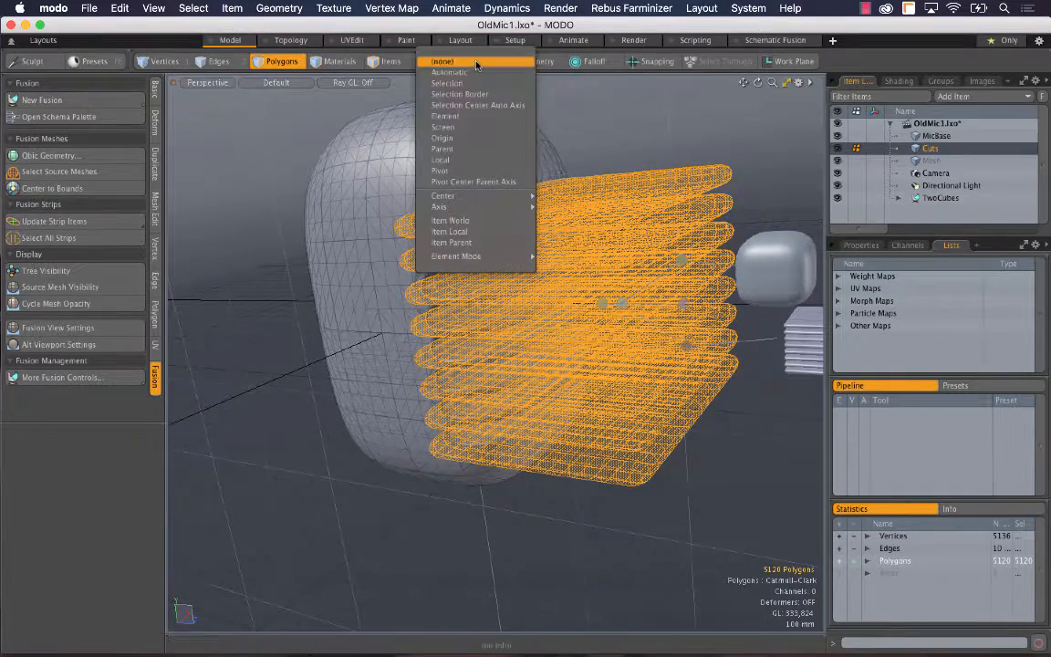
click(473, 158)
key(y)
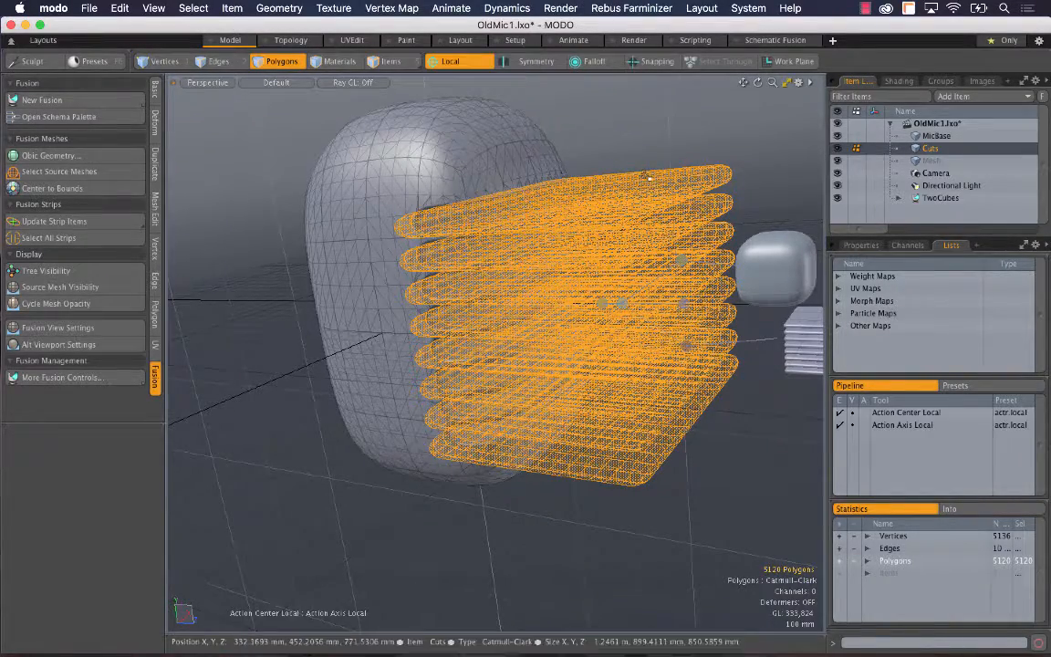
drag(773, 83, 716, 108)
alt+drag(635, 128, 655, 137)
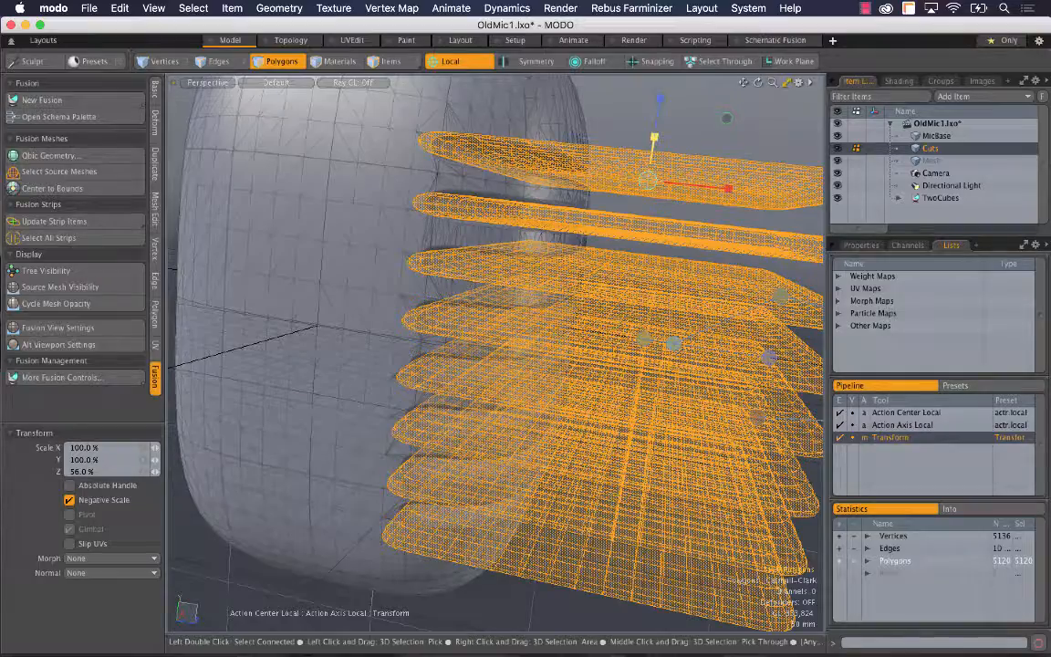
drag(654, 137, 653, 141)
alt+drag(538, 301, 538, 235)
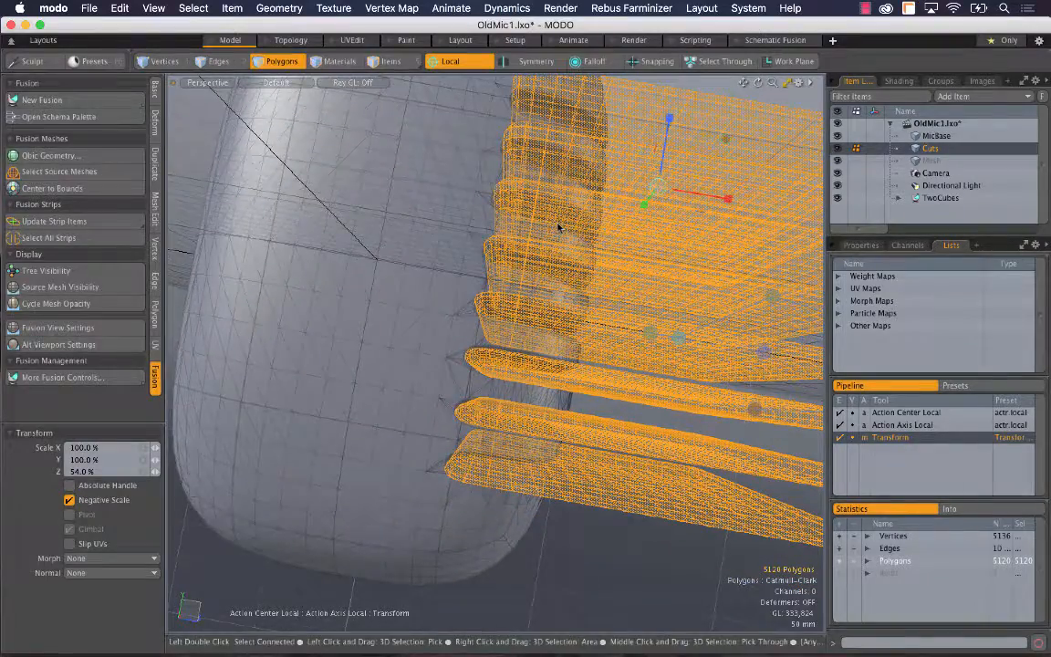
- Fine-tune the slabs' local Z scale against MicReference.jpg, clear the selection, and check the resulting slots up close
key(super+Tab)
key(super+Tab)
alt+drag(559, 228, 567, 285)
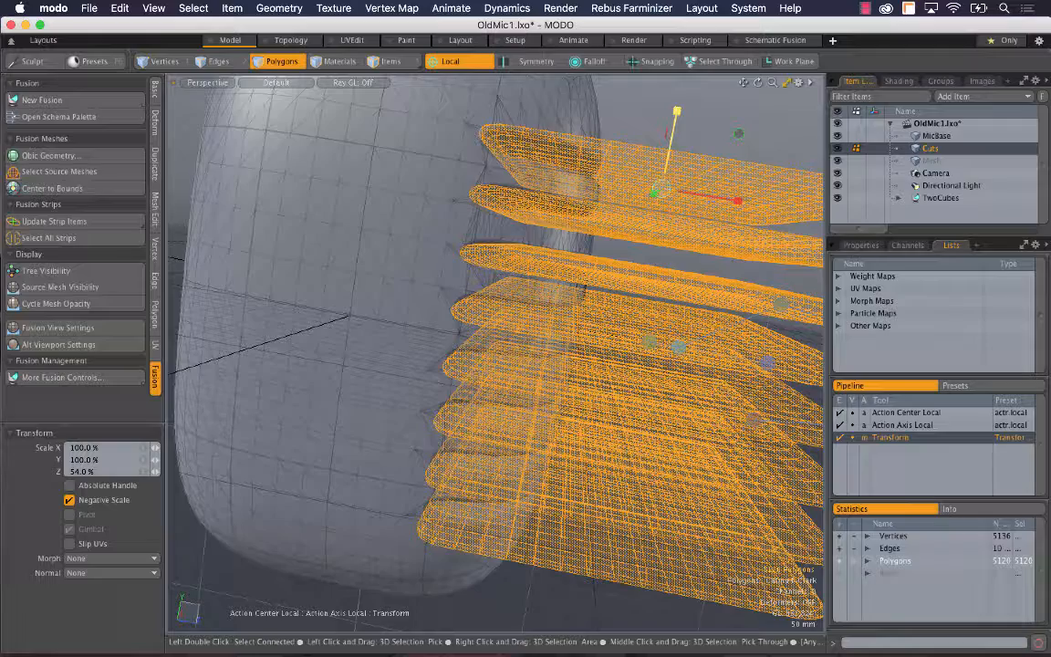
drag(677, 111, 310, 416)
key(q)
click(729, 99)
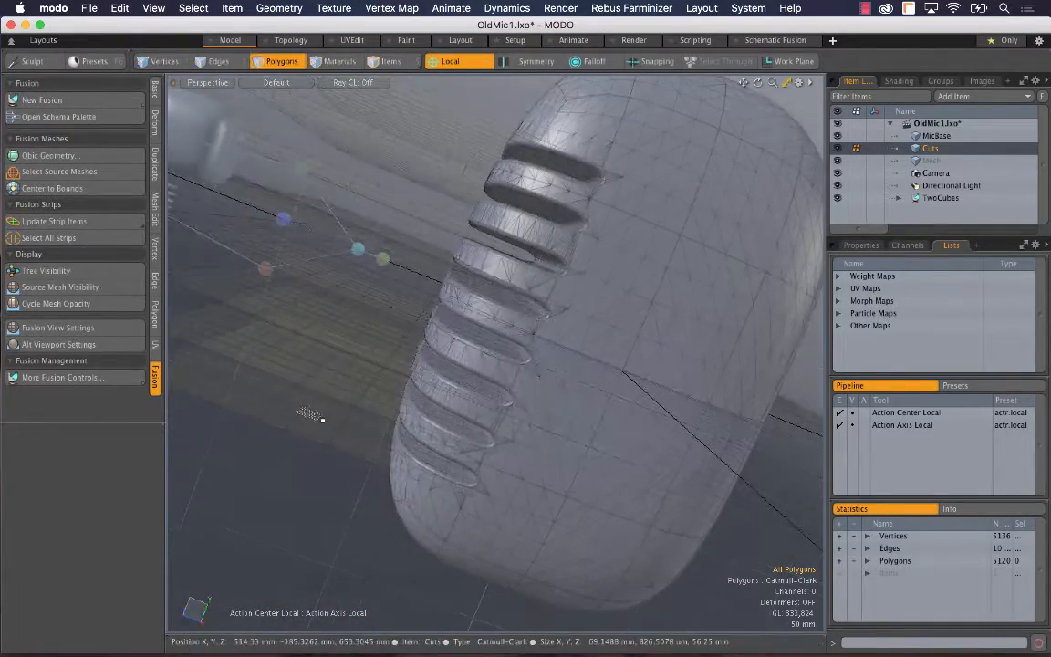
key(super+Tab)
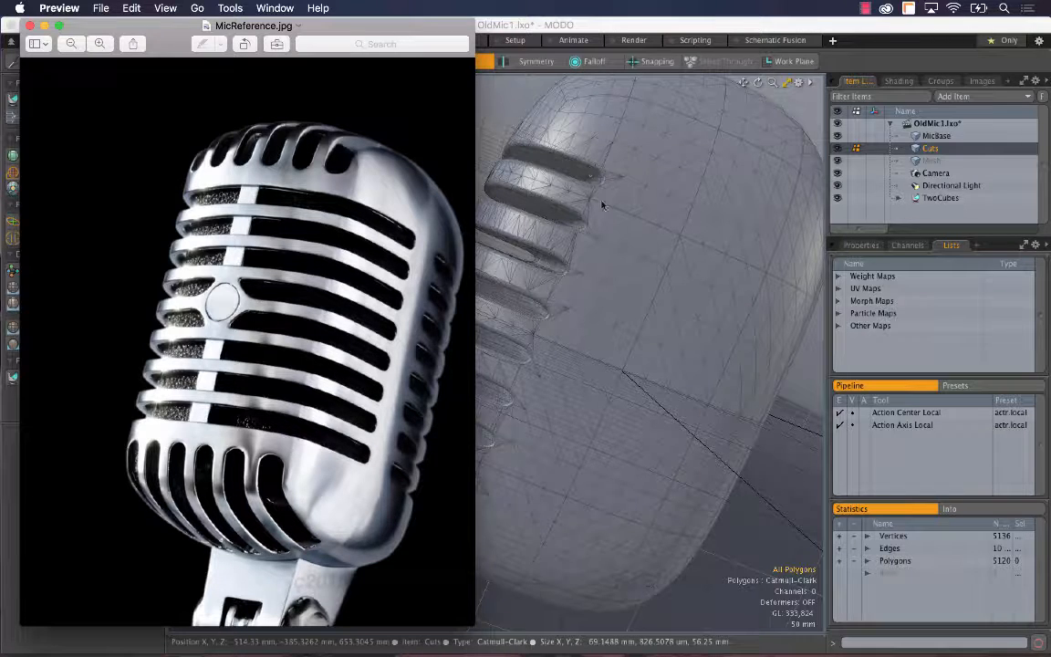
click(599, 230)
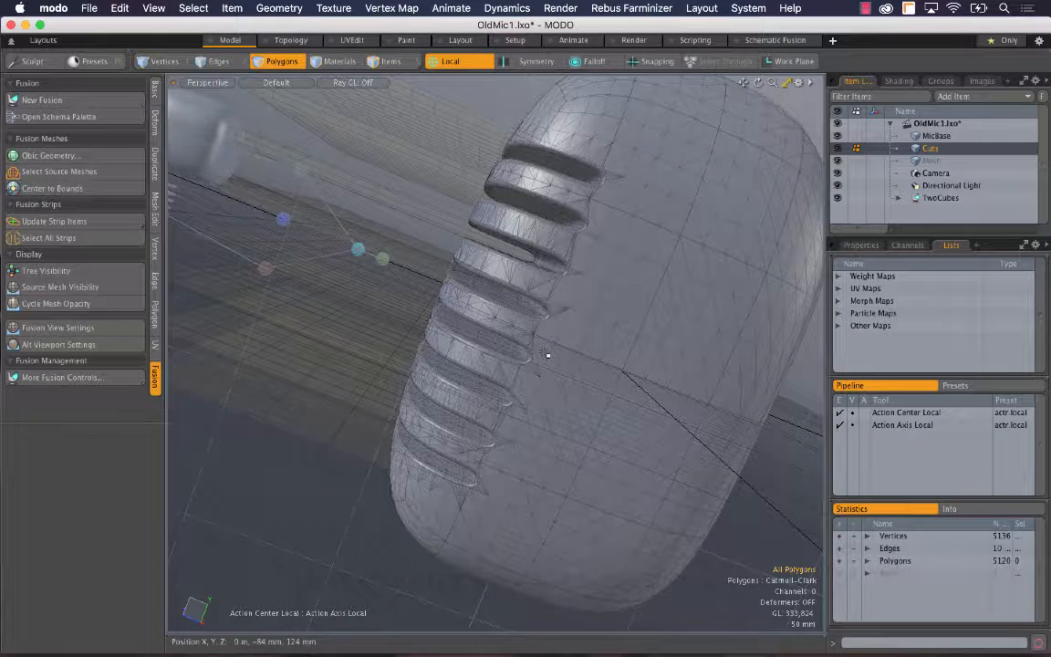
drag(772, 84, 870, 83)
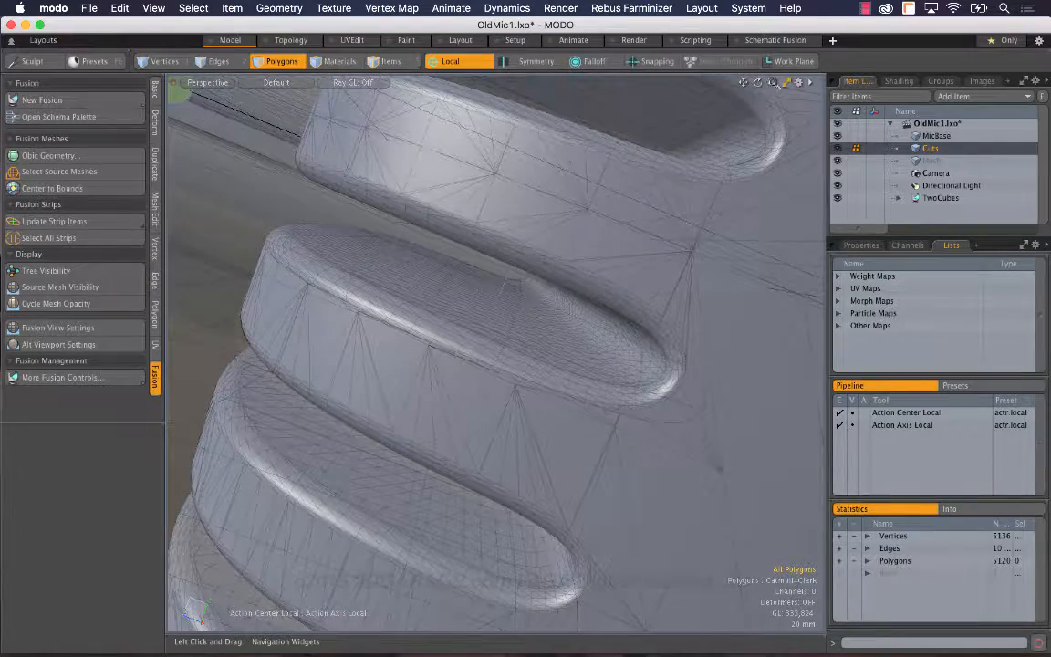
drag(773, 83, 670, 83)
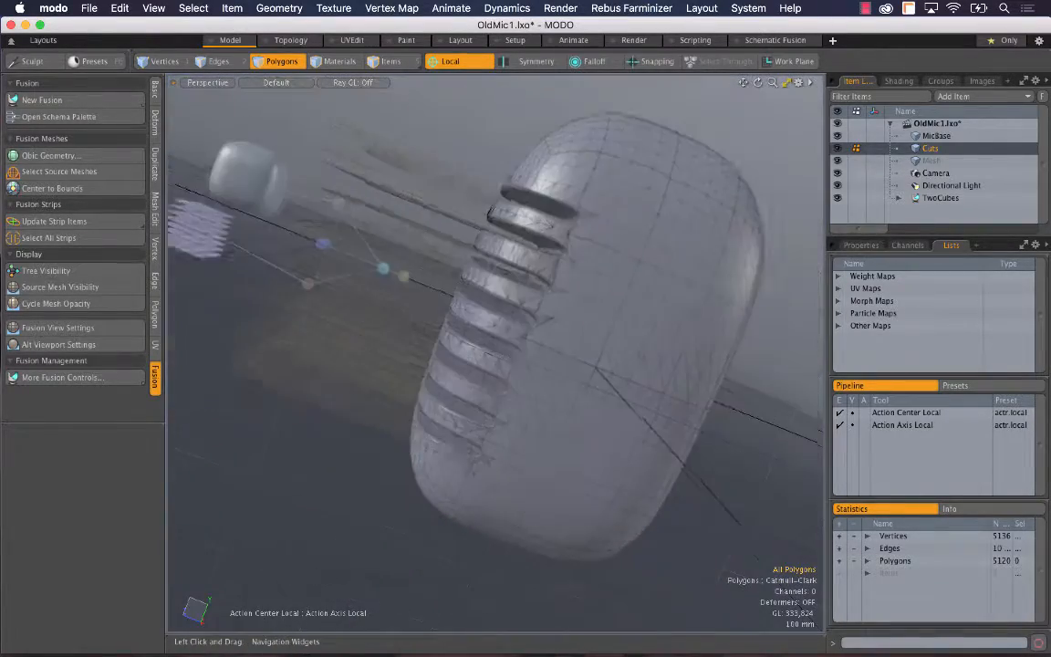
- Reselect all the slabs, adjust their local X scale and depth position against the body, and clear the selection
key(bracketleft)
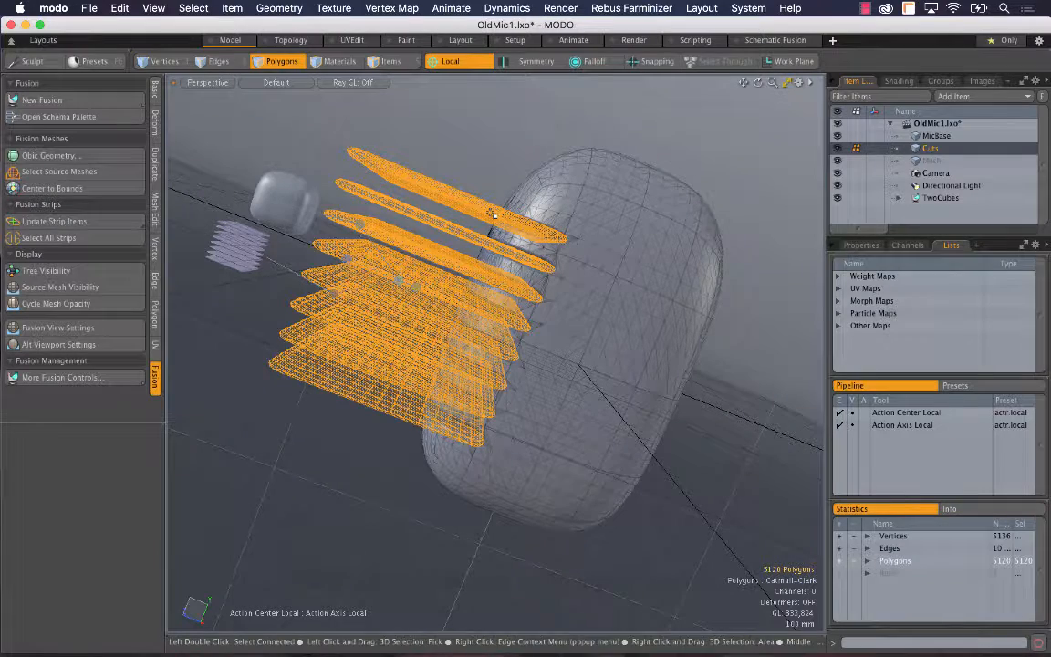
key(r)
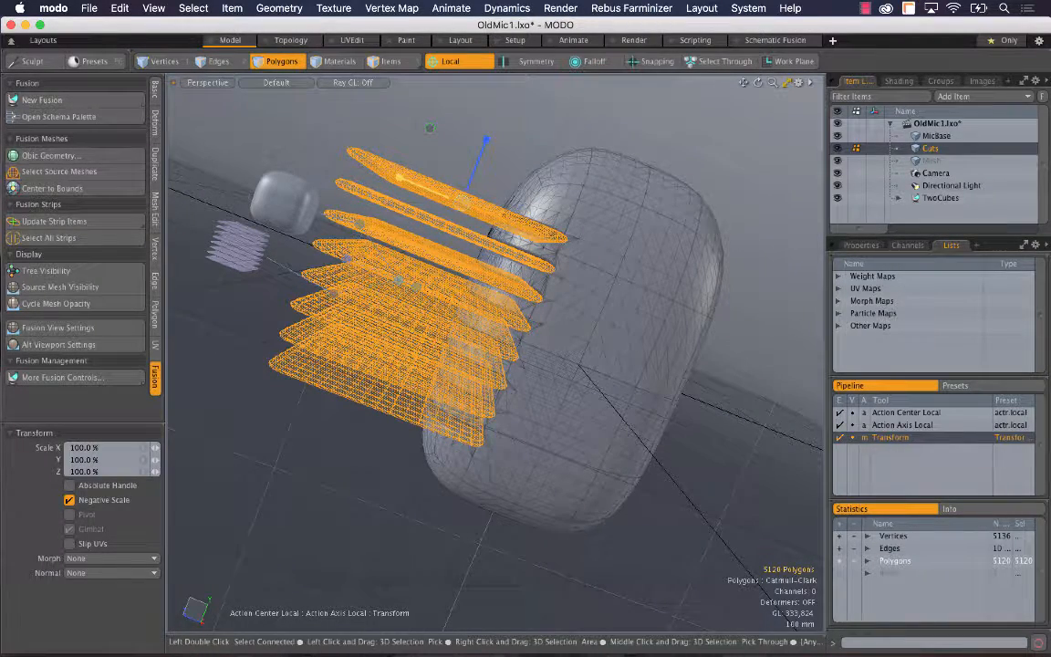
drag(399, 178, 384, 269)
key(w)
key(space)
click(472, 147)
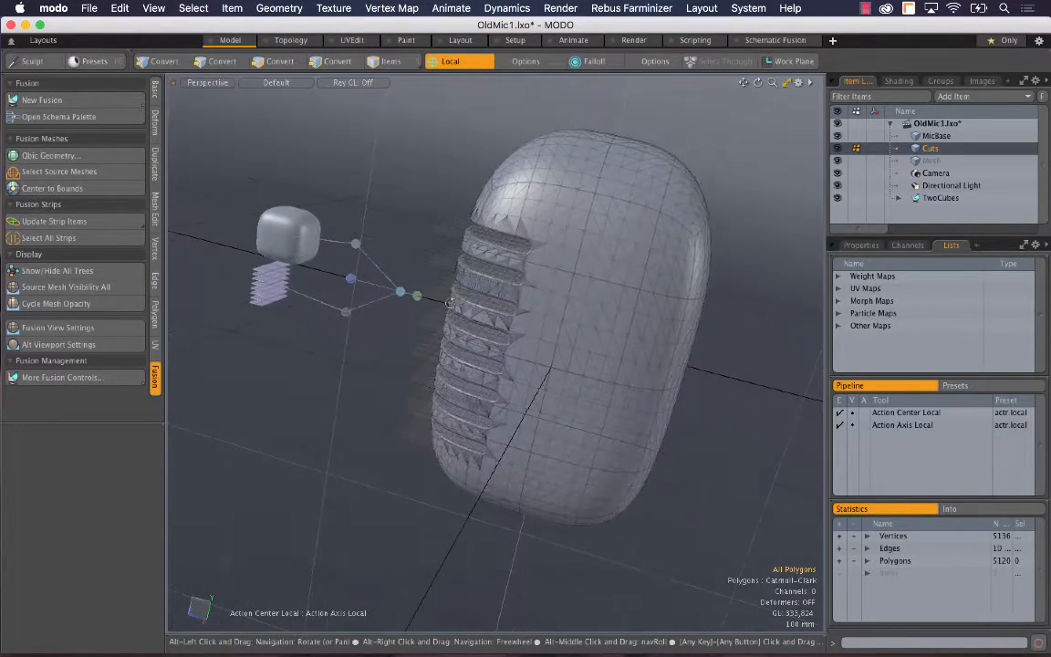
- Examine the slots up close and from several angles, check the Cuts mesh's visibility, and compare the model with MicReference.jpg
drag(772, 85, 878, 88)
alt+drag(584, 233, 682, 263)
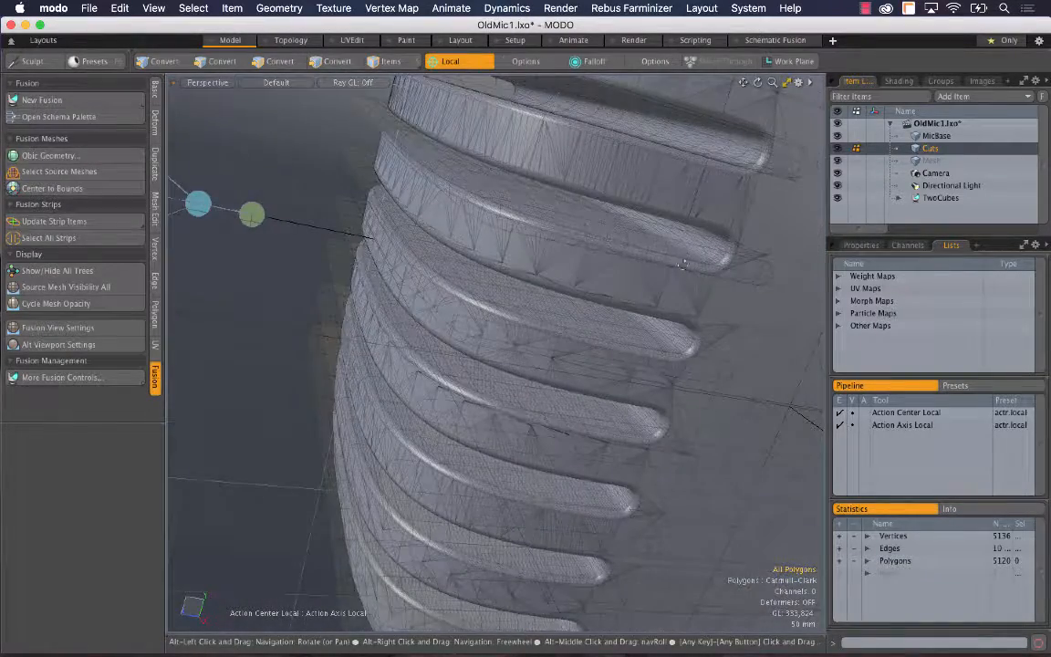
drag(773, 83, 685, 84)
key(w)
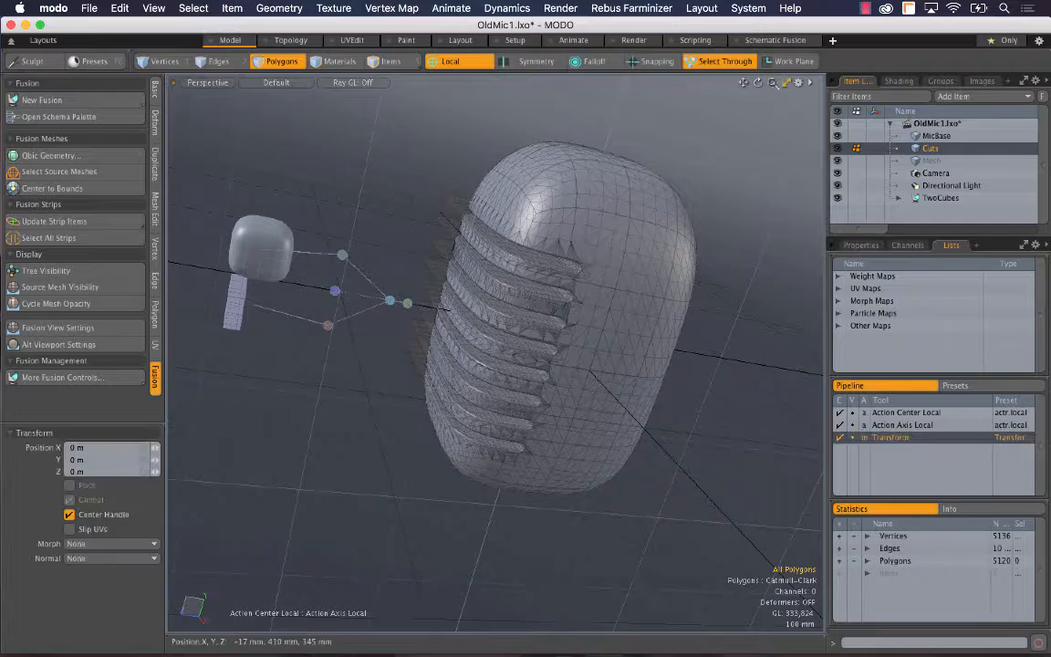
key(q)
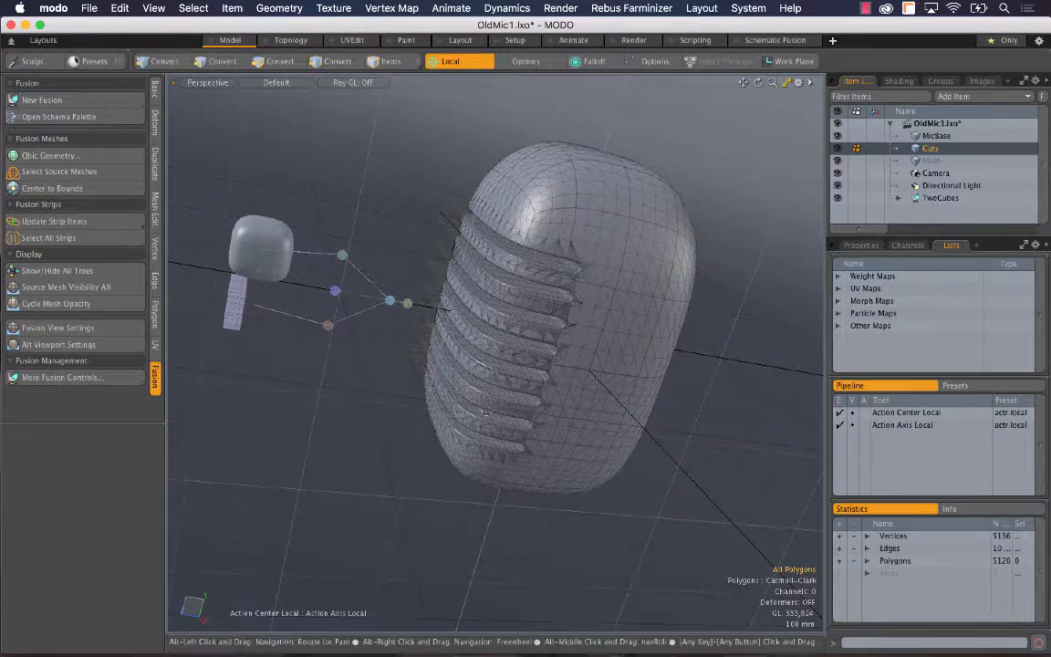
alt+drag(722, 274, 626, 345)
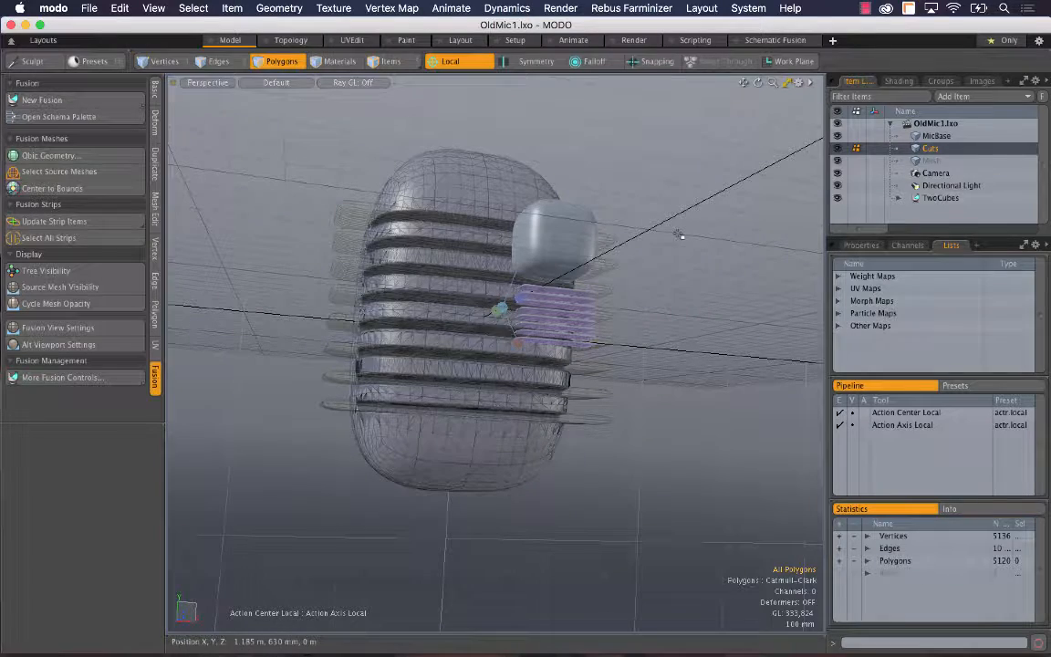
click(838, 148)
click(838, 148)
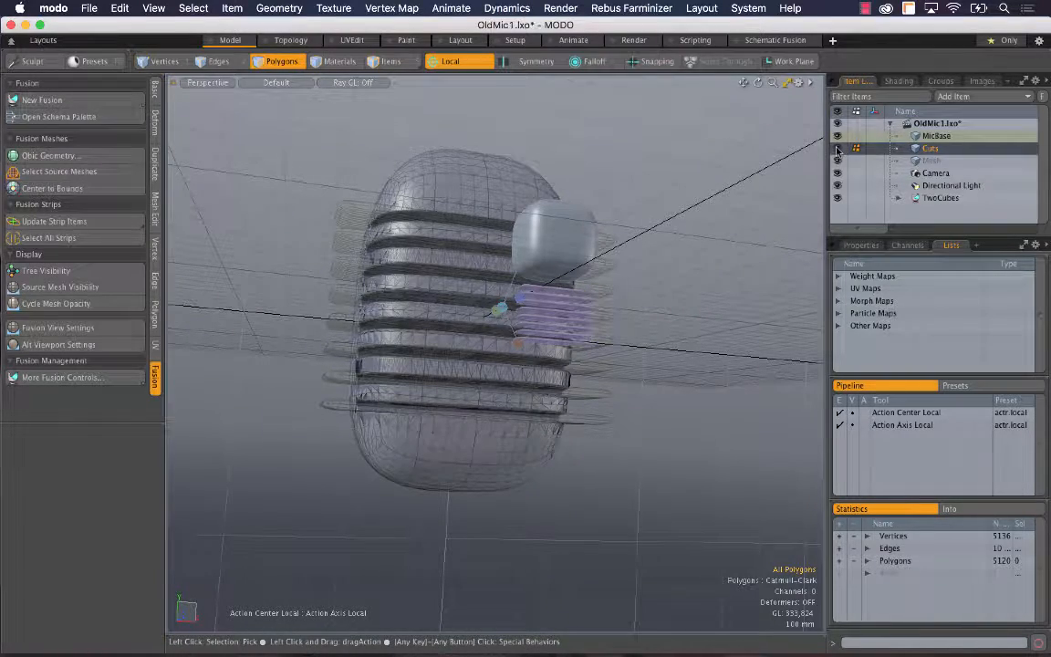
alt+drag(383, 394, 525, 339)
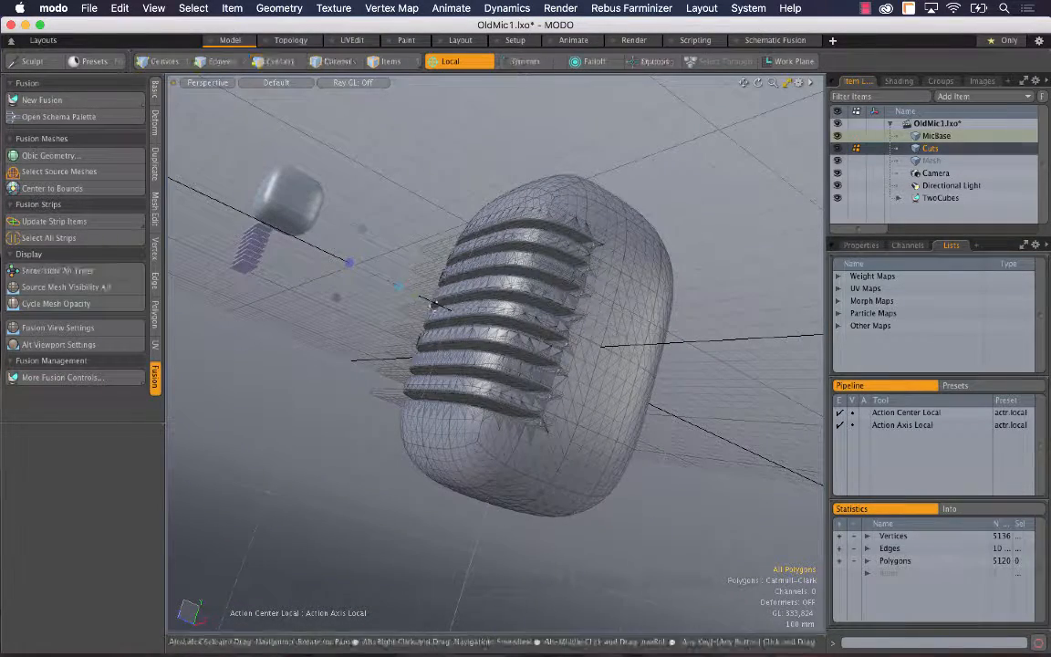
key(super+Tab)
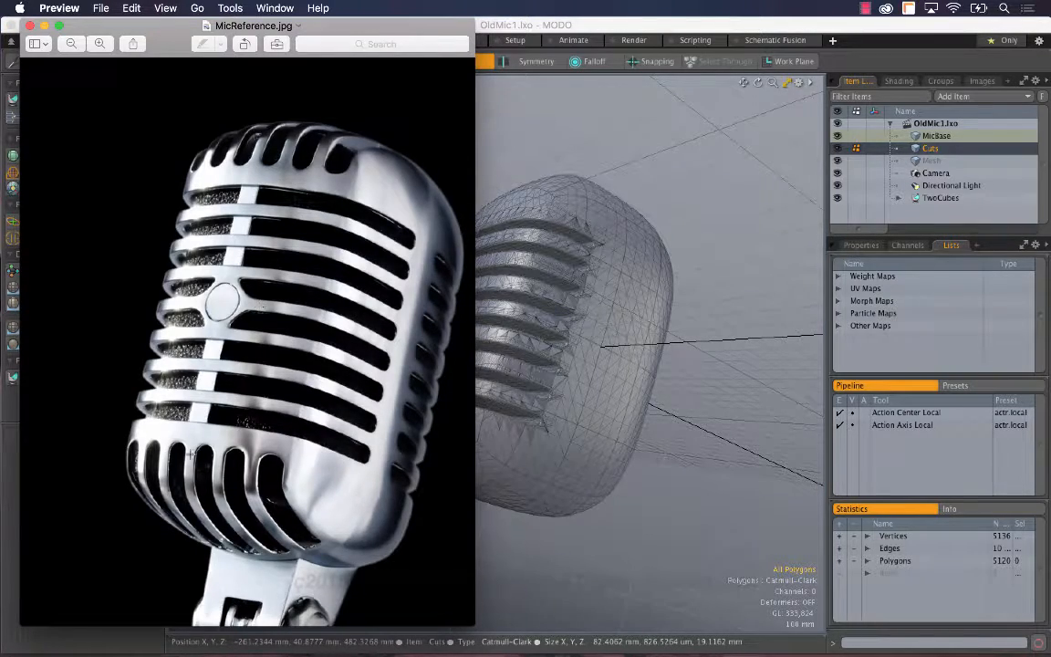
key(super+Tab)
- Scale the vertical edge loop around the middle of MicBase to about 112.5% in Y, then clear the selection
alt+drag(351, 462, 427, 378)
click(940, 136)
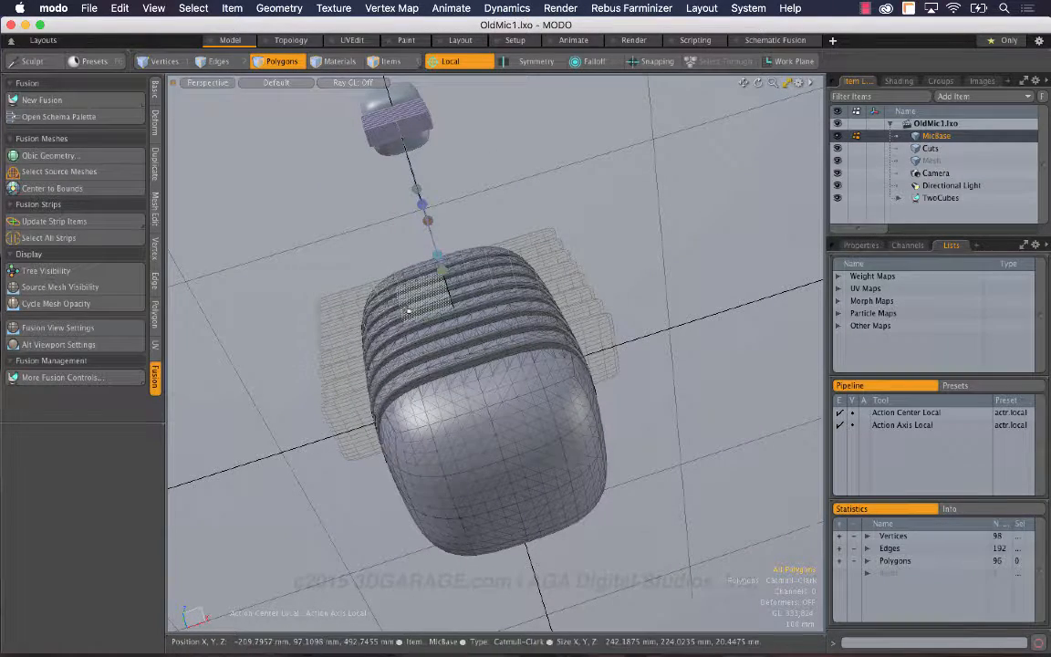
click(216, 61)
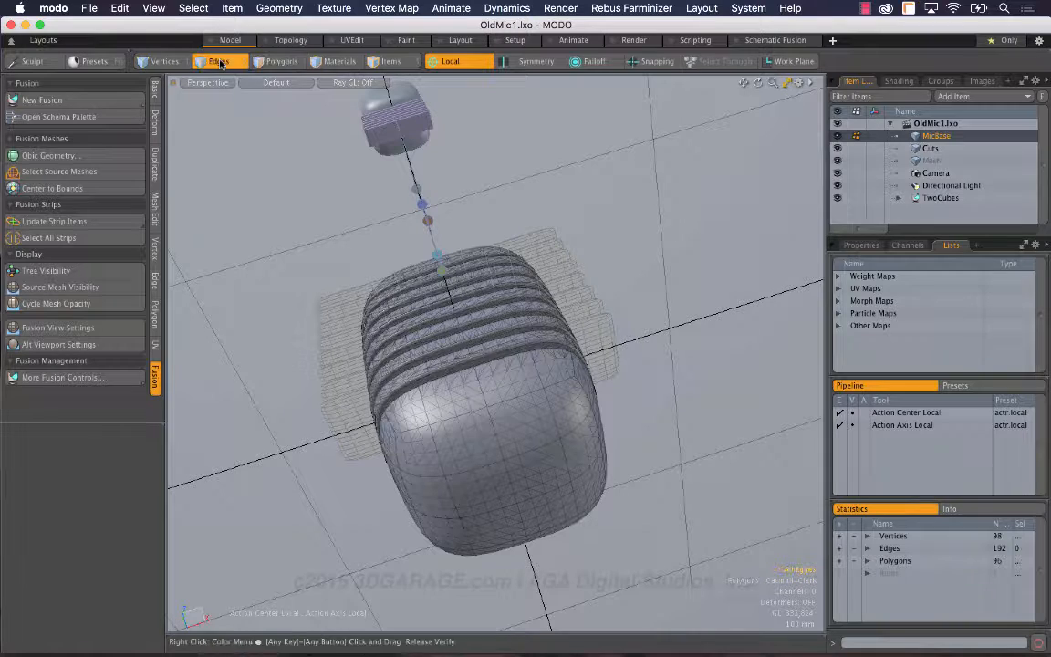
double_click(482, 403)
key(r)
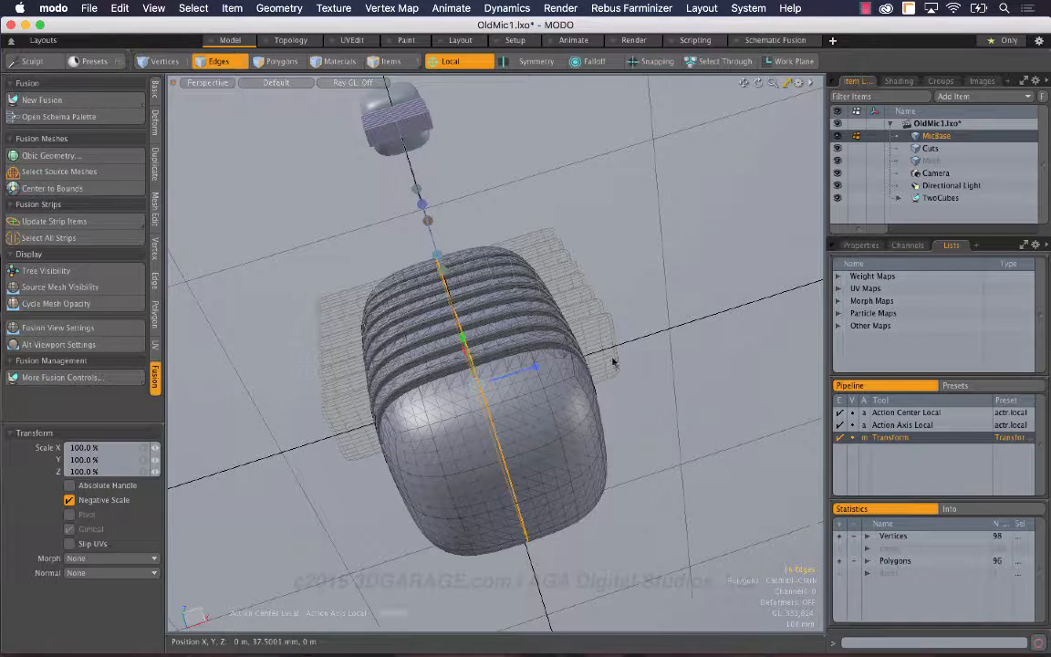
alt+drag(479, 369, 468, 331)
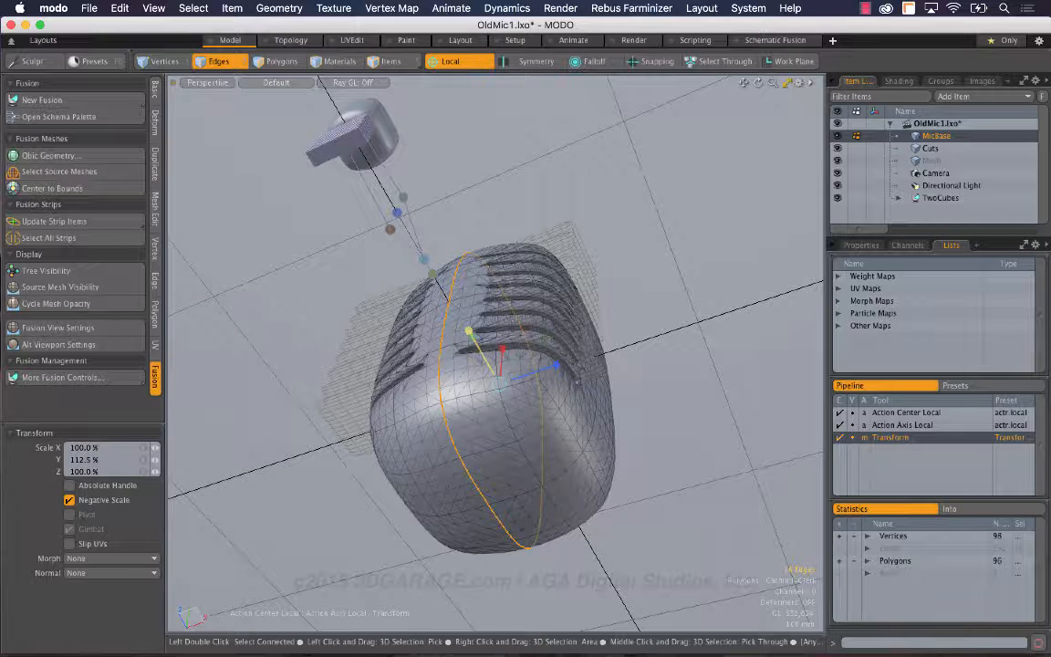
key(space)
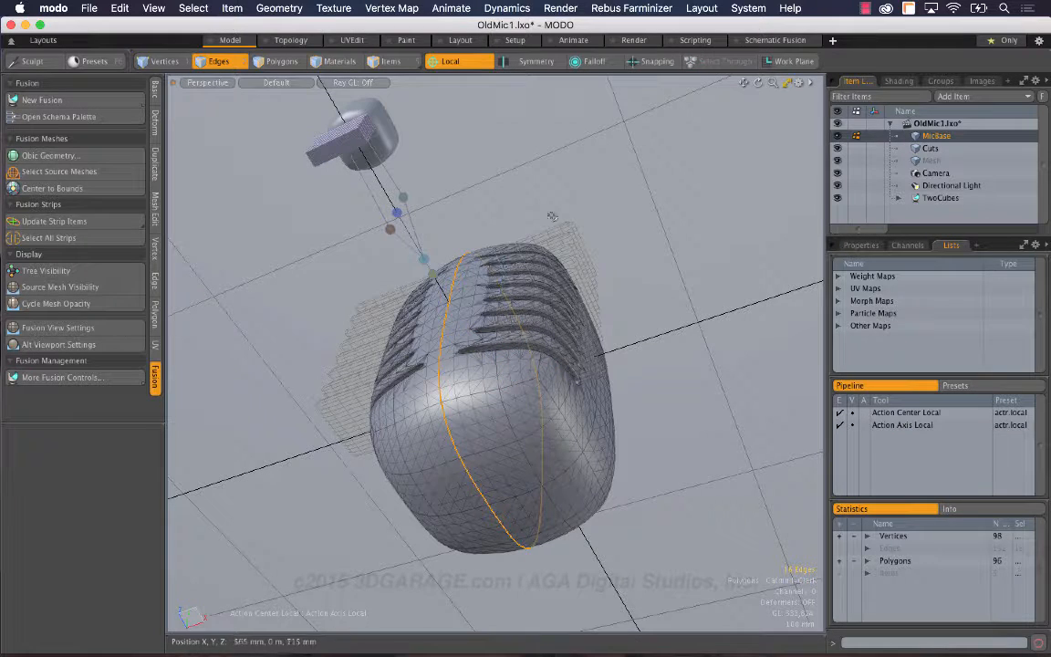
click(515, 168)
- Move the whole Cuts mesh along its X axis relative to the body and compare the result with MicReference.jpg
click(935, 149)
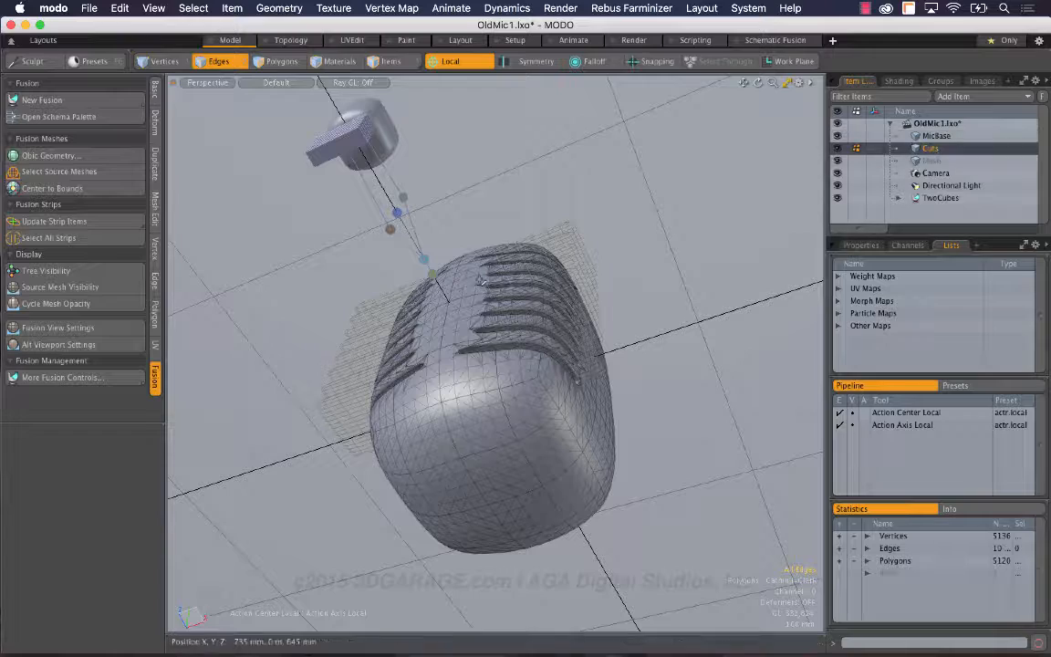
key(y)
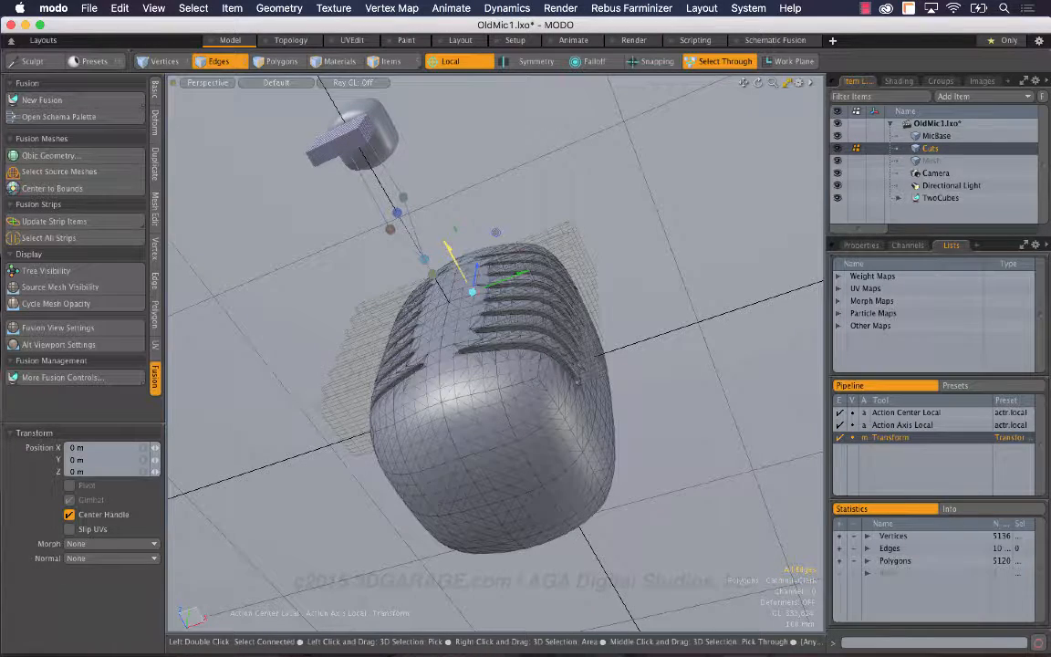
drag(449, 248, 450, 344)
key(q)
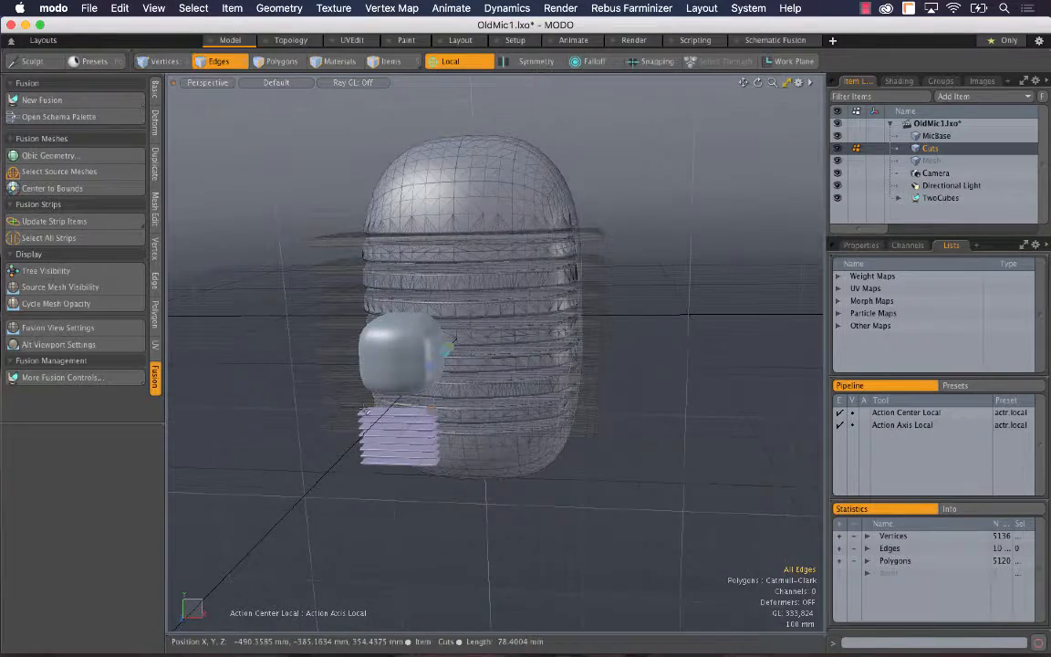
key(super+Tab)
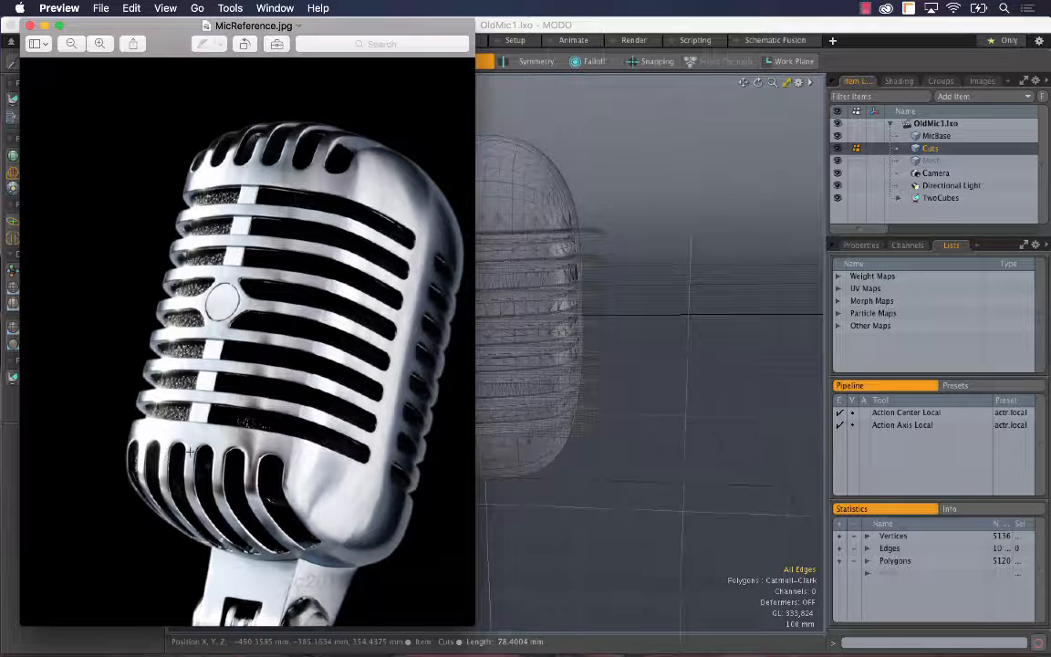
key(super+Tab)
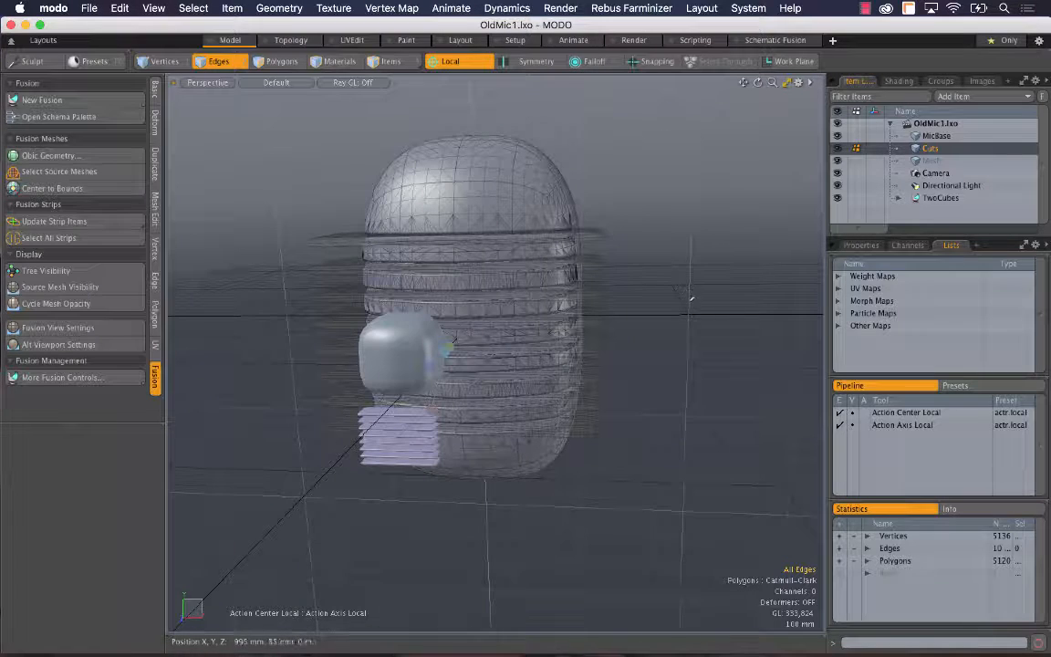
- Duplicate the Cuts mesh and move the copy about -805 mm along its local X axis to the opposite side of the body
right_click(945, 149)
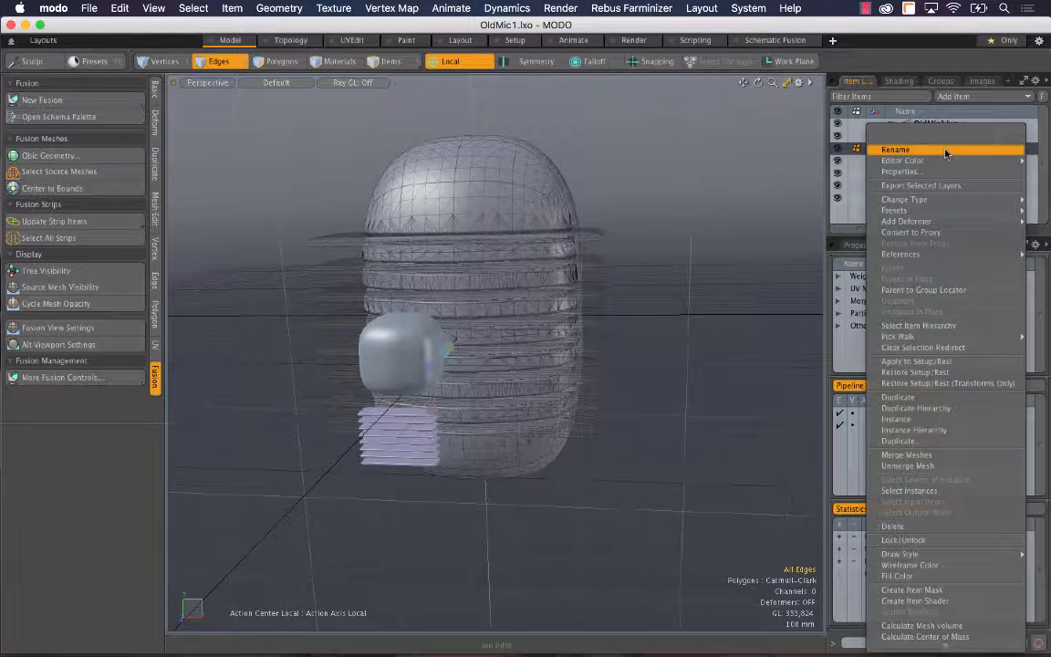
click(918, 399)
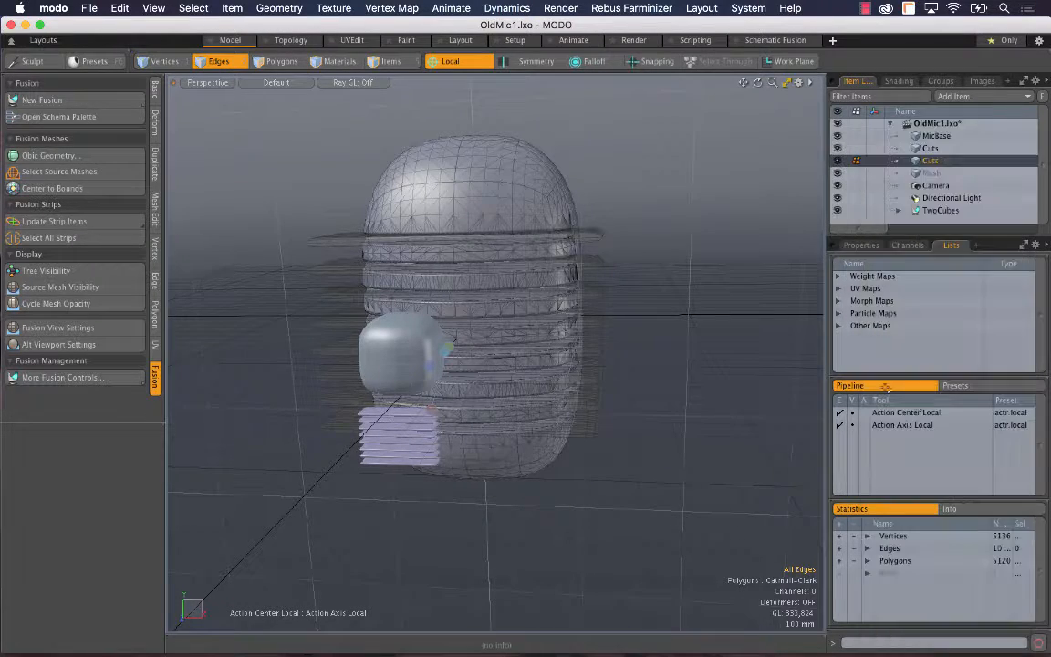
alt+drag(599, 320, 432, 374)
key(y)
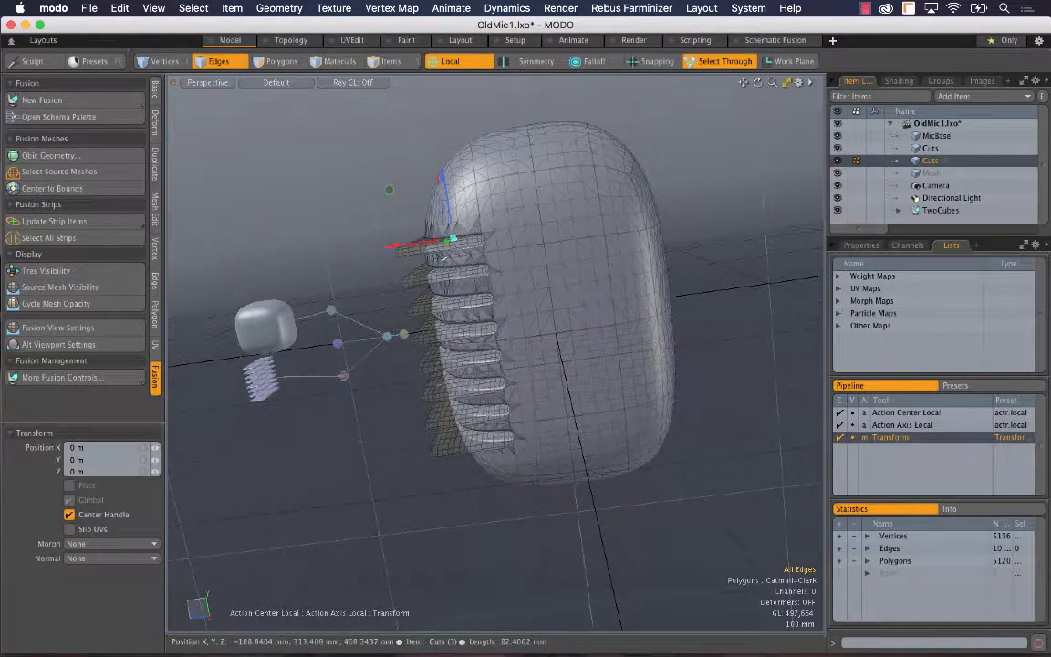
drag(365, 228, 559, 219)
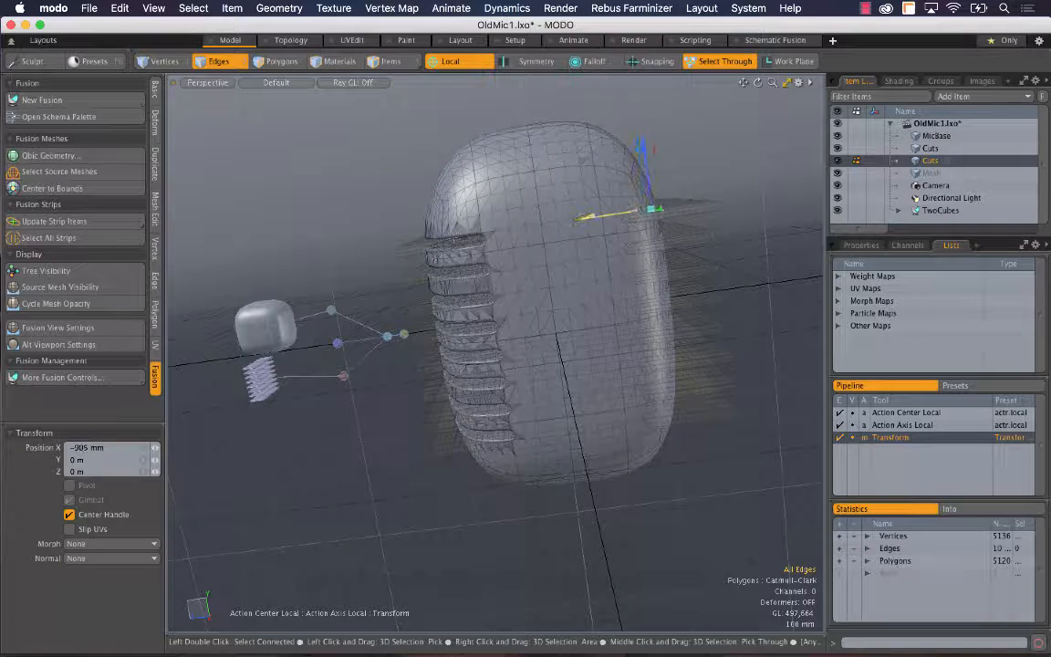
key(ctrl+space)
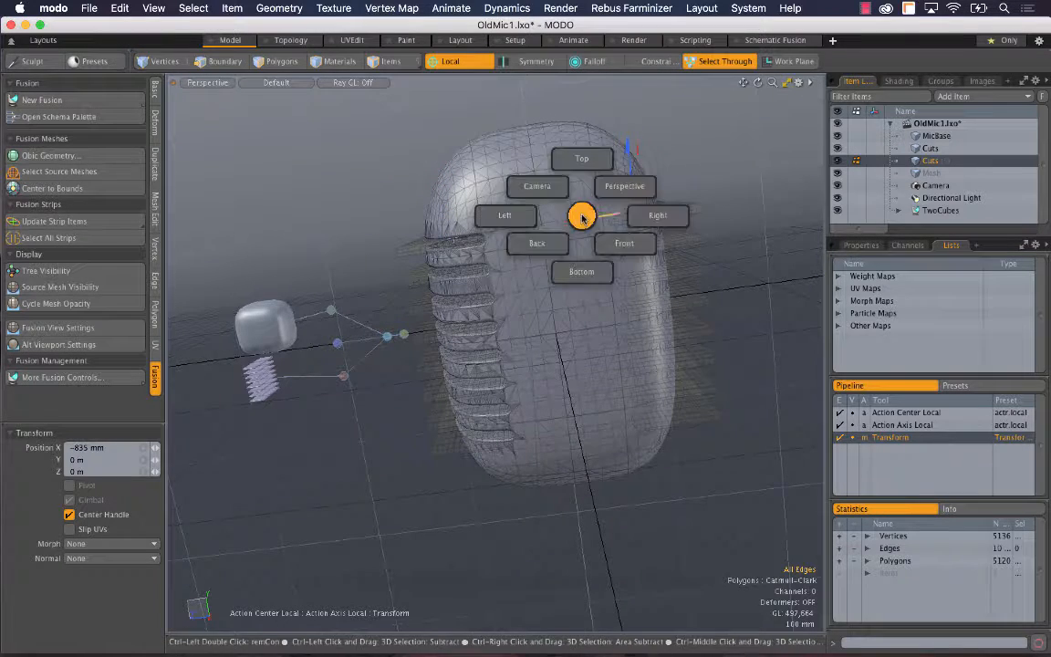
click(651, 215)
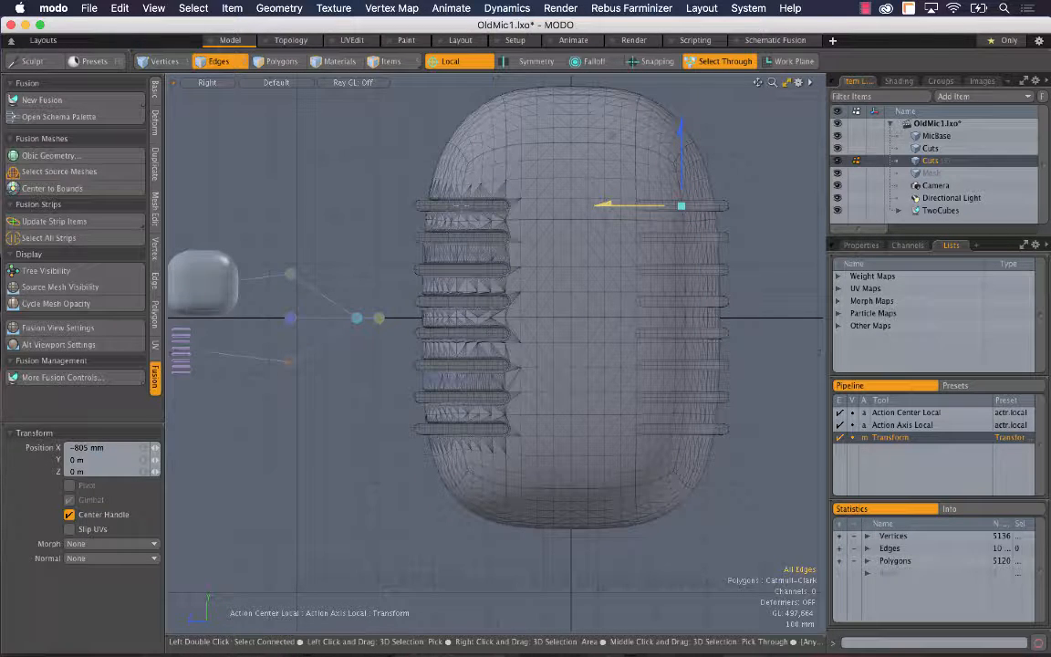
key(super+Tab)
key(super+Tab)
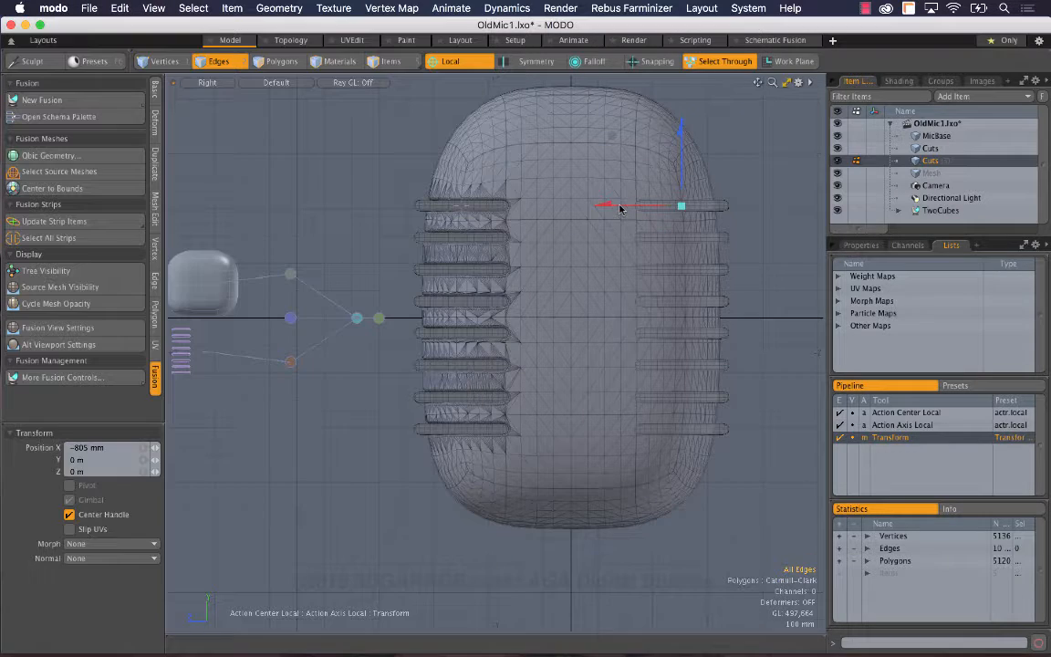
key(space)
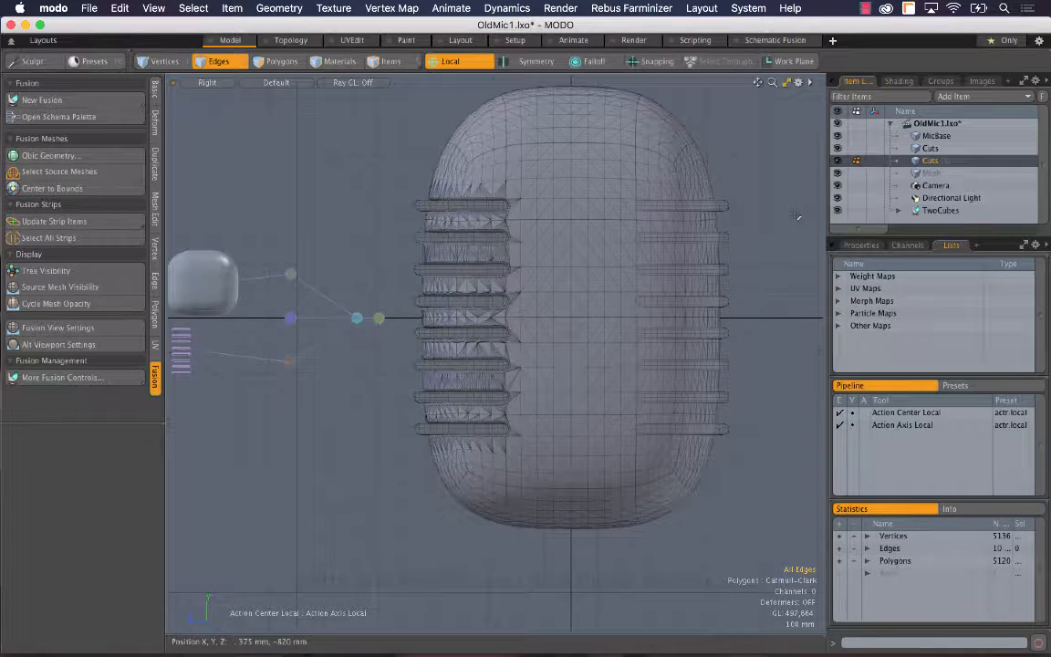
- Add the copied Cuts mesh to the same Fusion tree node as the original slabs and inspect both sides of the body
key(ctrl+space)
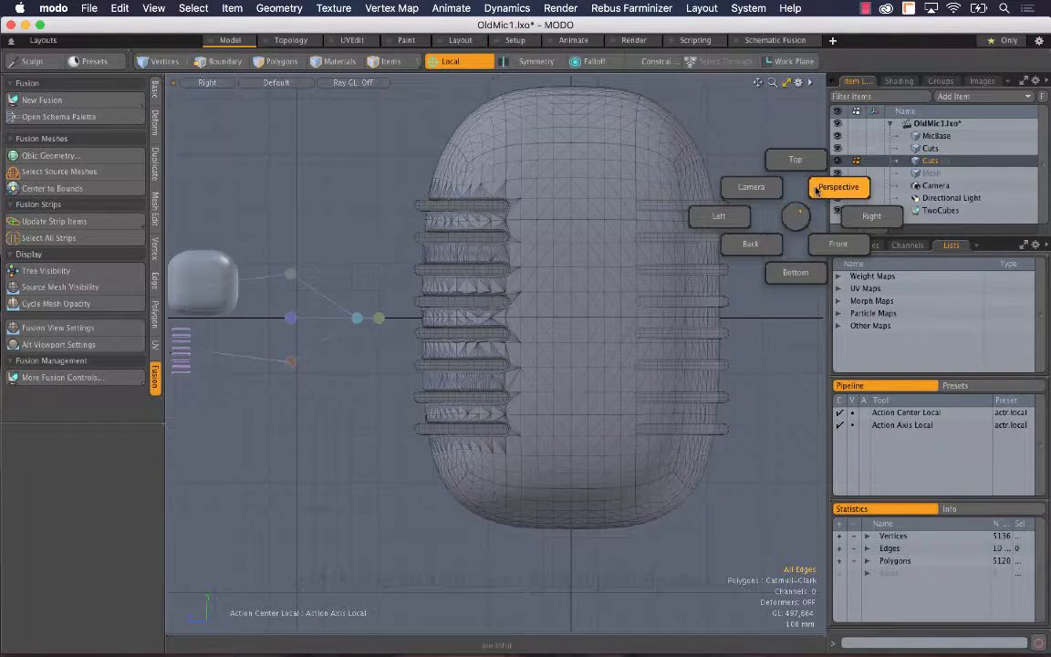
click(817, 190)
alt+drag(730, 190, 753, 272)
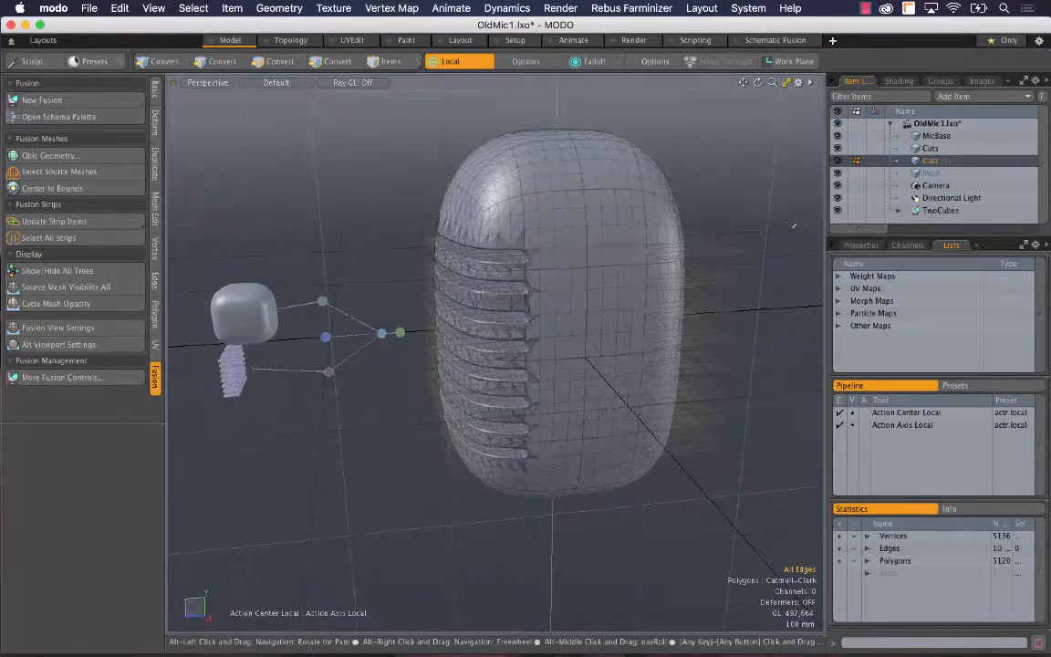
click(396, 63)
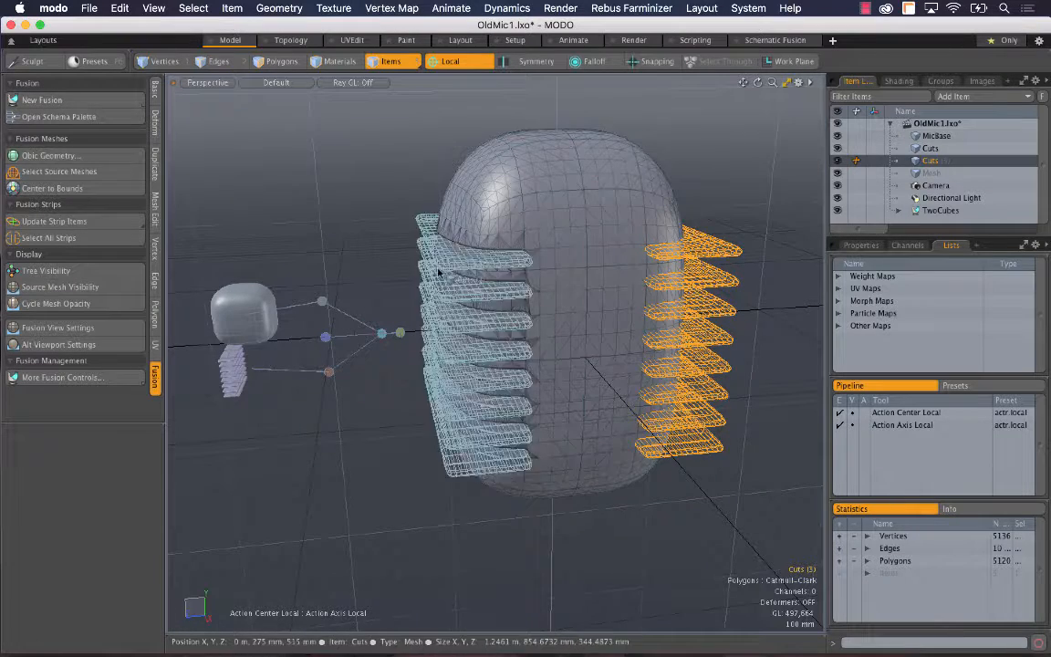
right_click(330, 377)
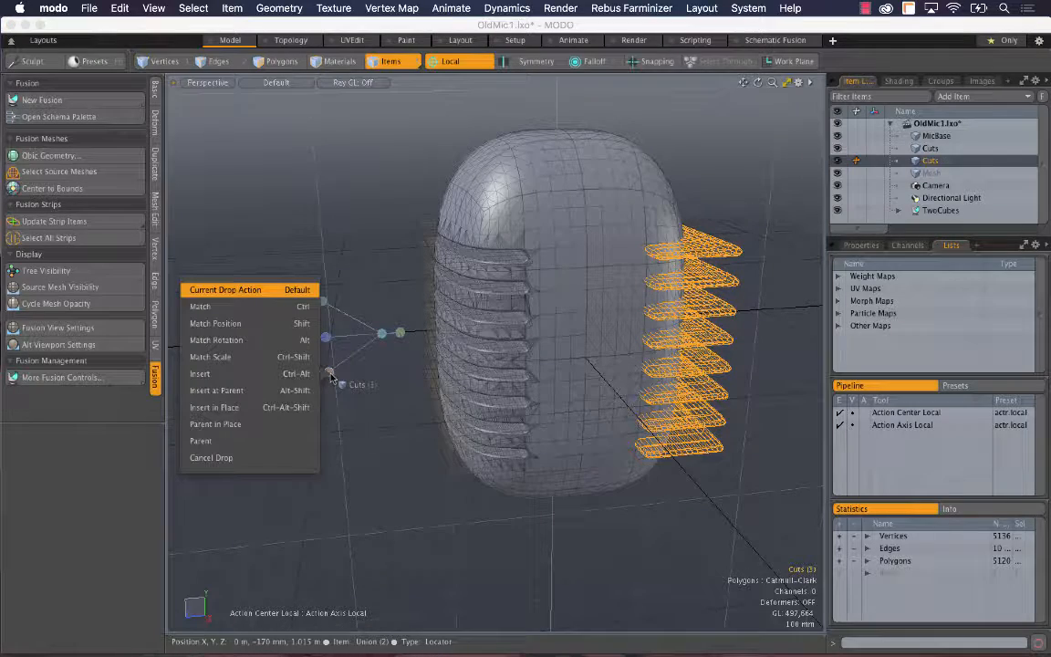
drag(331, 377, 330, 376)
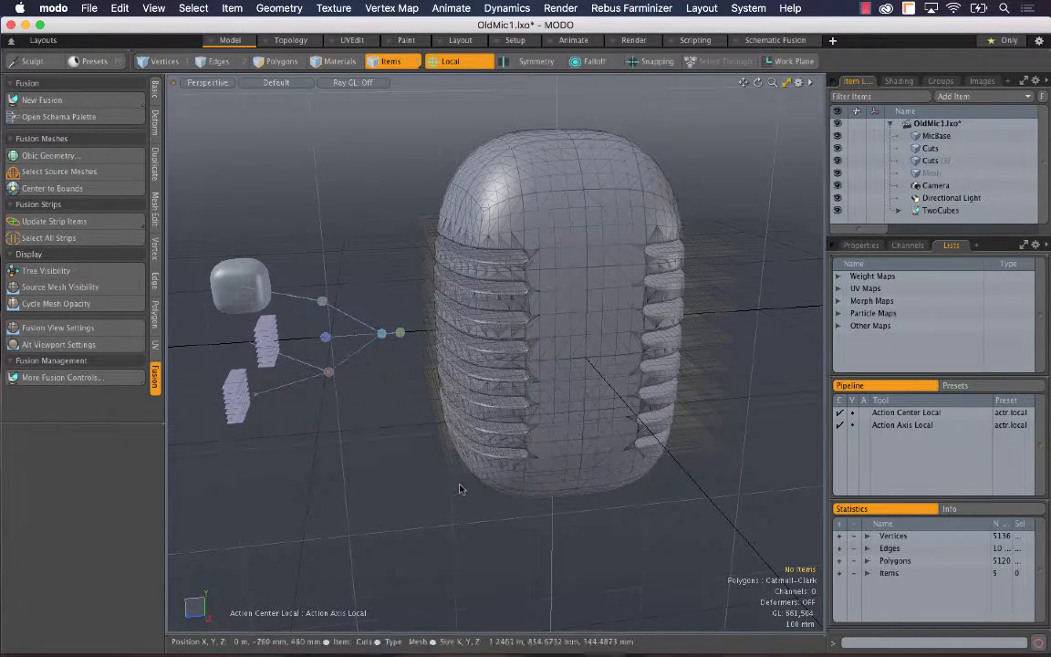
alt+drag(650, 481, 828, 299)
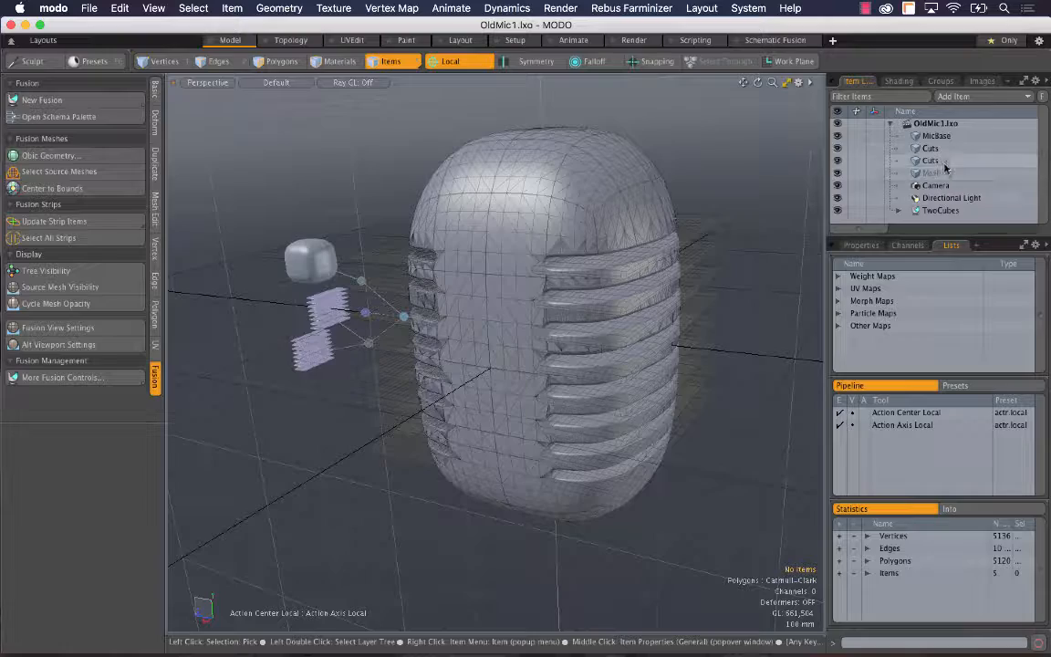
- Duplicate the second Cuts mesh, stand the new copy upright with an X rotation of 90°, and compare it with MicReference.jpg
click(945, 162)
right_click(946, 163)
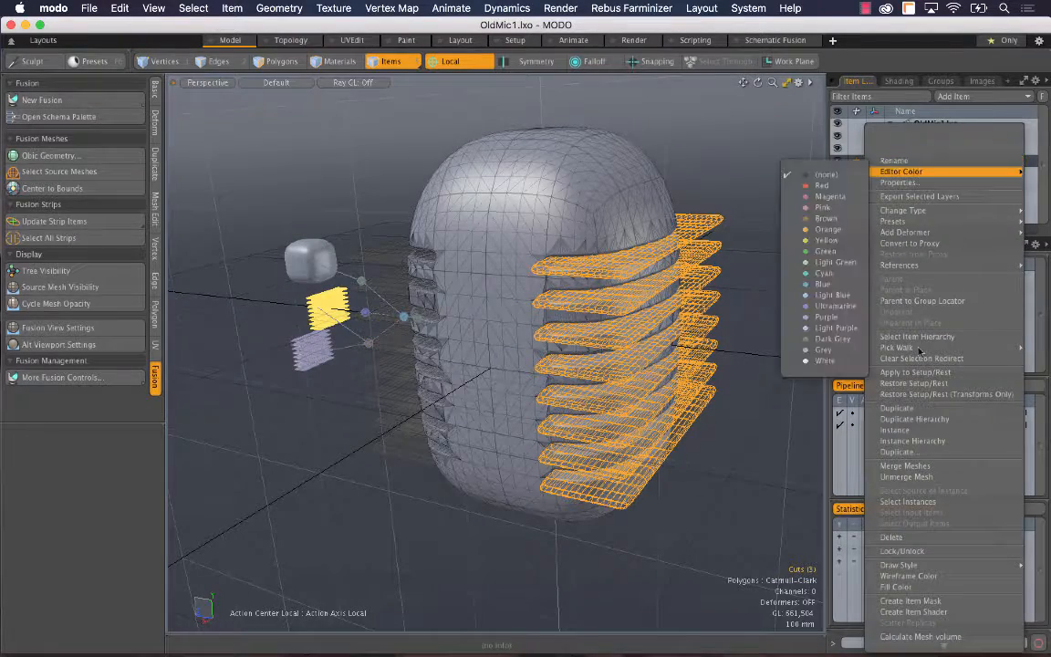
click(918, 410)
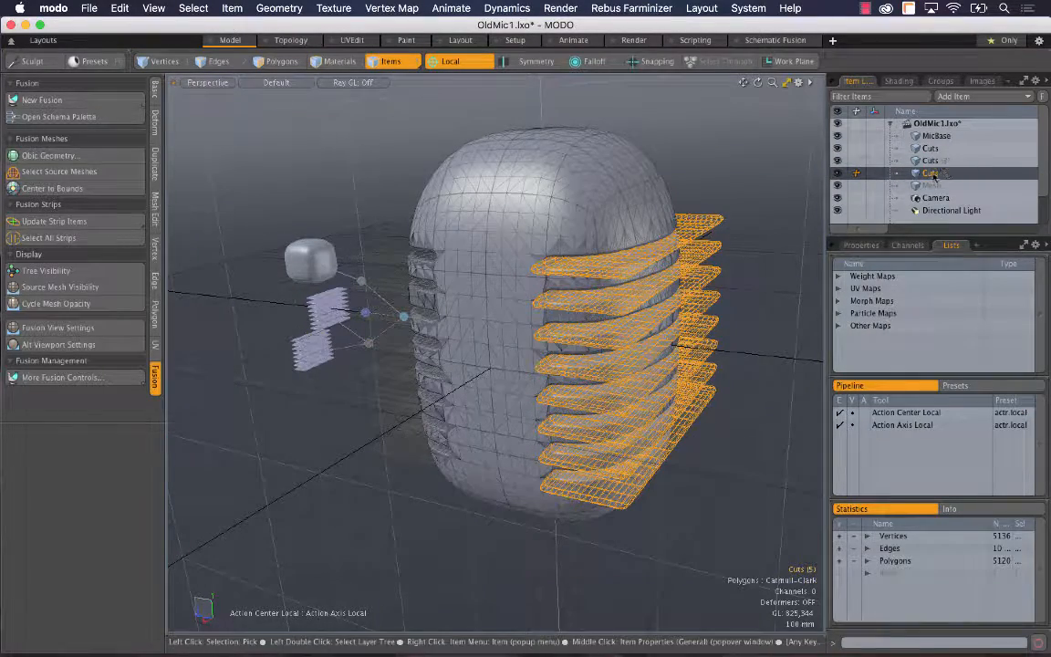
key(y)
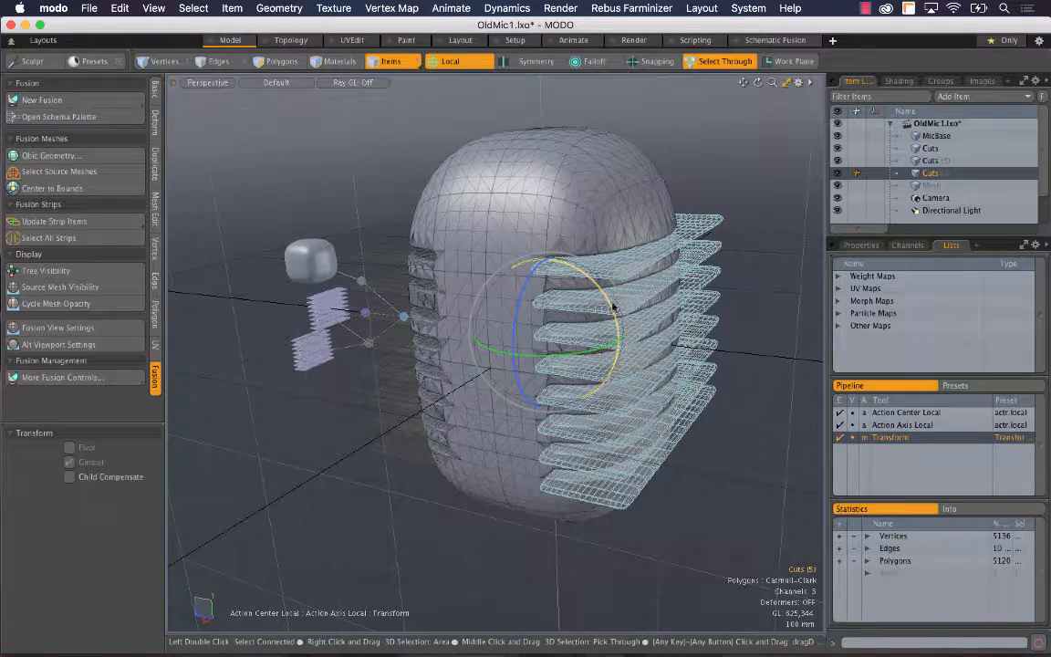
drag(614, 308, 598, 375)
drag(562, 262, 511, 211)
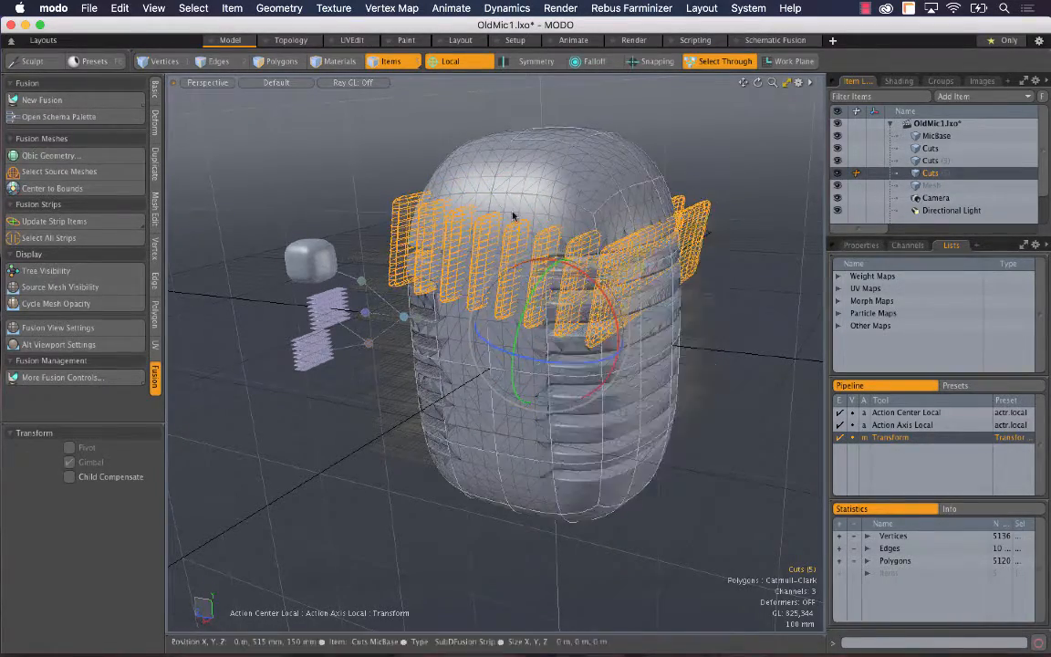
click(861, 247)
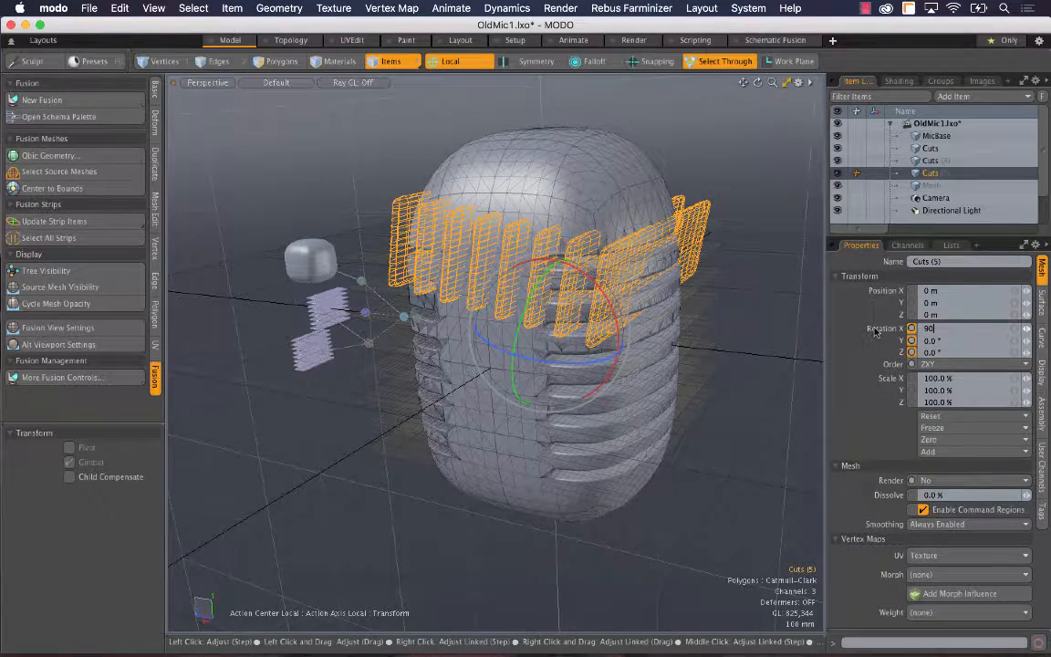
key(Return)
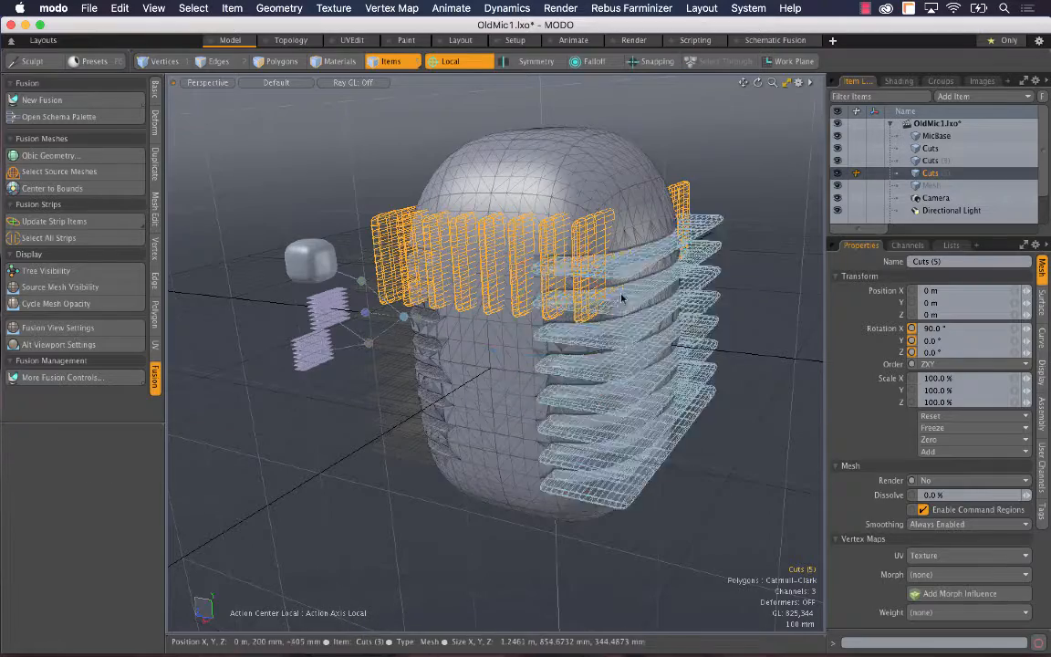
alt+drag(621, 298, 511, 257)
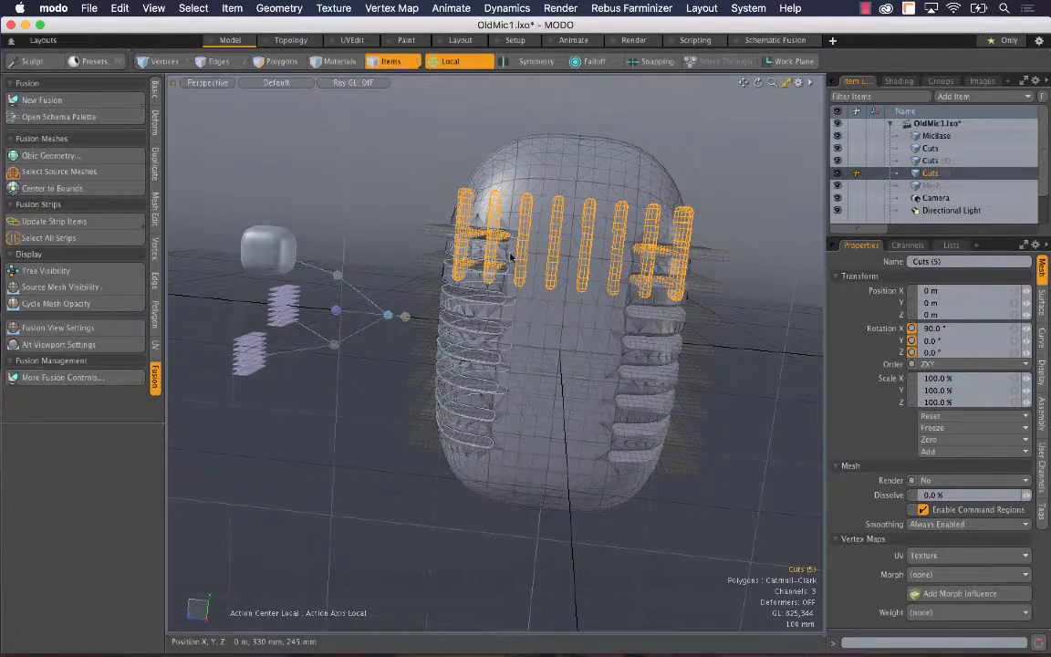
key(super+Tab)
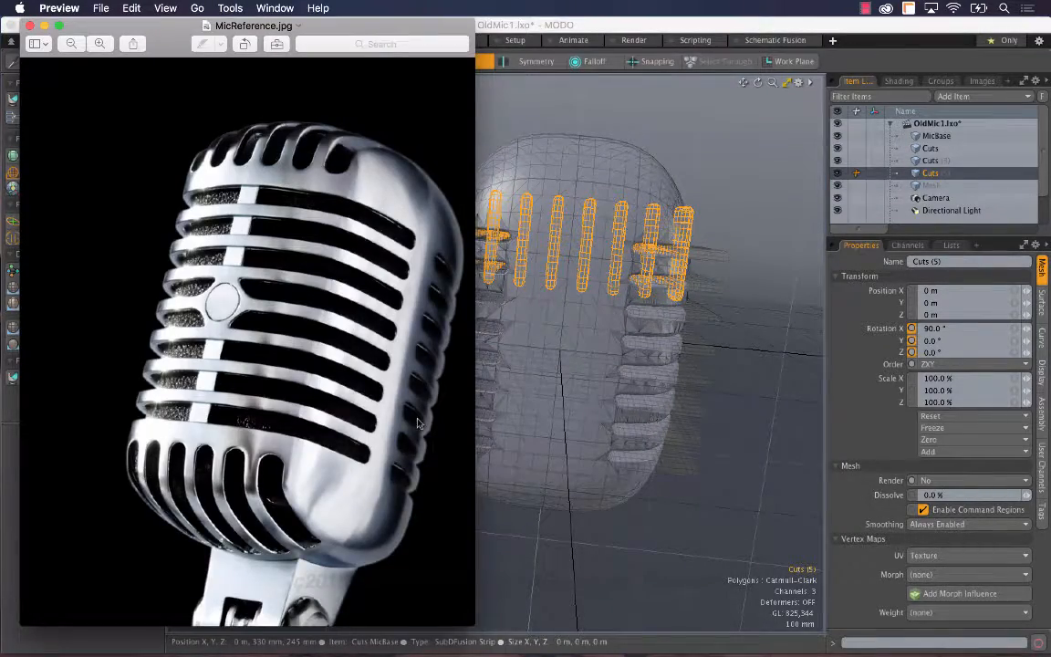
key(super+Tab)
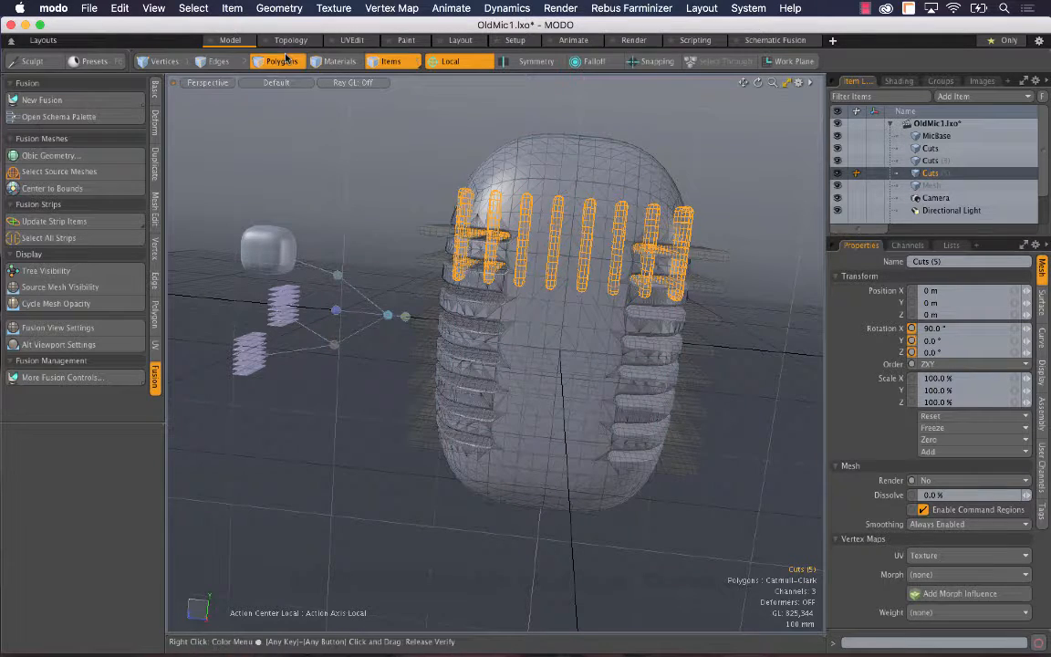
- Hide MicBase, the two other Cuts meshes and the TwoCubes fusion item to isolate the upright slabs
click(282, 62)
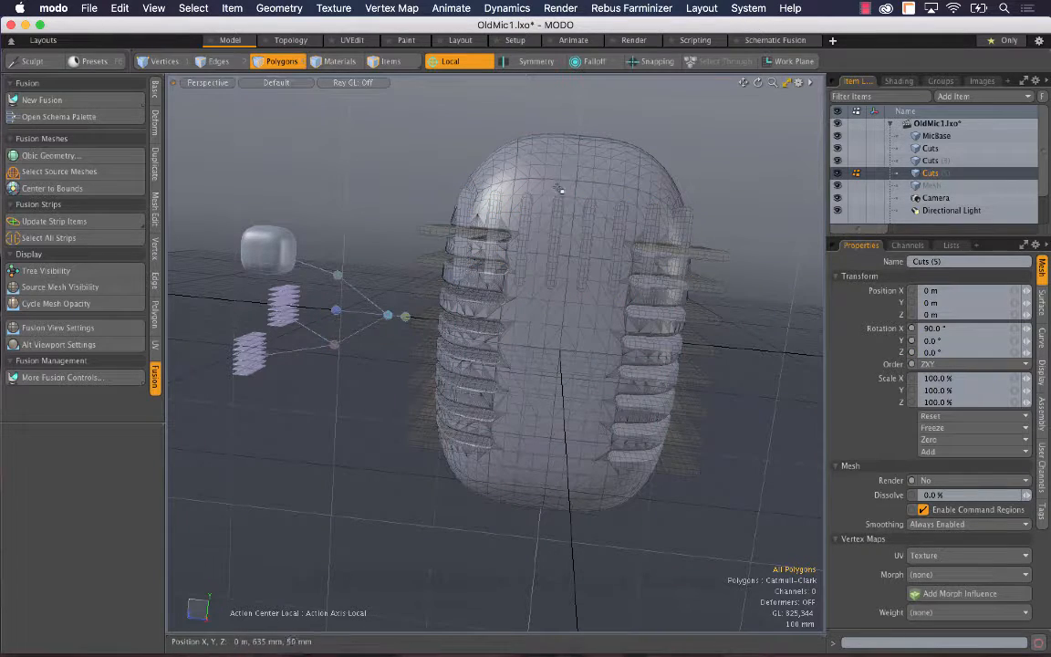
click(837, 136)
click(837, 148)
click(837, 160)
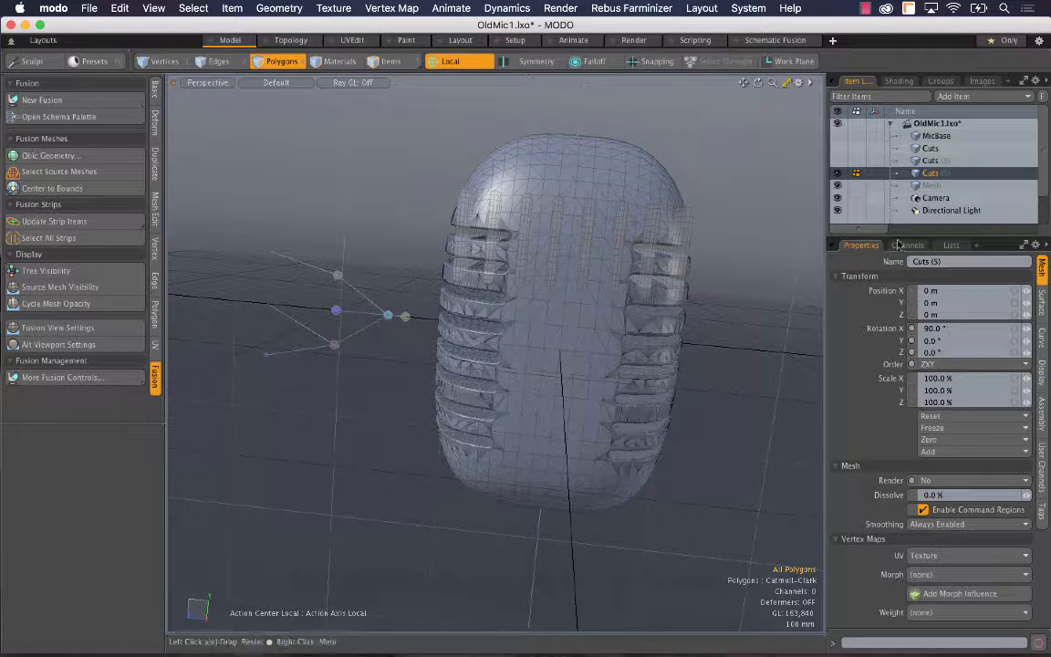
drag(901, 235, 902, 299)
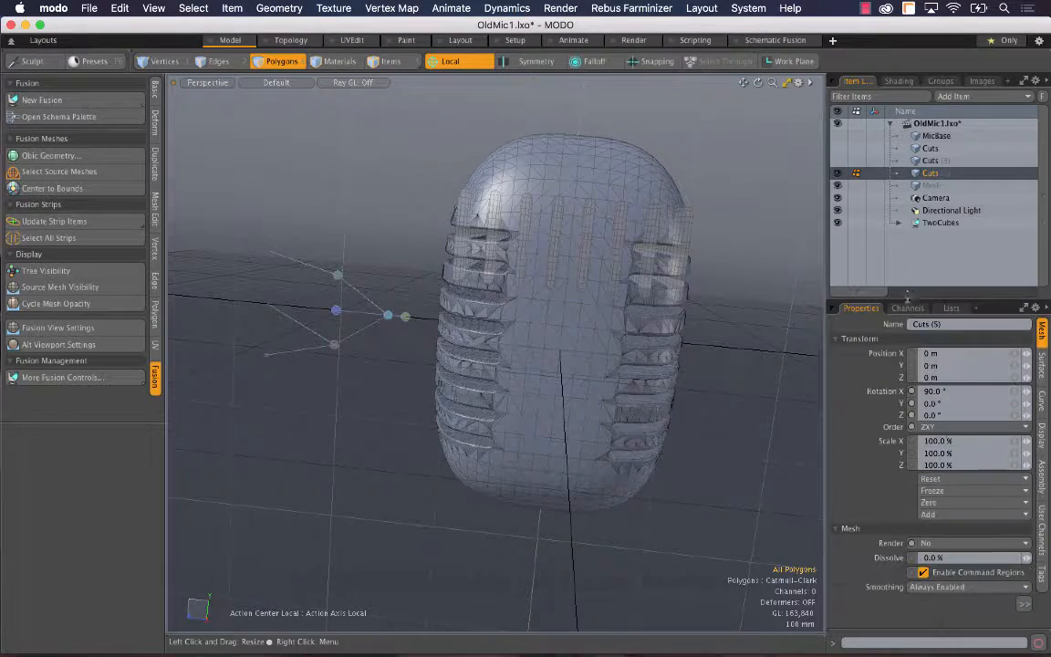
click(898, 224)
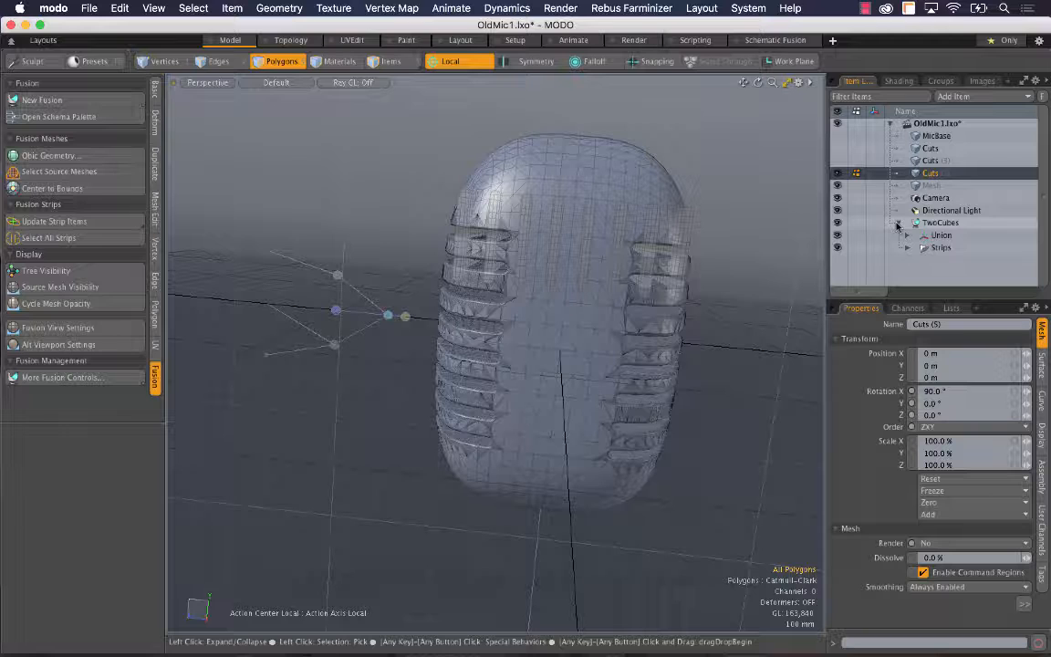
click(837, 224)
click(838, 224)
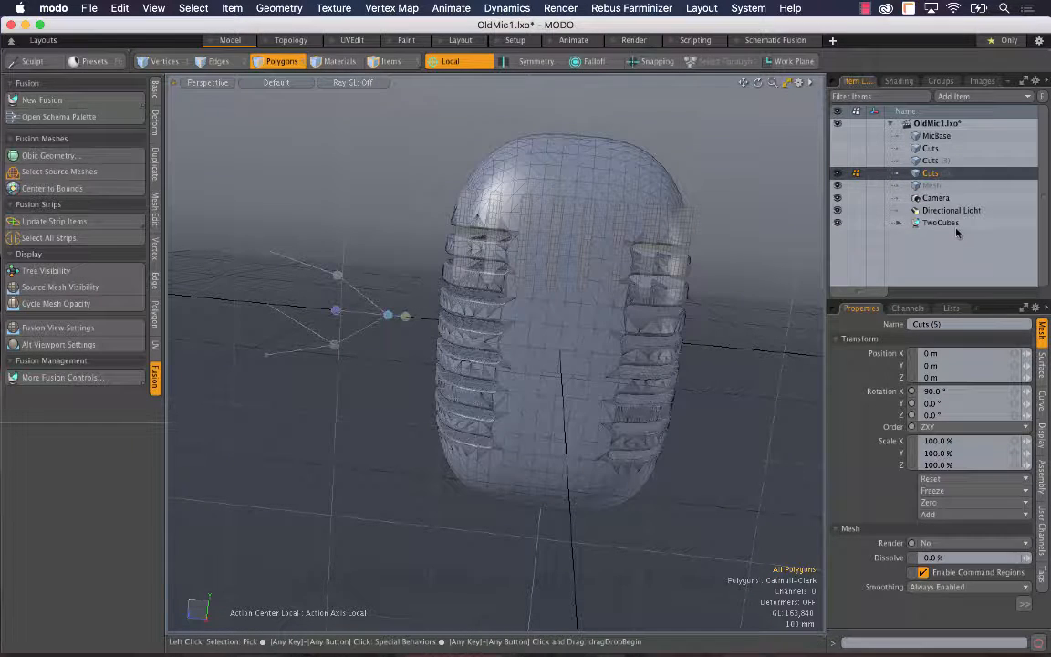
click(840, 225)
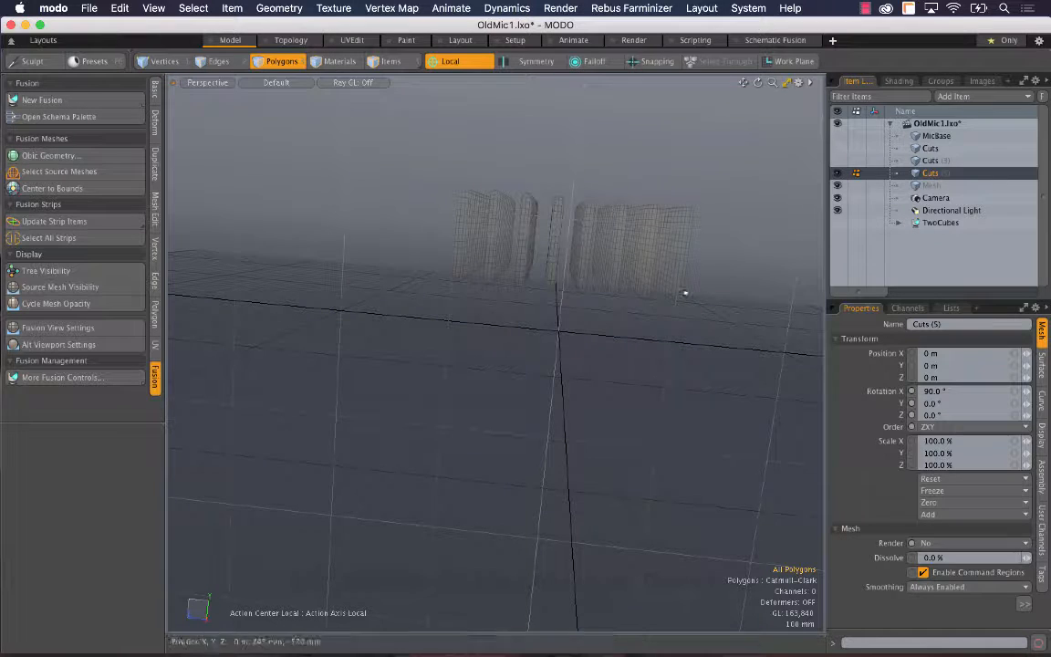
alt+drag(618, 236, 480, 218)
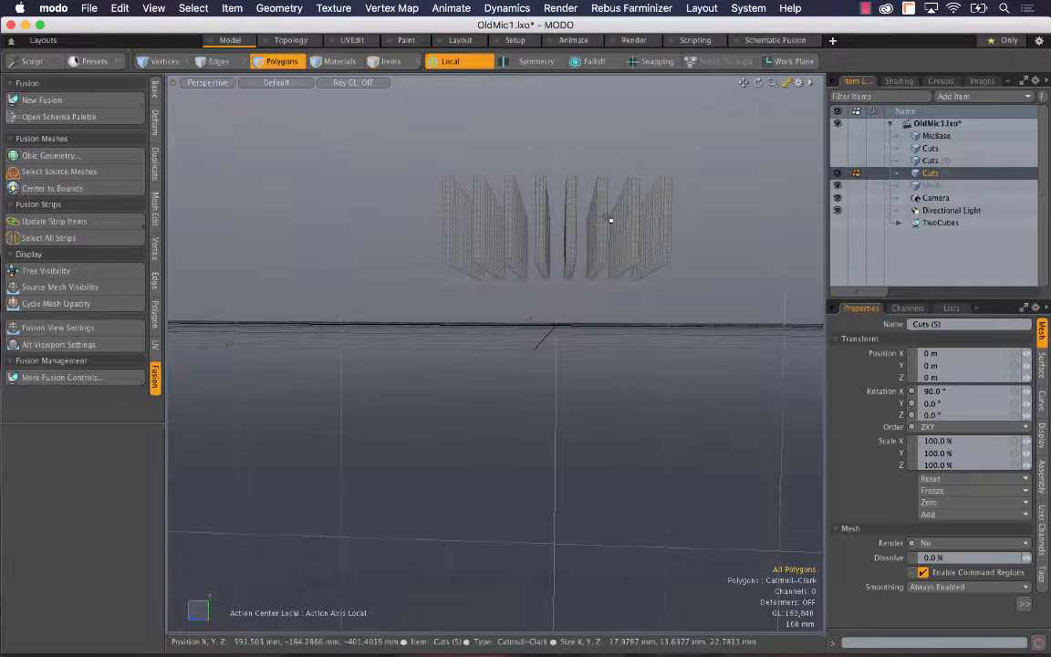
- Delete the two outermost slabs at one end of the upright Cuts copy and make MicBase visible again
click(398, 63)
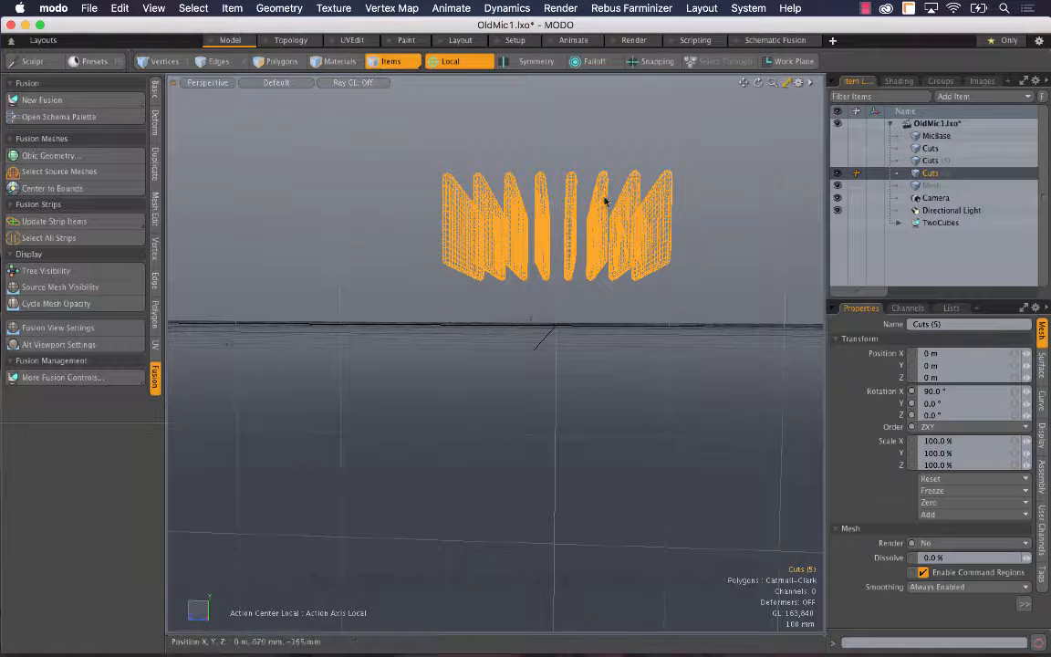
key(3)
double_click(674, 221)
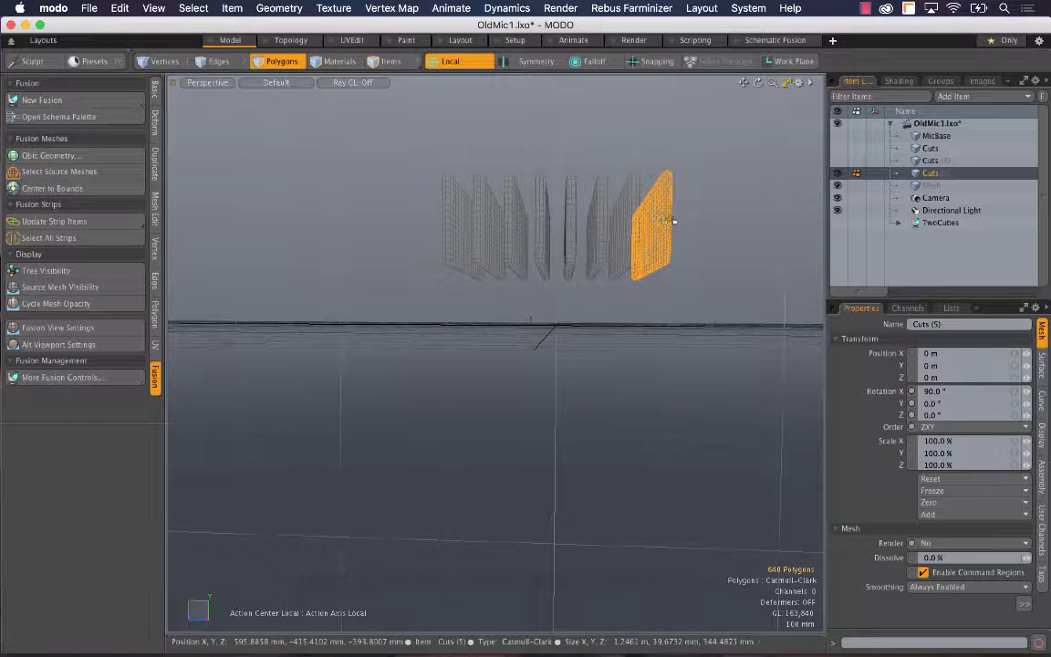
shift+double_click(629, 219)
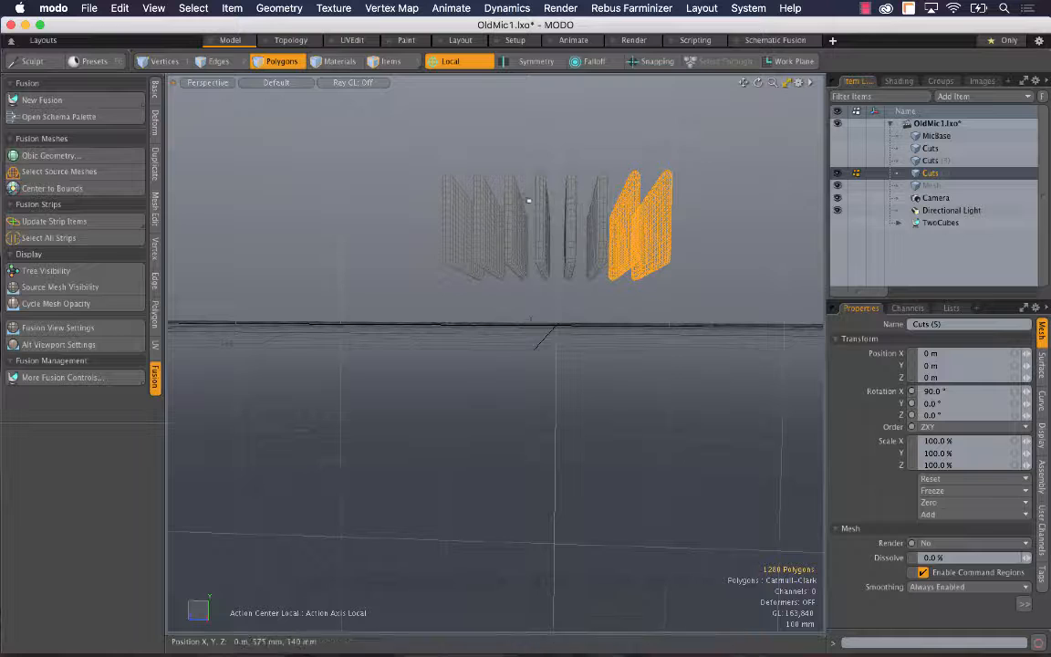
key(Delete)
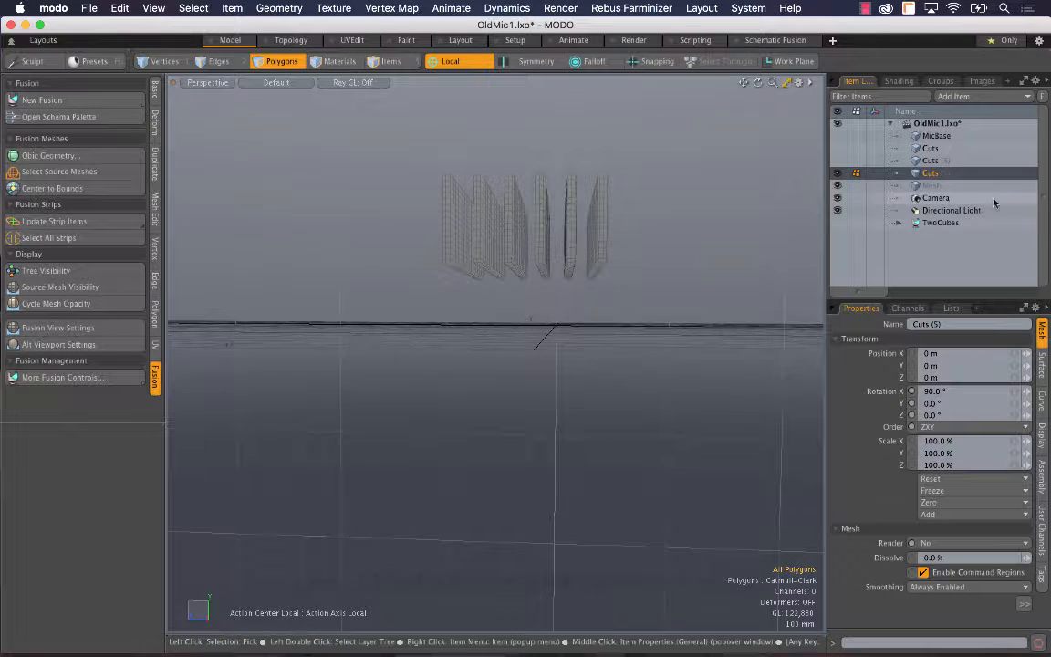
click(837, 135)
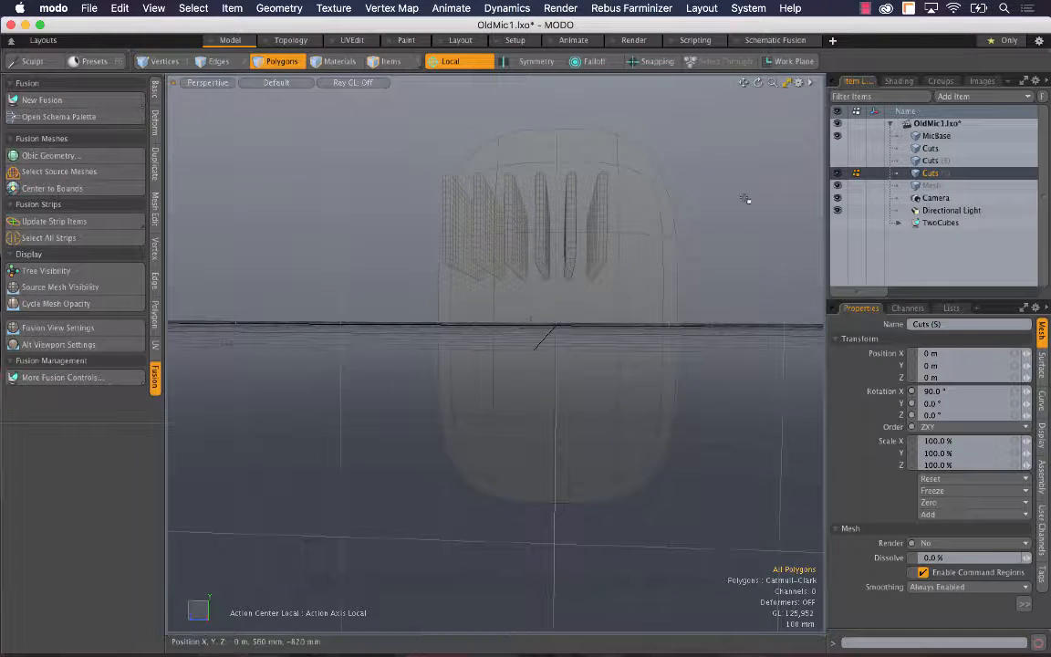
alt+drag(599, 202, 527, 383)
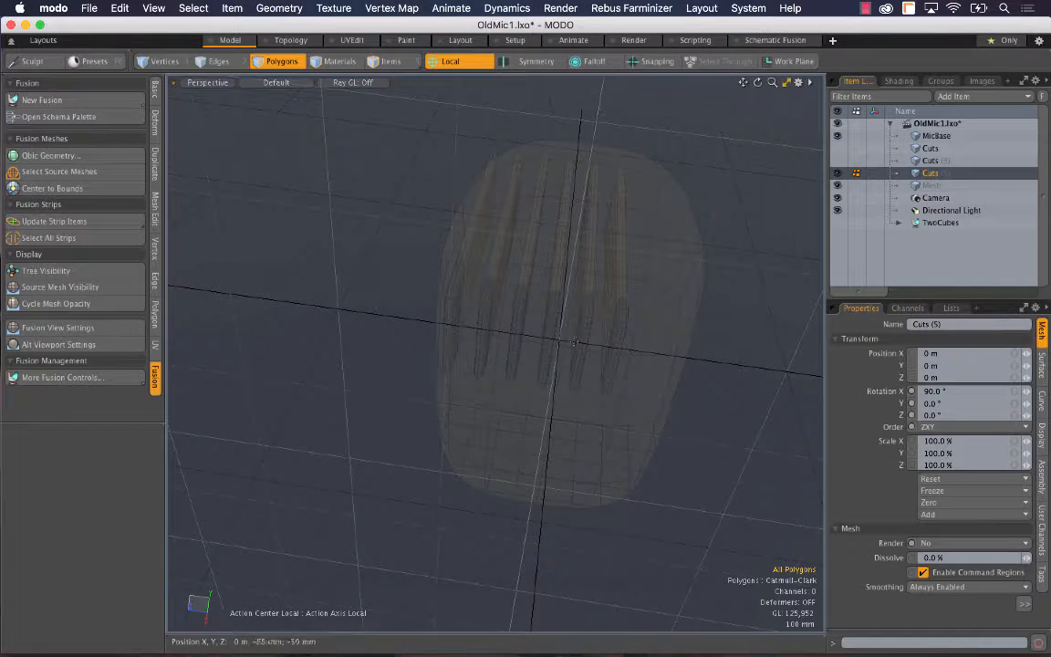
key(e)
drag(527, 288, 415, 274)
key(super+z)
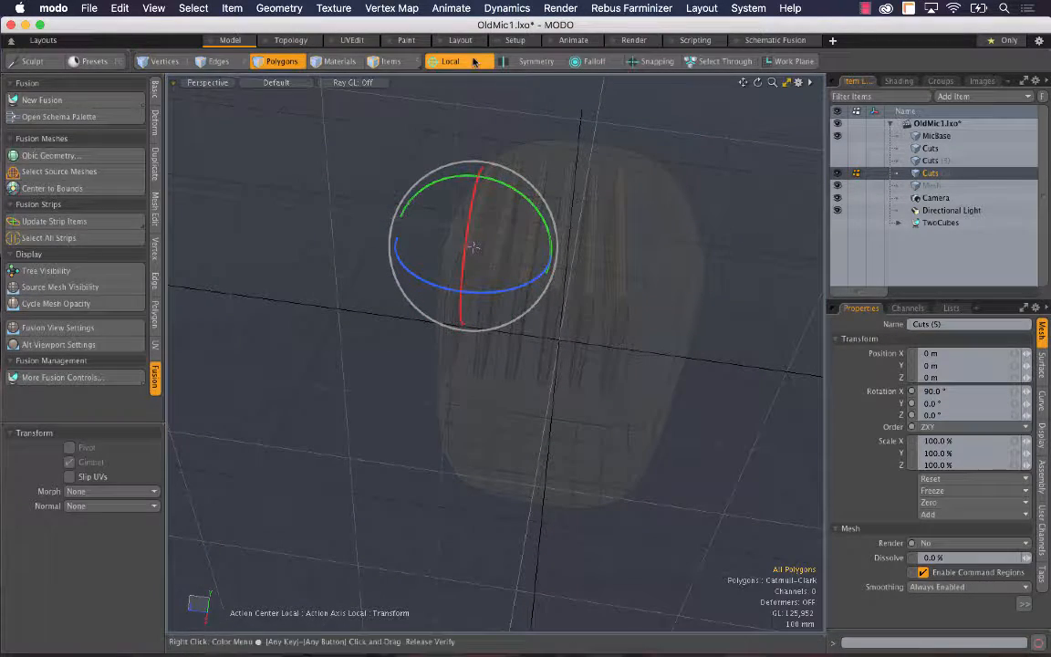
click(474, 61)
click(452, 8)
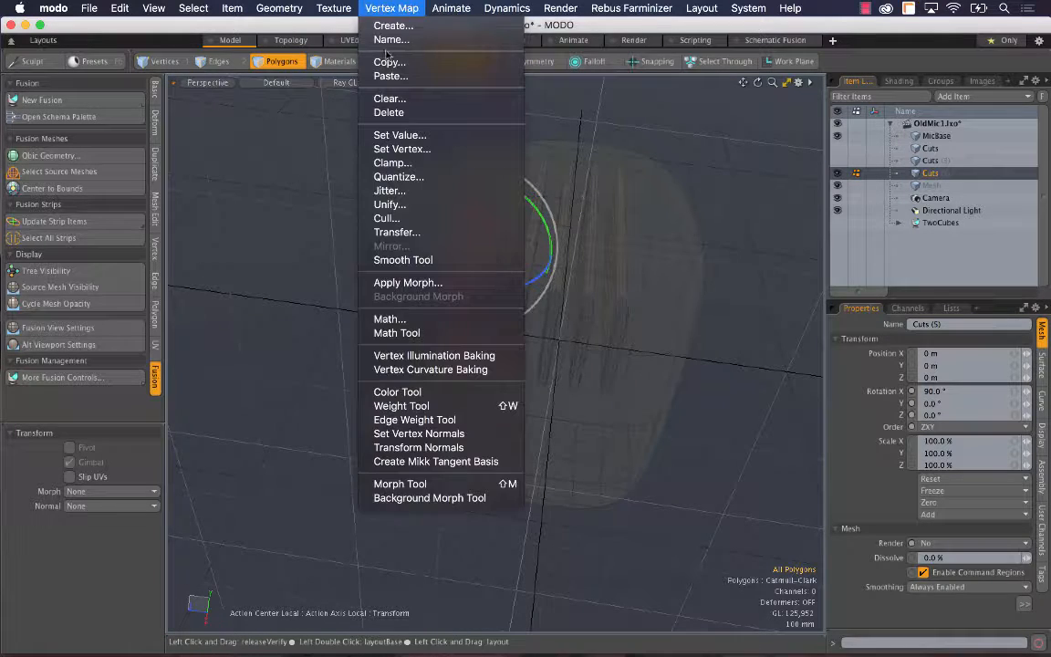
click(357, 99)
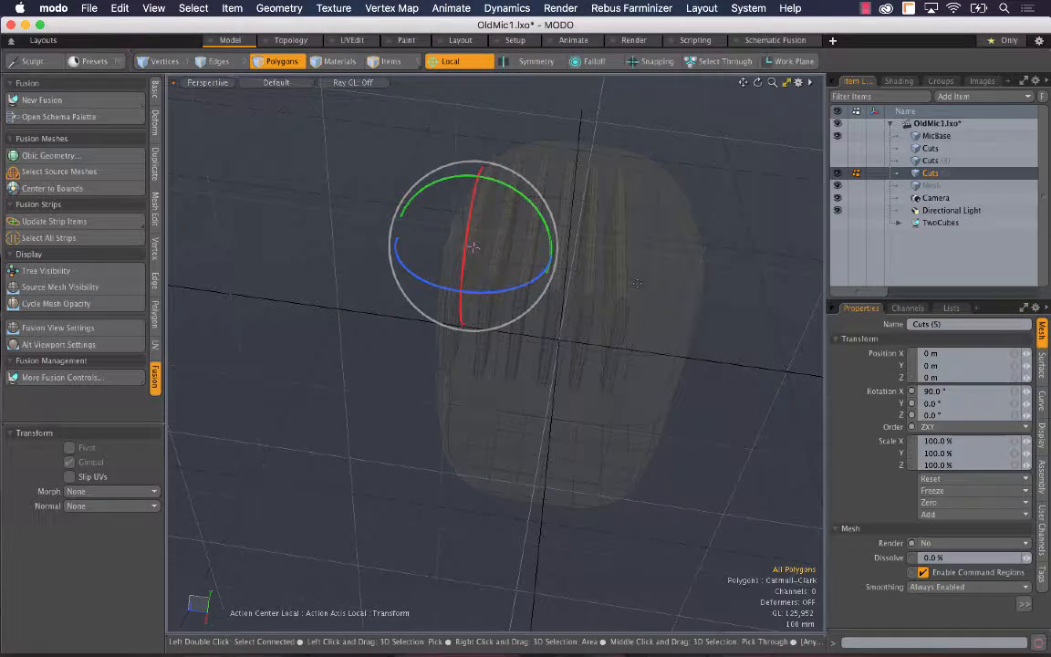
key(space)
- Rotate the upright Cuts copy as an item and set its Z rotation to 90°
click(391, 62)
key(e)
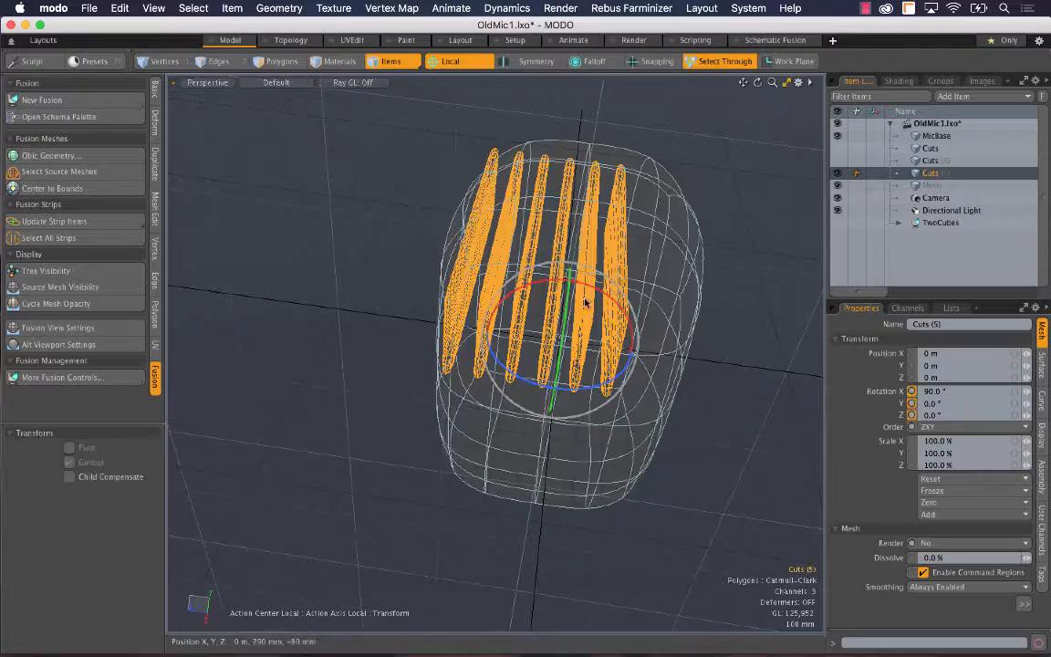
drag(606, 387, 534, 403)
text(90)
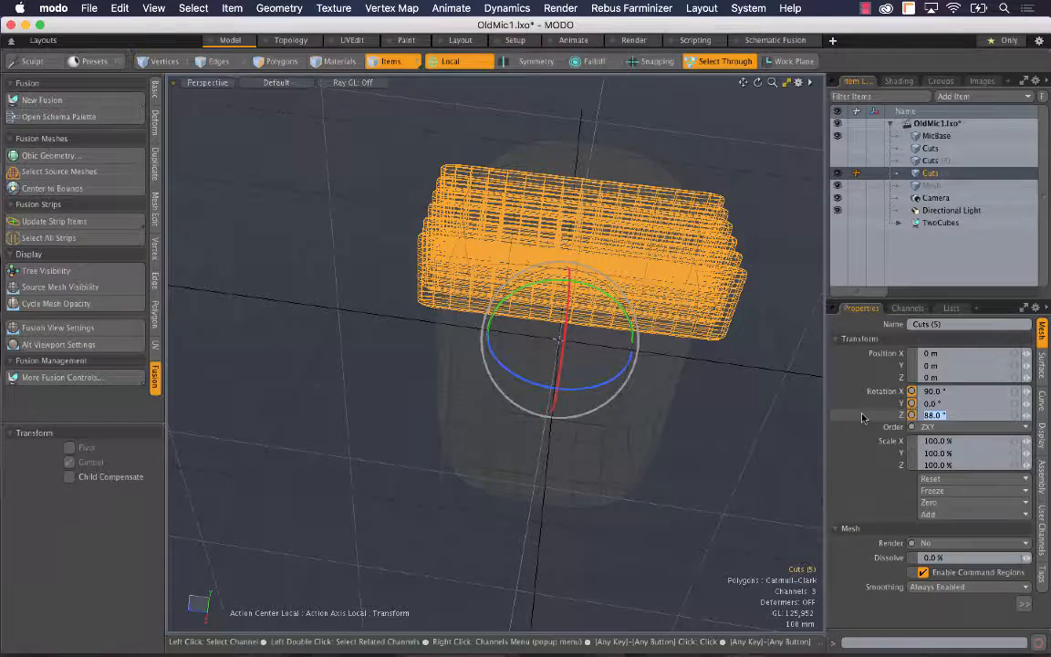
key(Return)
key(space)
- Scale the rotated Cuts copy to 47.5% in X and move it to a Z position of 485 mm
key(r)
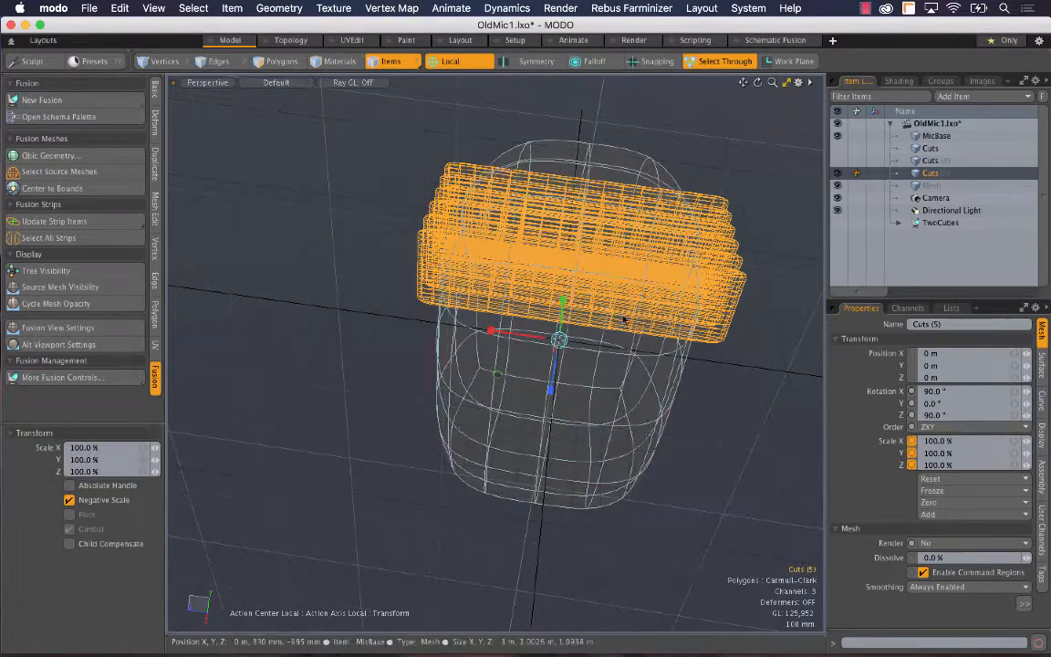
drag(492, 331, 392, 318)
key(w)
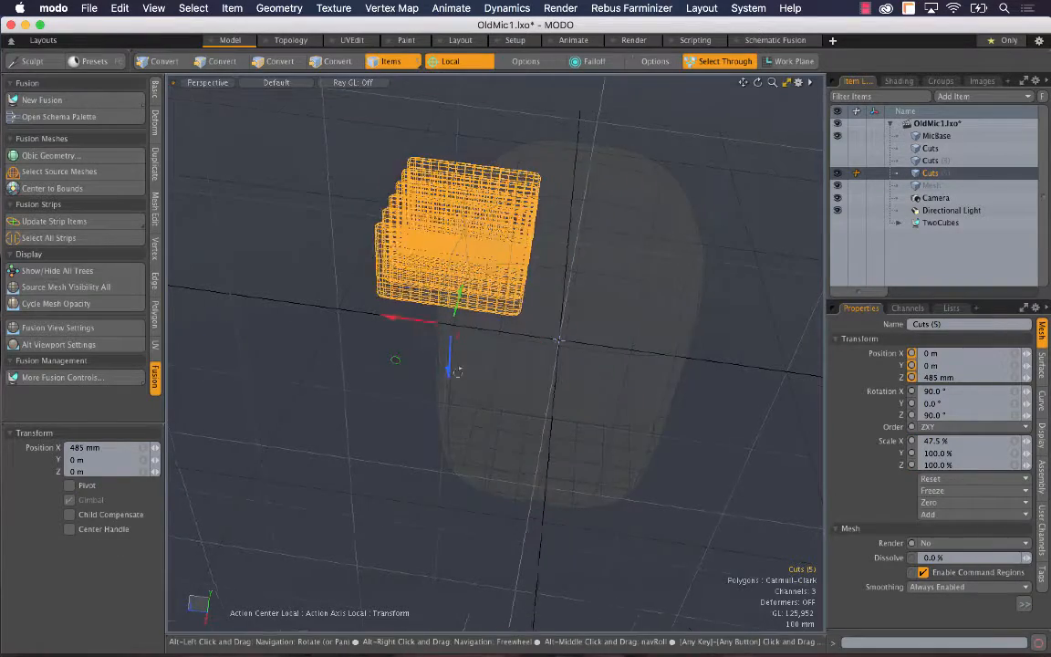
- Make the two other Cuts meshes and the TwoCubes fusion item visible again
alt+drag(458, 370, 641, 270)
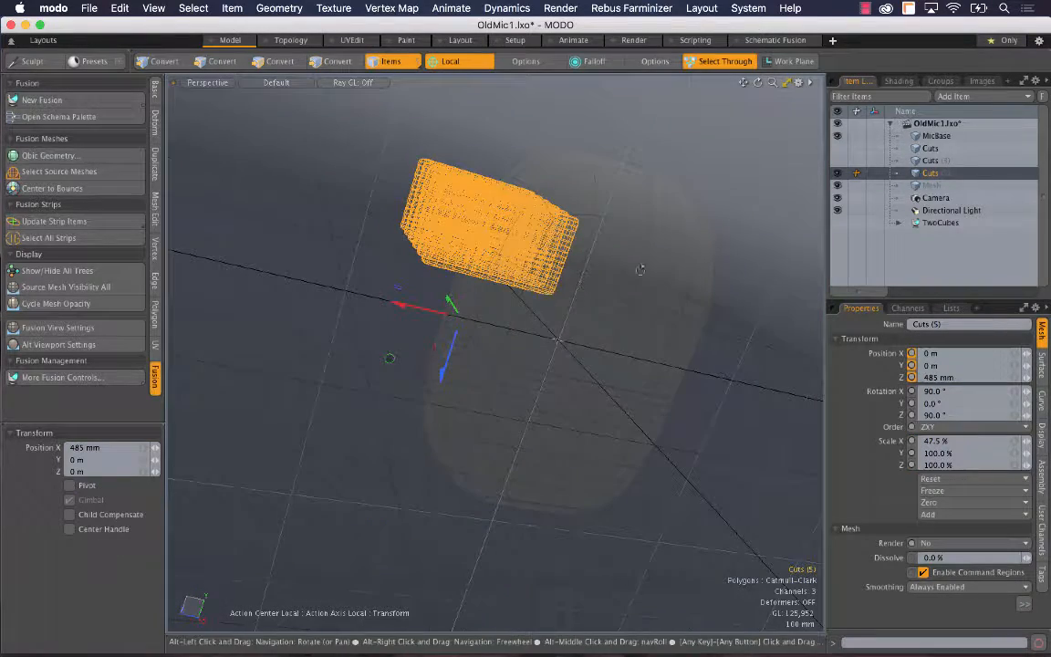
click(837, 149)
click(838, 161)
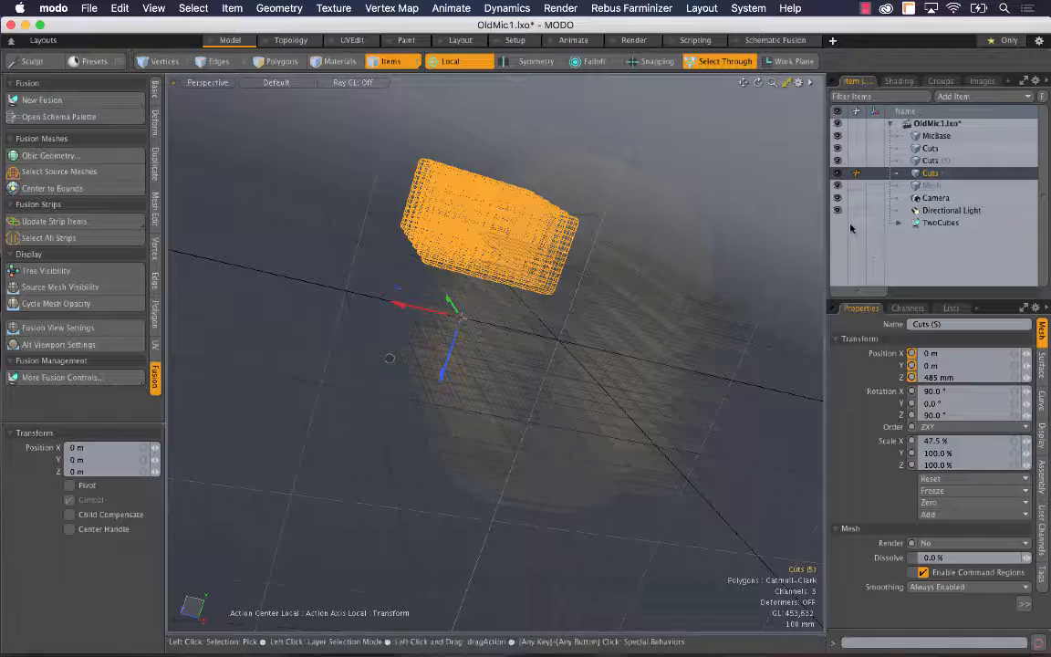
click(837, 222)
alt+drag(524, 339, 486, 394)
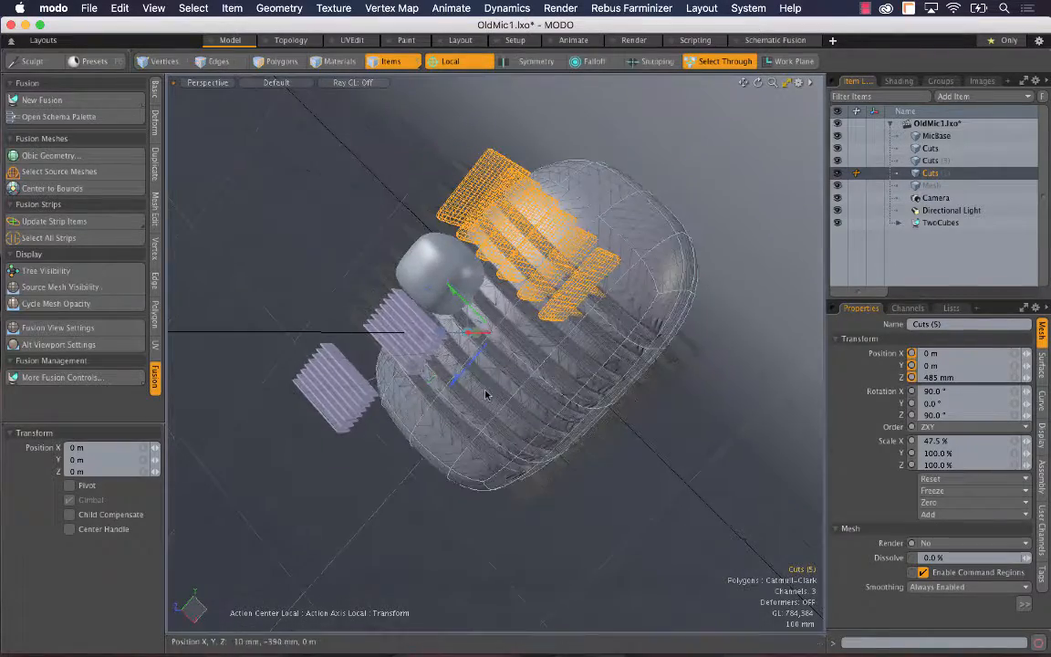
- In the Front view, clear the Local action center and raise the upright slabs to a Y position of 400 mm
key(ctrl+space)
click(530, 421)
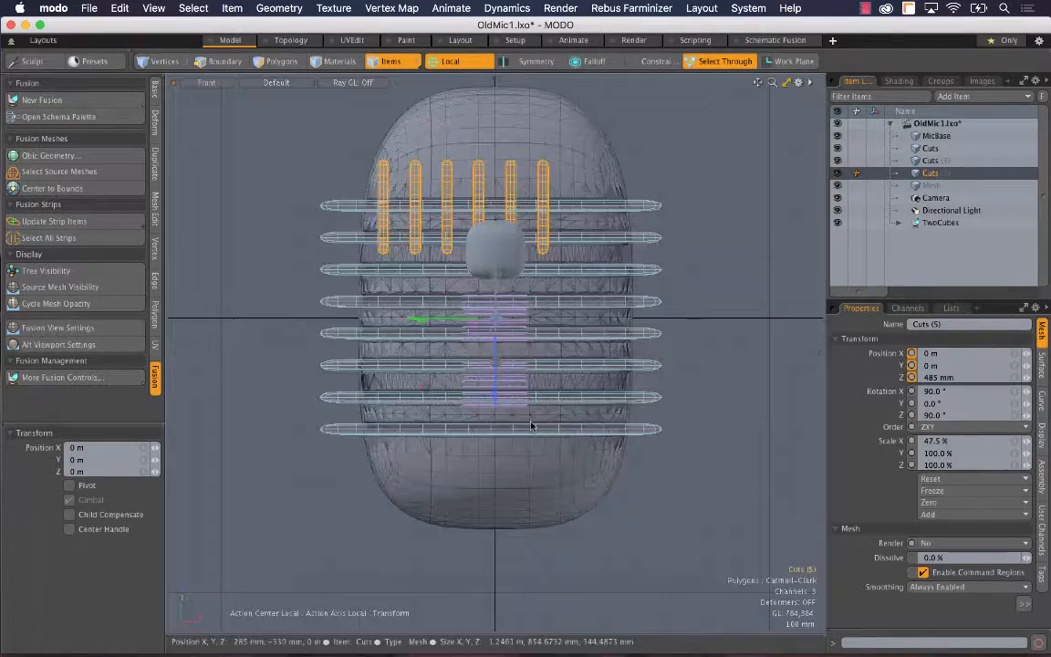
key(w)
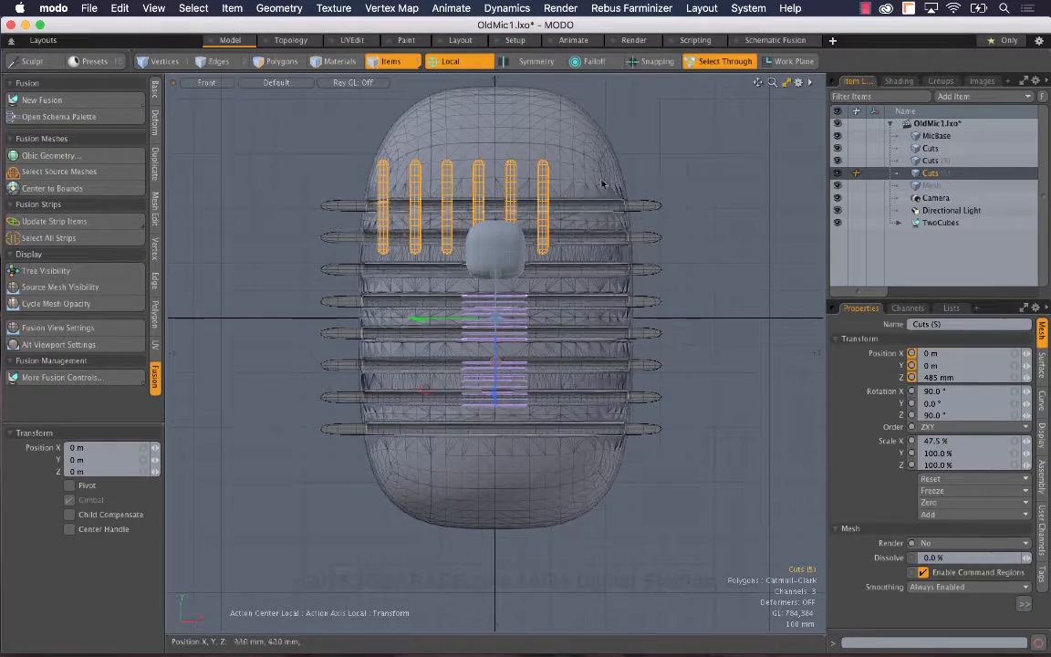
drag(759, 83, 722, 168)
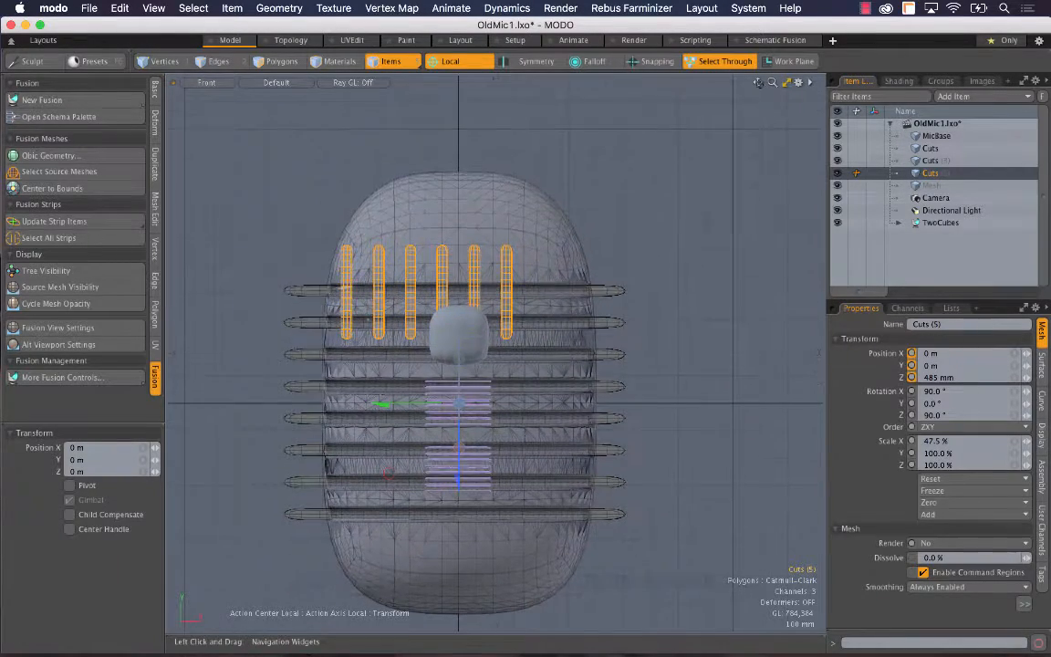
click(433, 64)
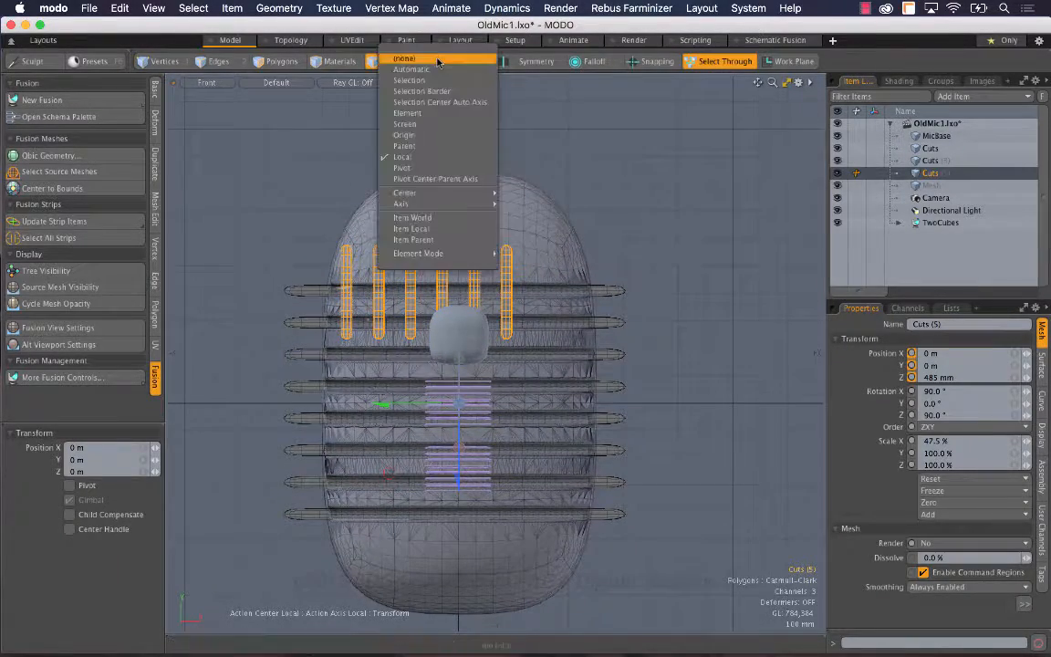
click(439, 61)
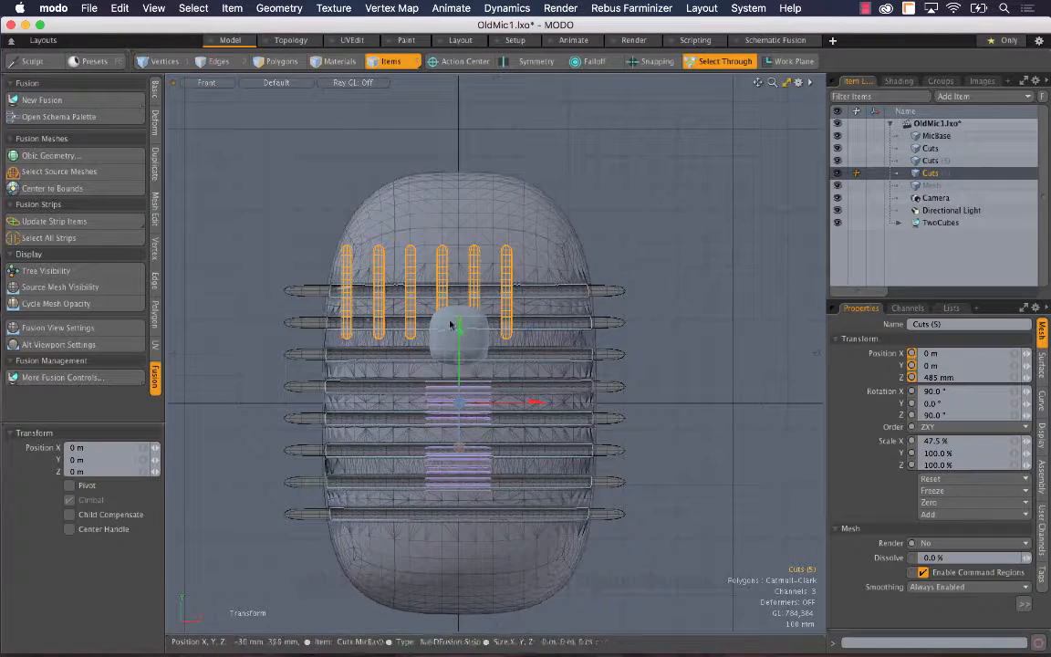
drag(460, 333, 460, 223)
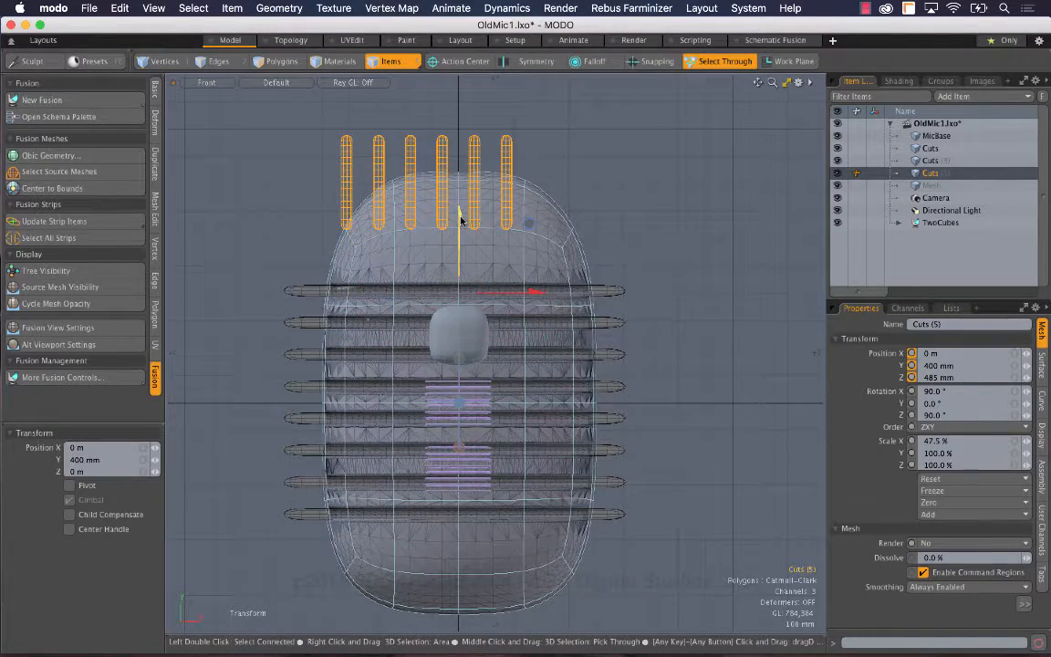
- Compare the slab layout with MicReference.jpg and shift the upright slabs to an X position of 120 mm
key(super+Tab)
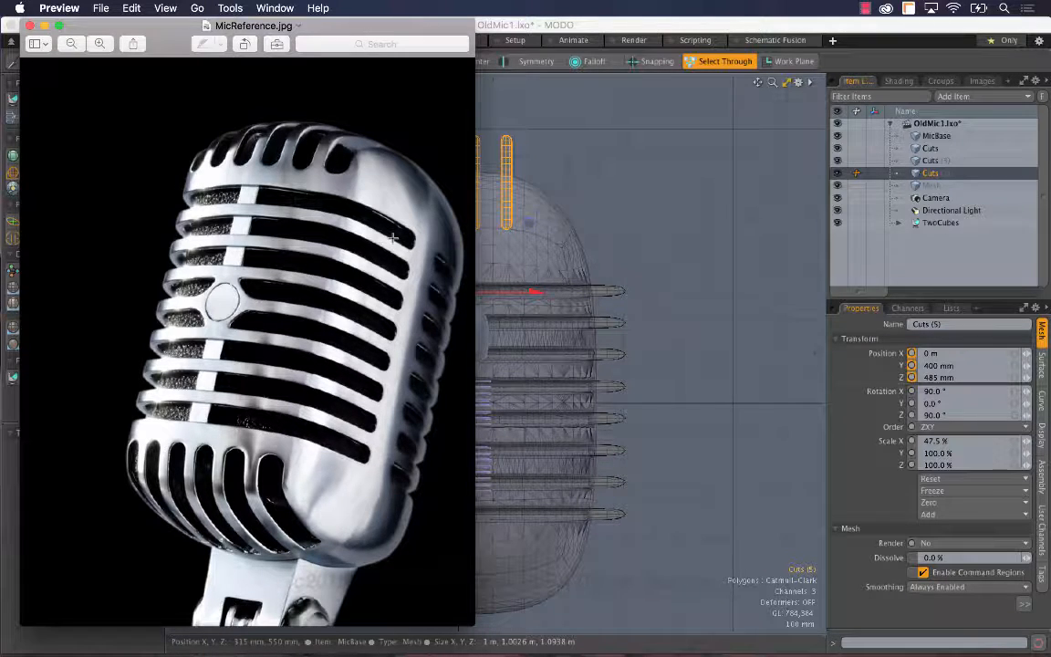
key(super+Tab)
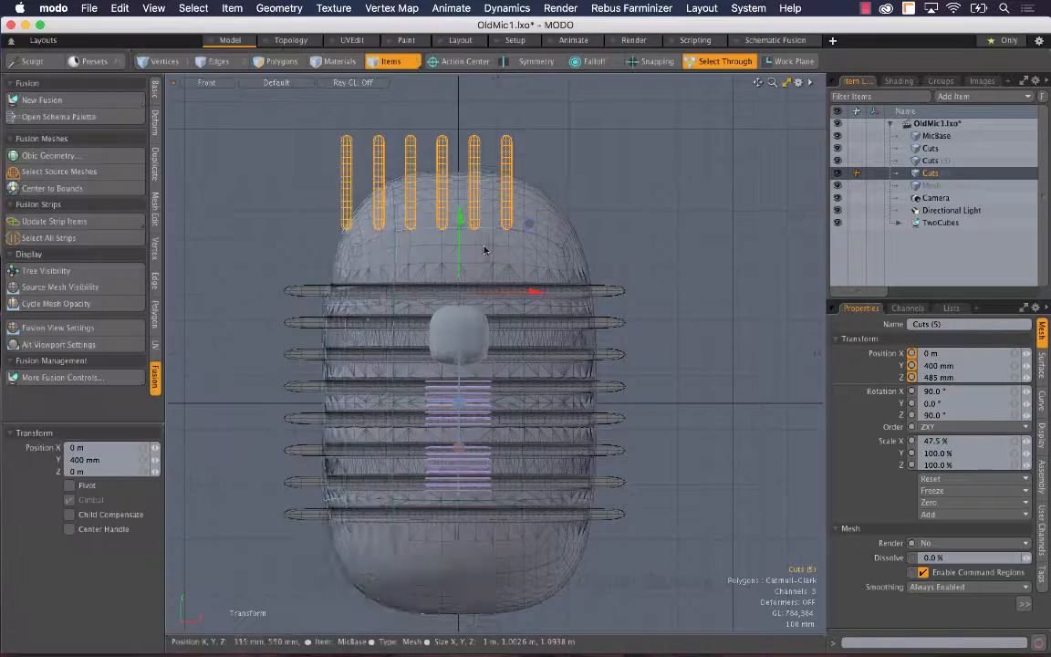
drag(536, 292, 553, 292)
key(super+Tab)
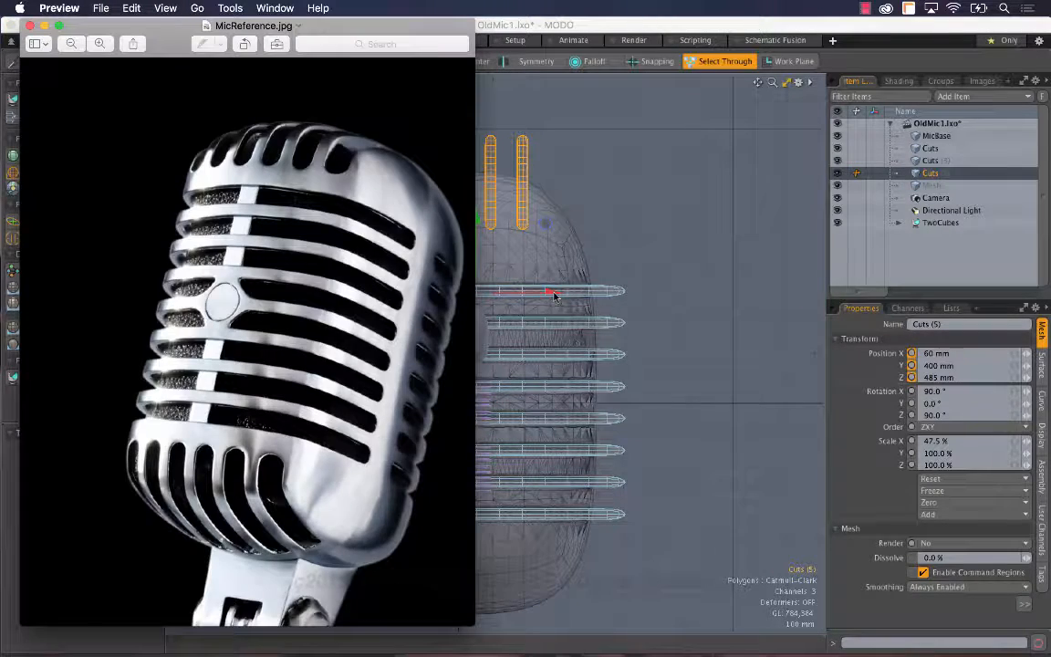
key(super+Tab)
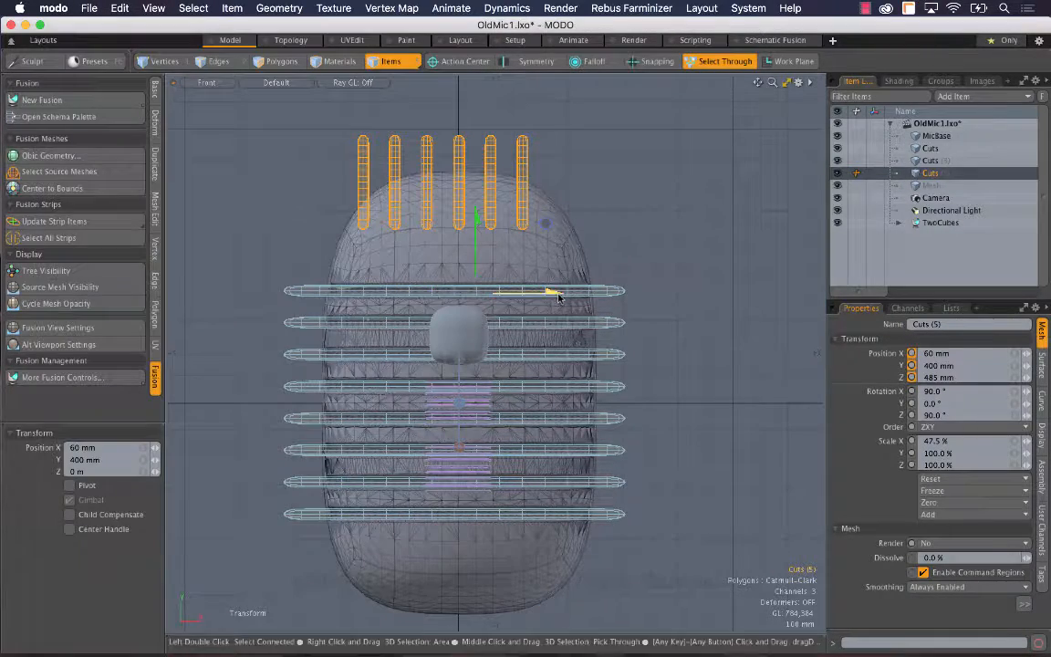
drag(553, 292, 571, 292)
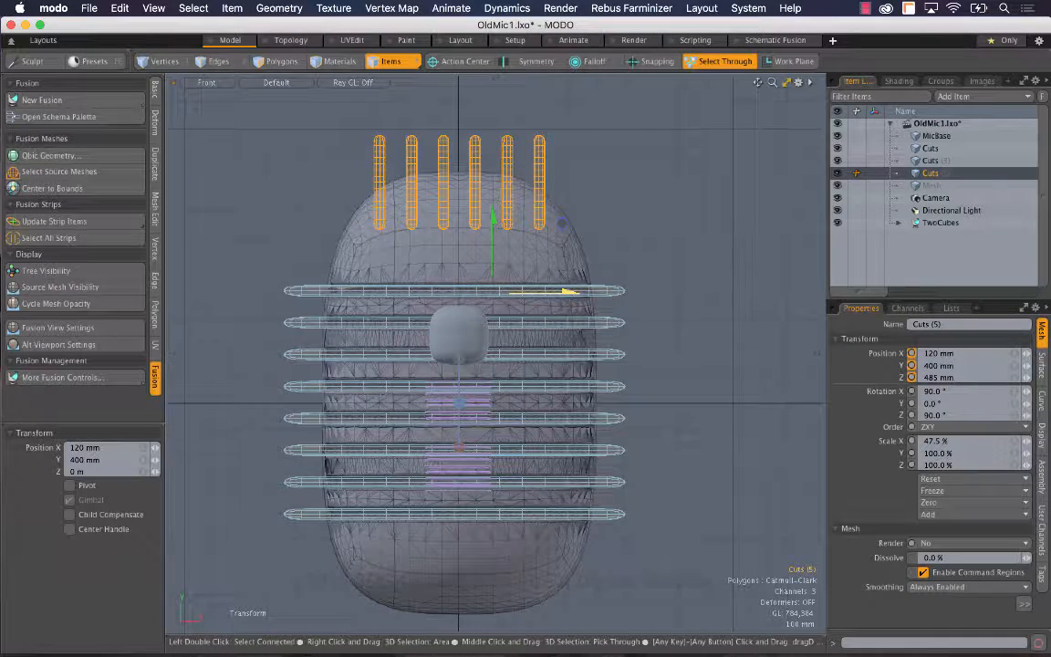
- Select all polygons of the six upright slabs and scale them uniformly to 187% with the Local action center
click(276, 61)
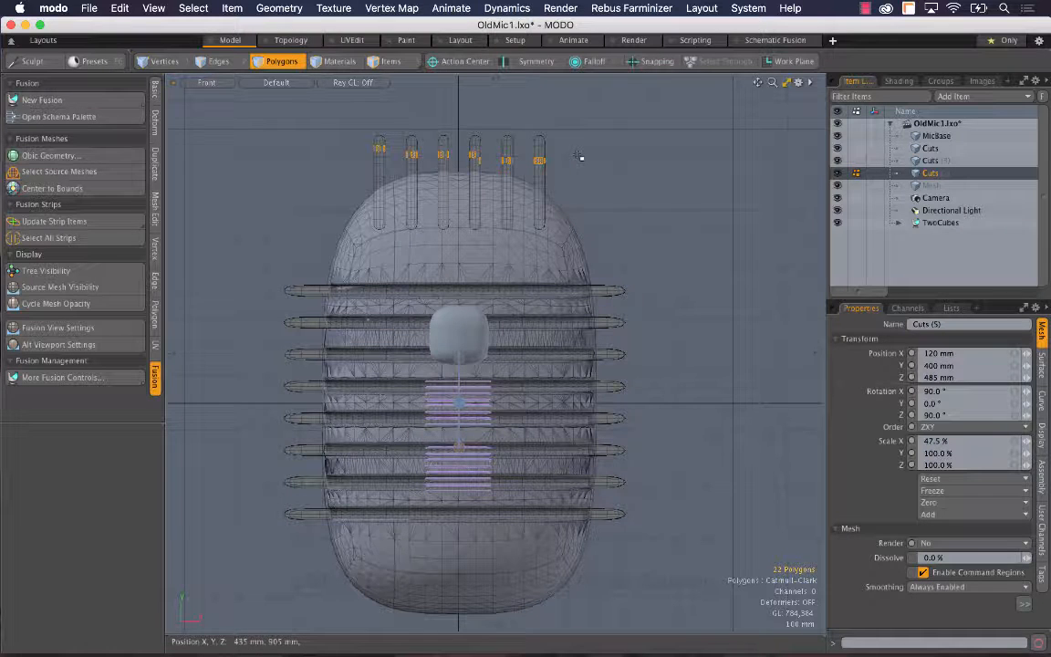
key(bracketright)
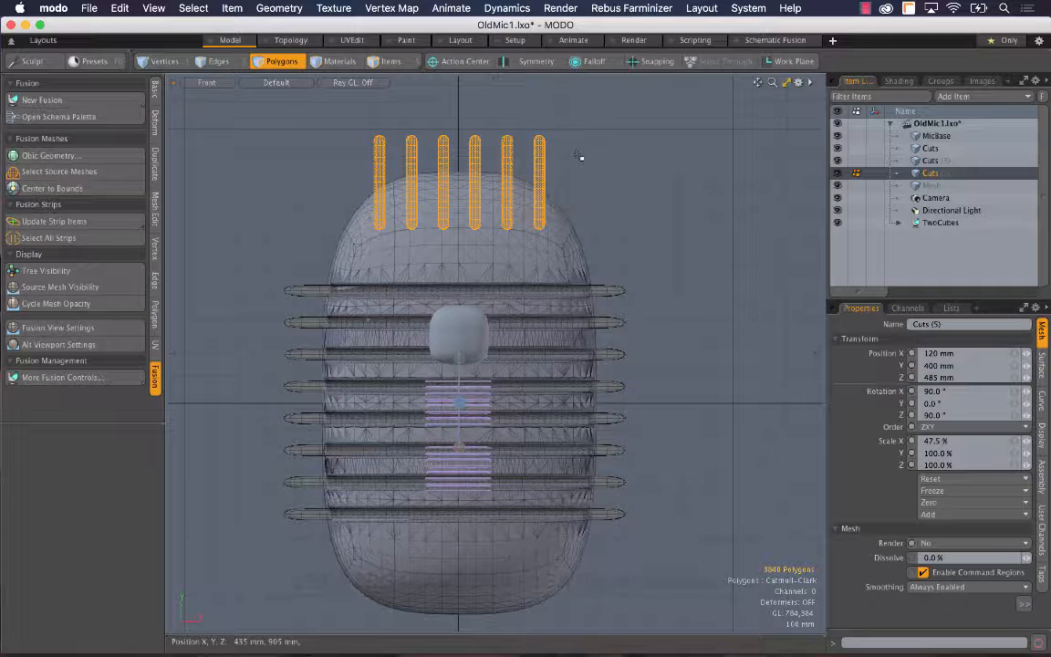
key(r)
click(436, 62)
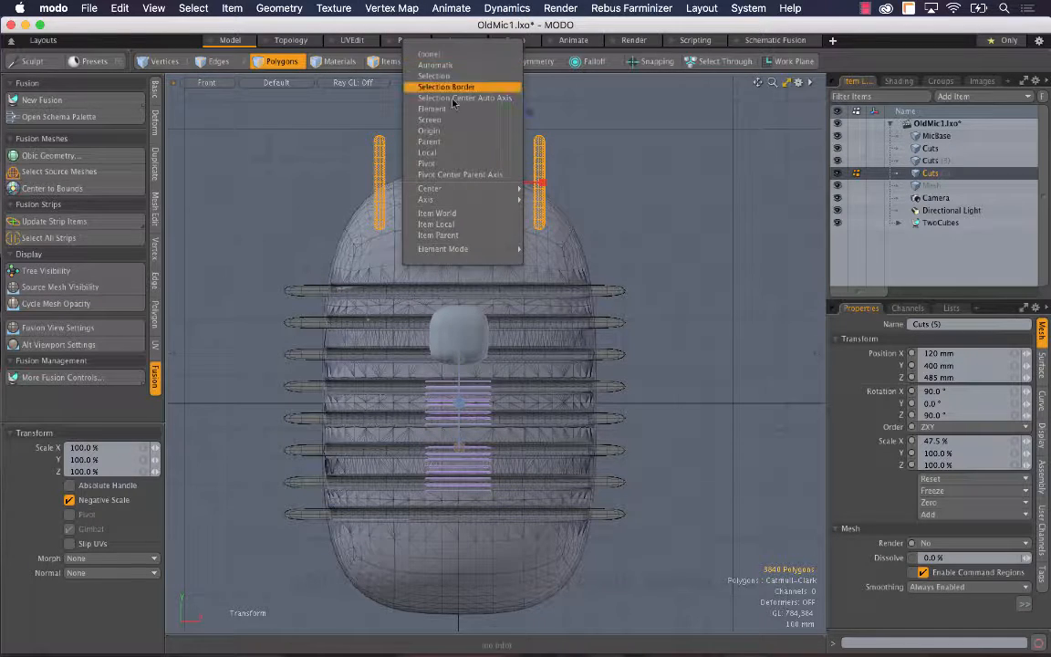
click(427, 153)
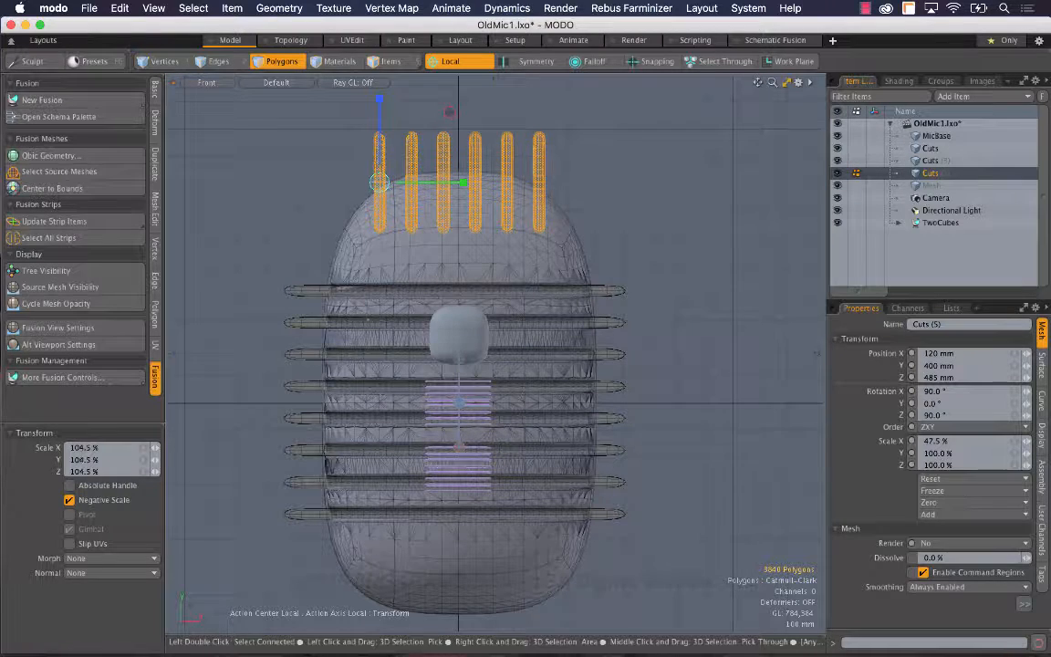
drag(385, 183, 503, 182)
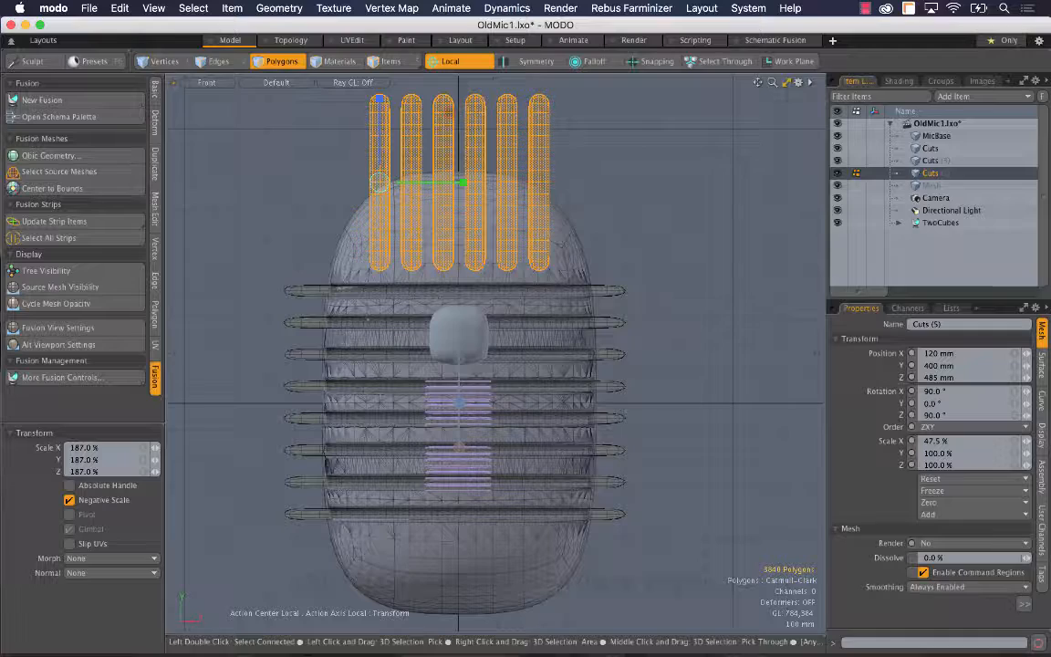
- Raise the enlarged slabs 105 mm along their local Z axis and push them farther outward from the body in the Perspective view
key(q)
key(w)
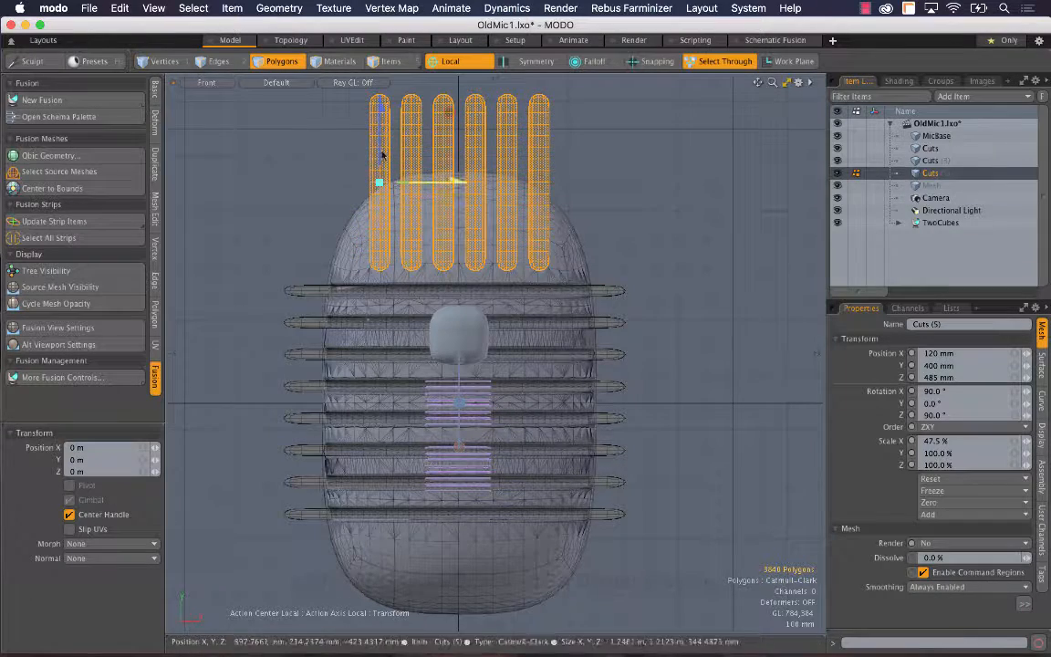
drag(381, 105, 382, 66)
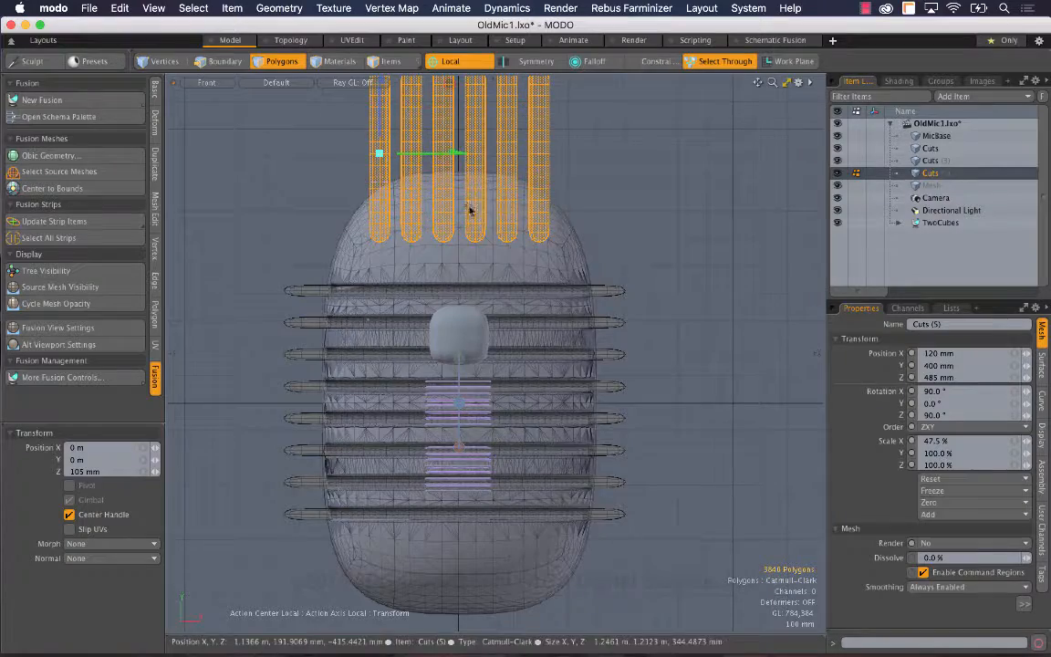
key(ctrl+space)
click(517, 184)
alt+drag(517, 185, 374, 105)
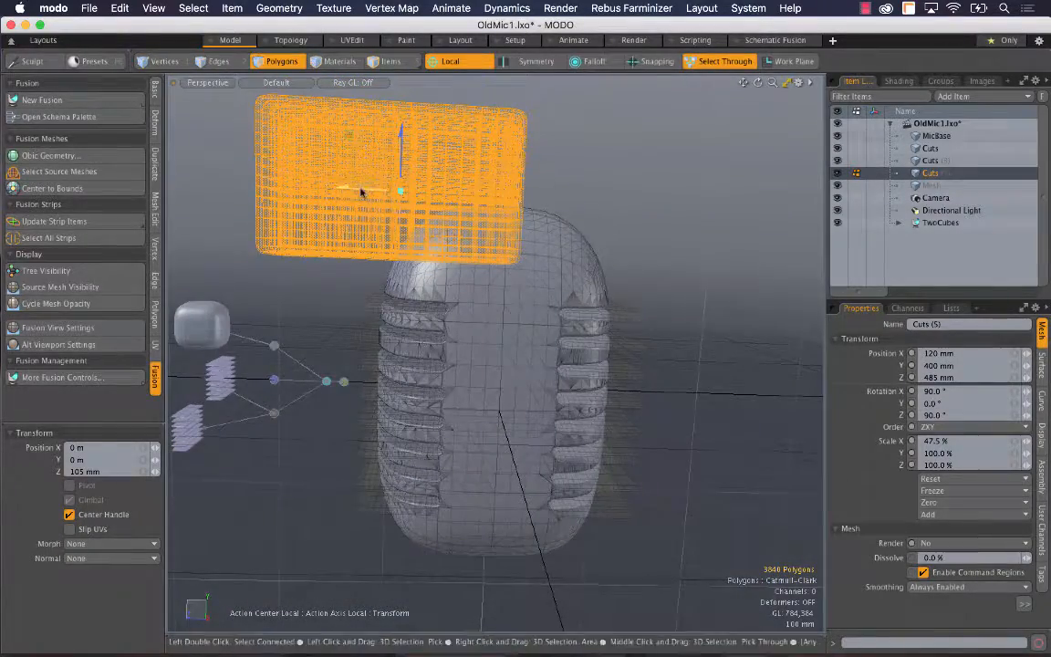
drag(351, 190, 315, 188)
key(space)
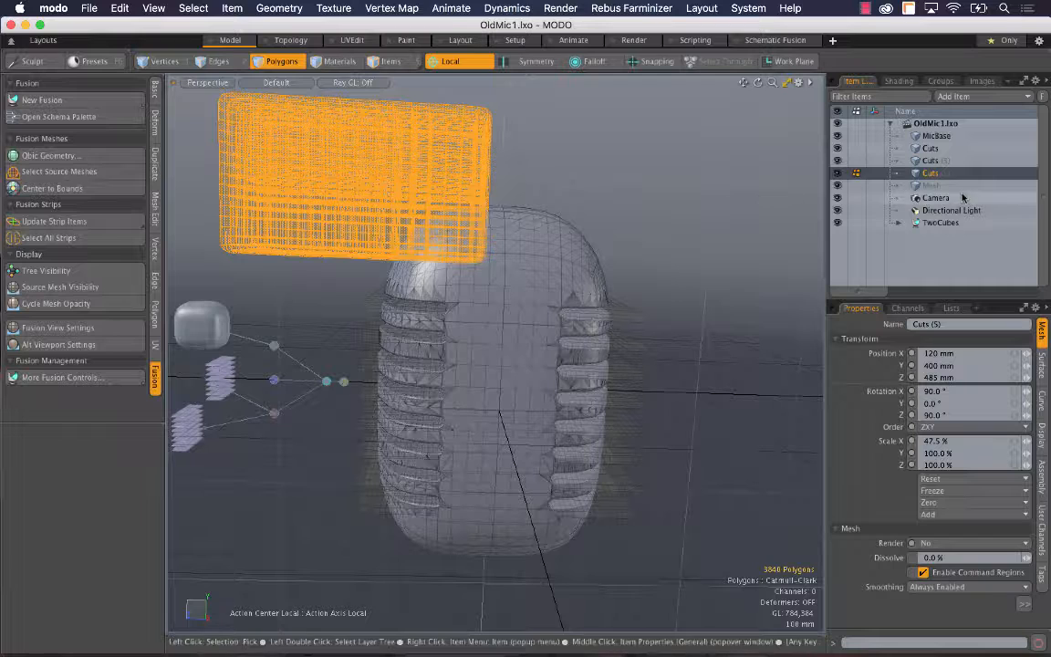
- Rename the upright slab mesh TopCuts and add it to the Fusion tree node that holds the other Cuts meshes
double_click(929, 172)
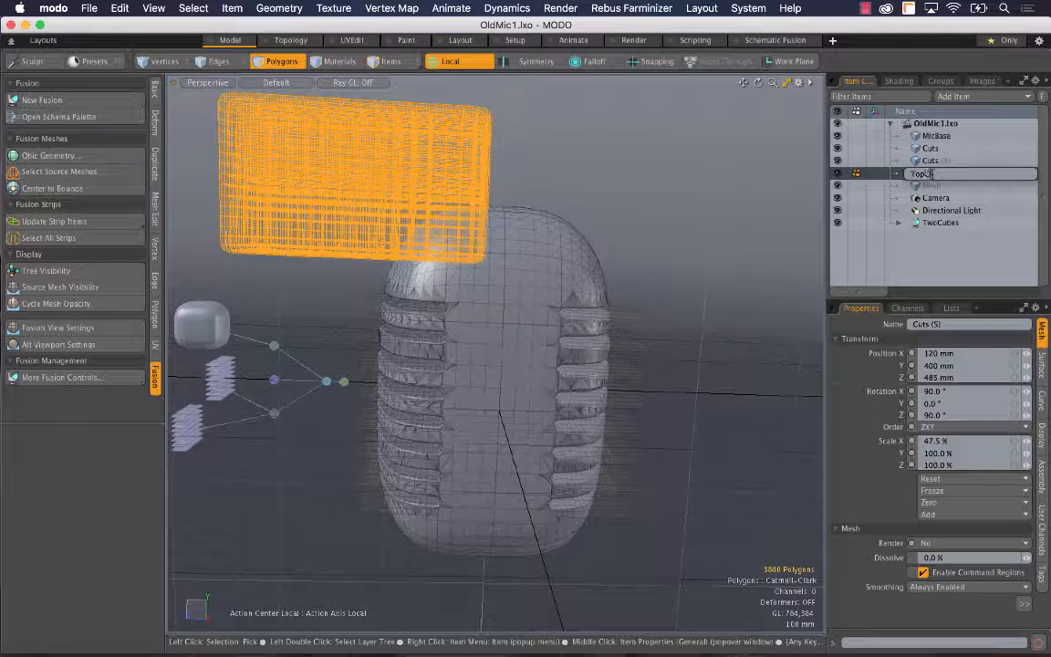
text(TopCuts)
key(Return)
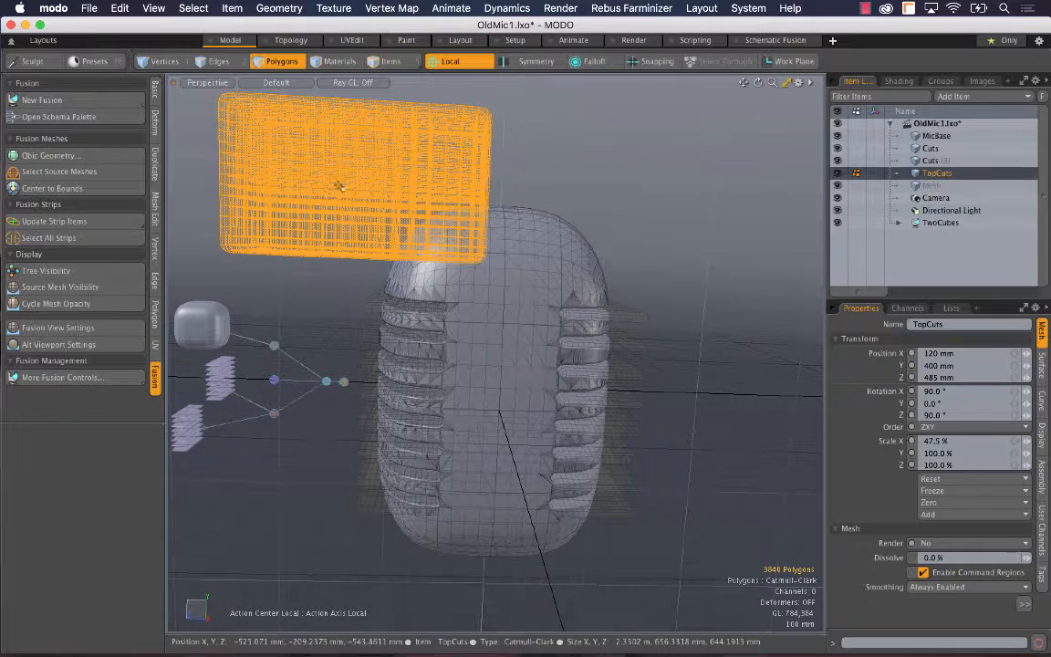
click(385, 61)
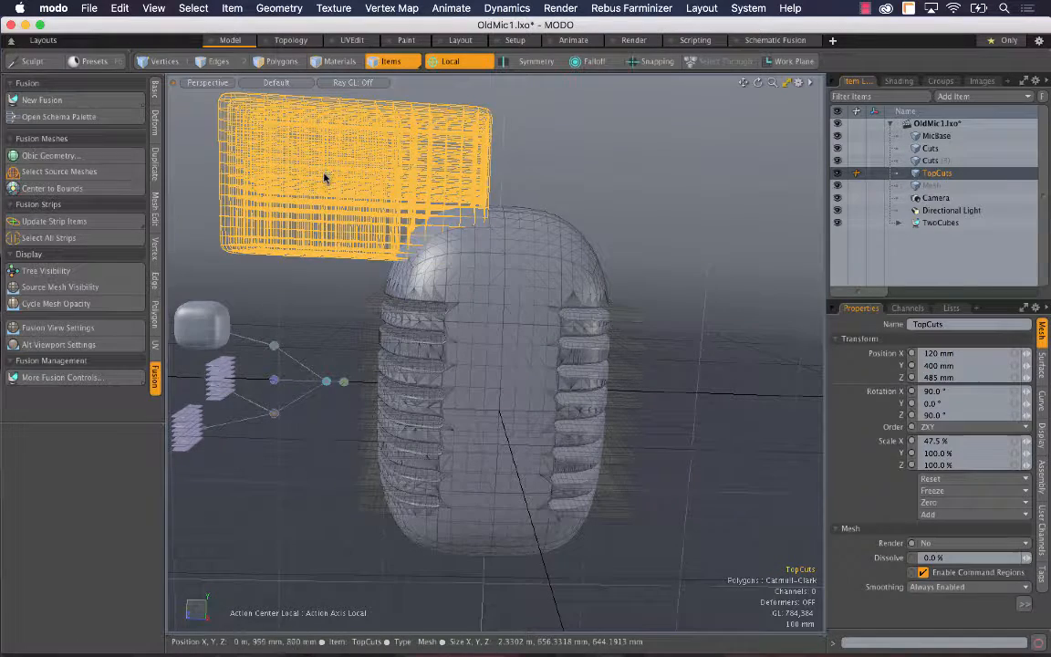
click(276, 420)
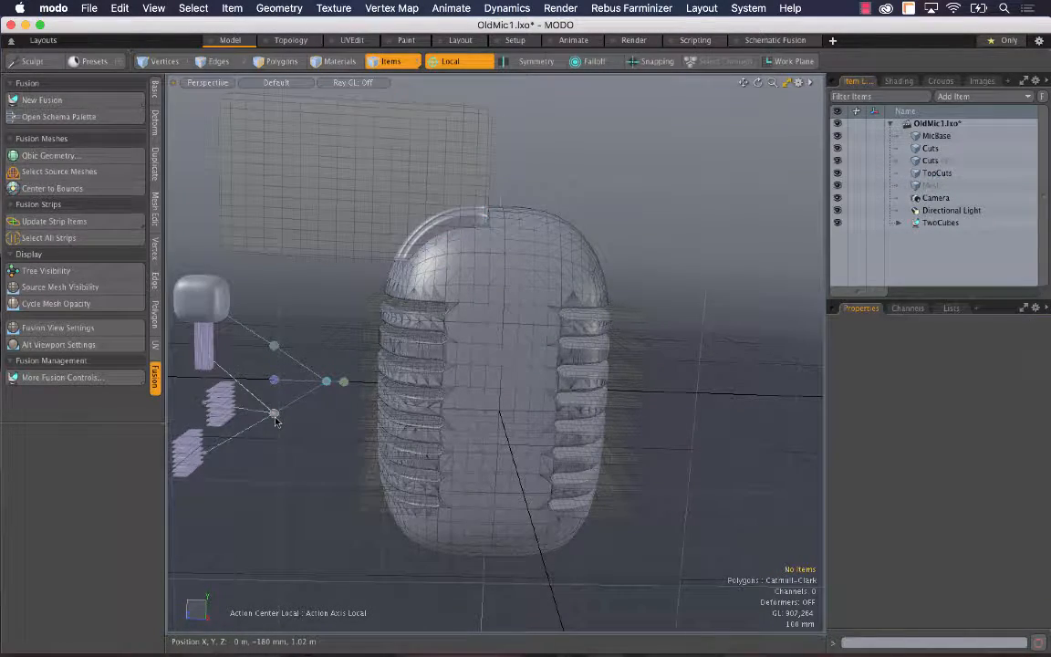
- Compare the top slots with MicReference.jpg and duplicate the TopCuts mesh item
alt+drag(276, 422, 517, 275)
key(super+Tab)
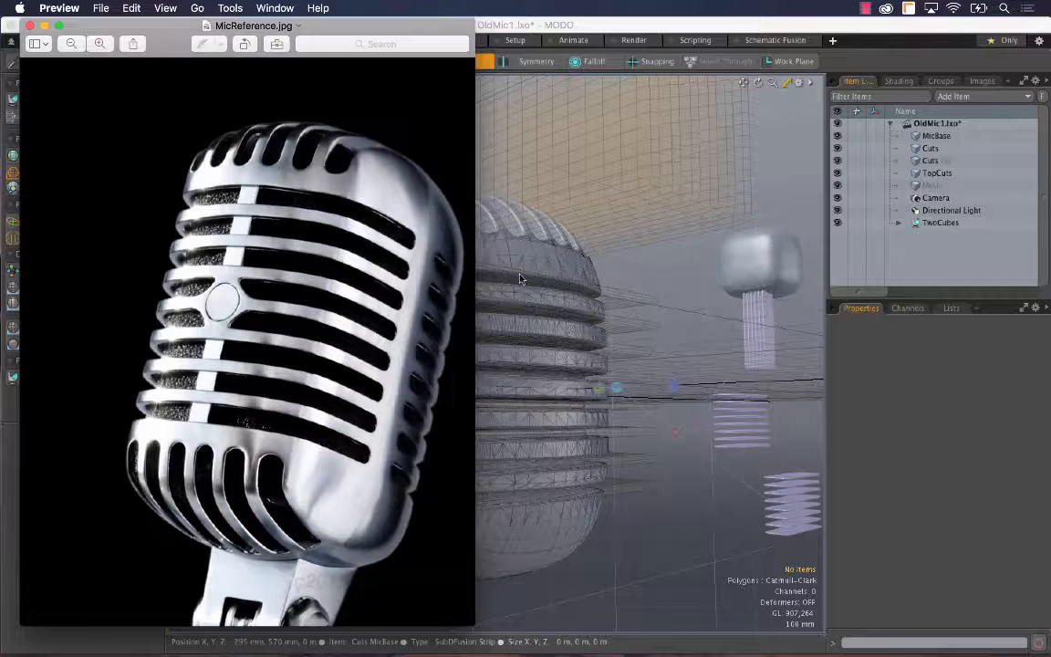
key(super+Tab)
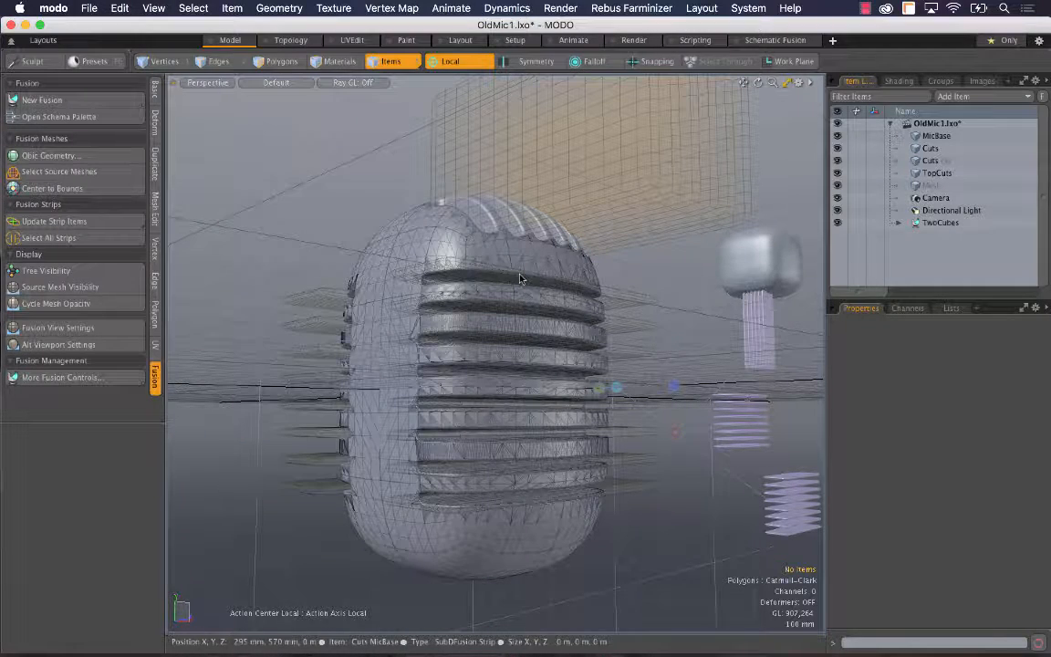
click(912, 173)
right_click(913, 173)
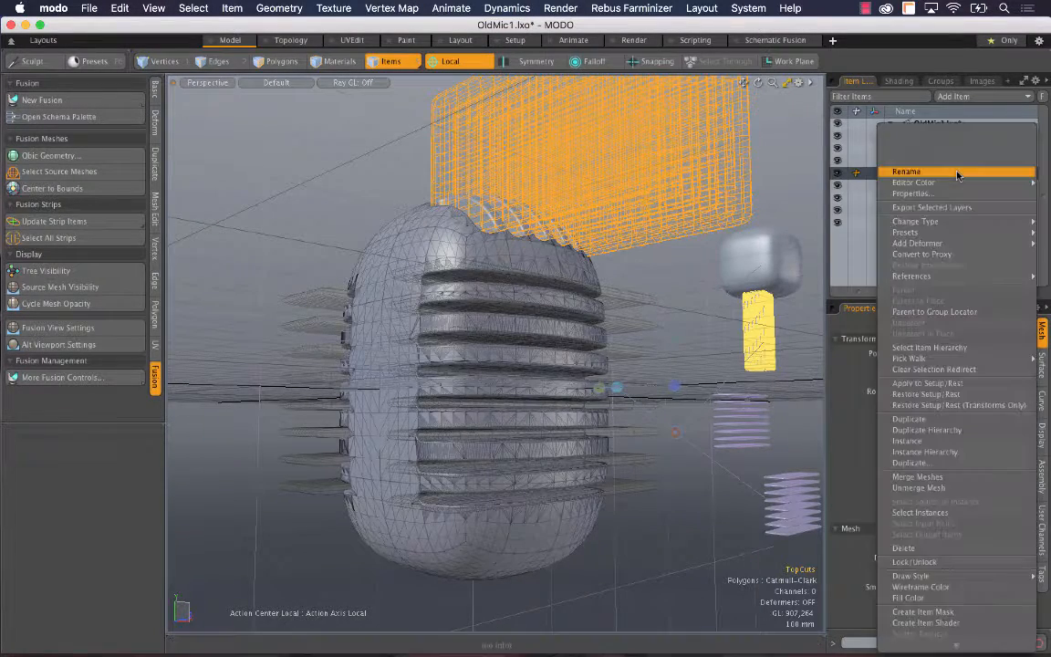
click(936, 421)
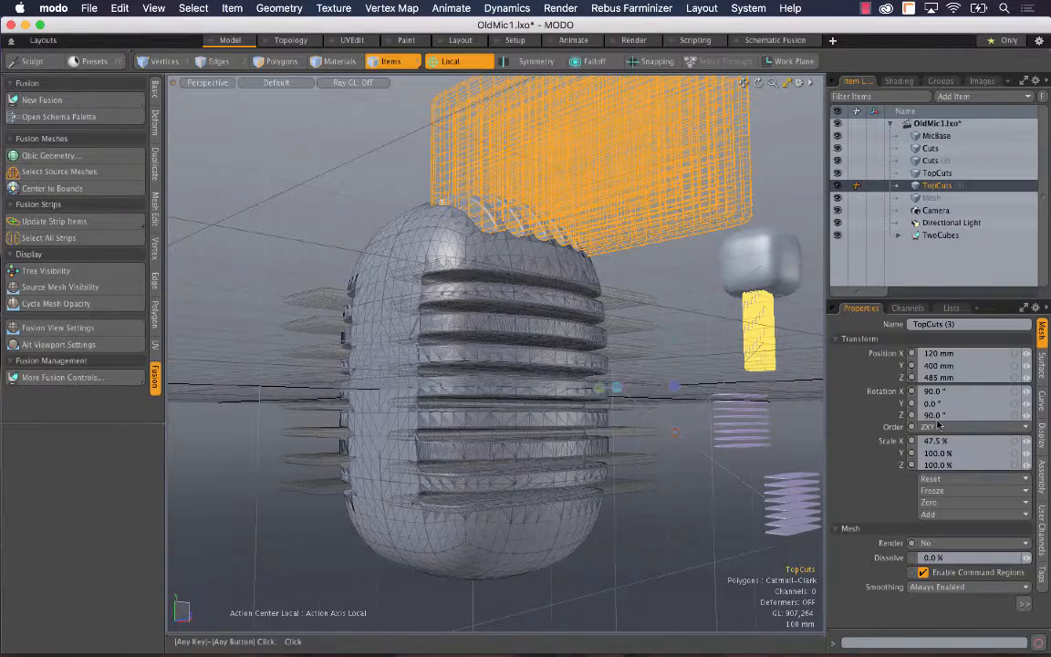
- Move the duplicated TopCuts slabs down in the Front view to a Y position of -1.42 m at the microphone's lower end
key(w)
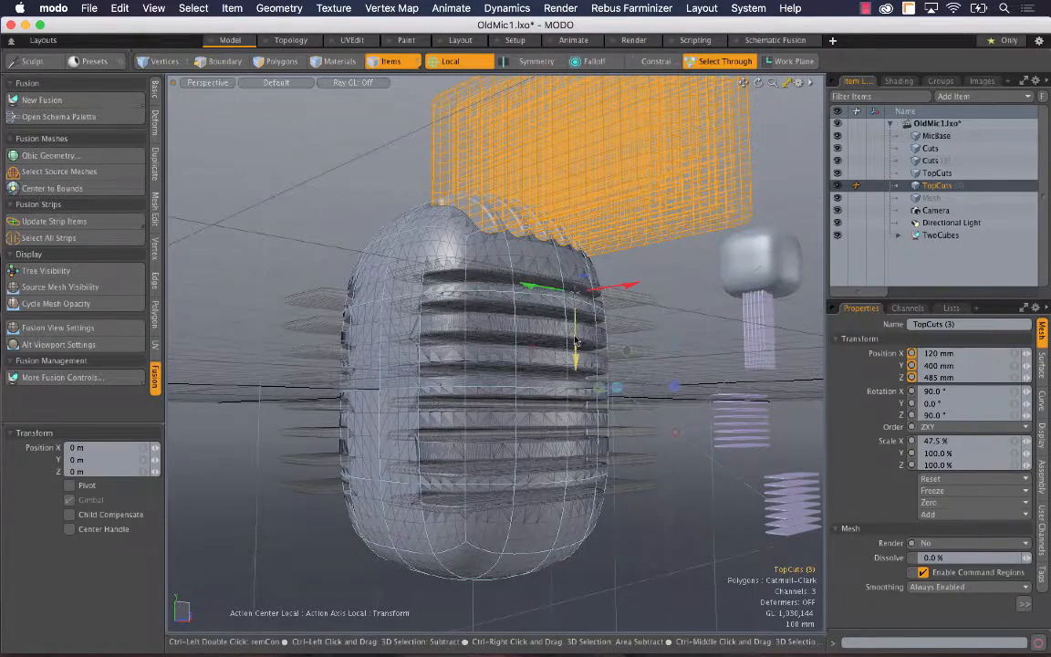
key(ctrl+space)
click(613, 365)
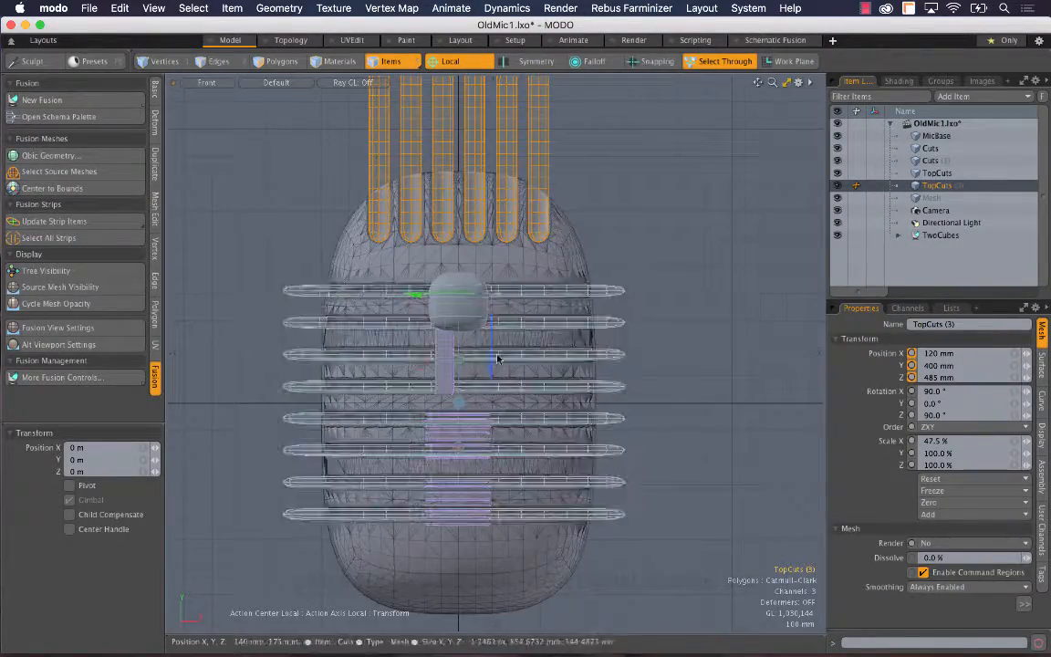
drag(491, 369, 489, 637)
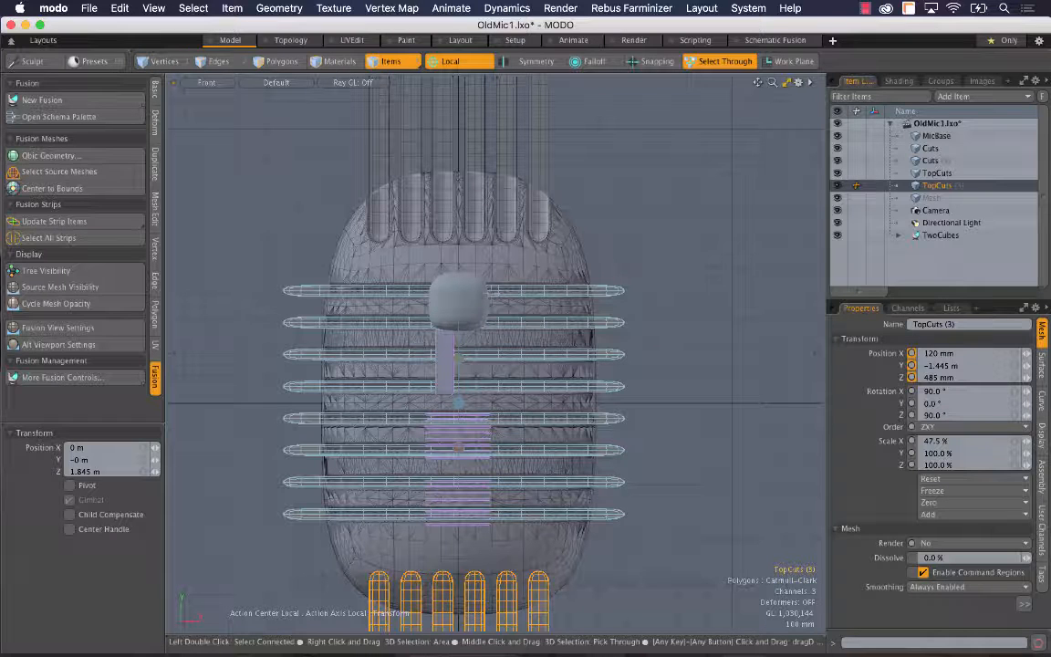
drag(489, 637, 489, 630)
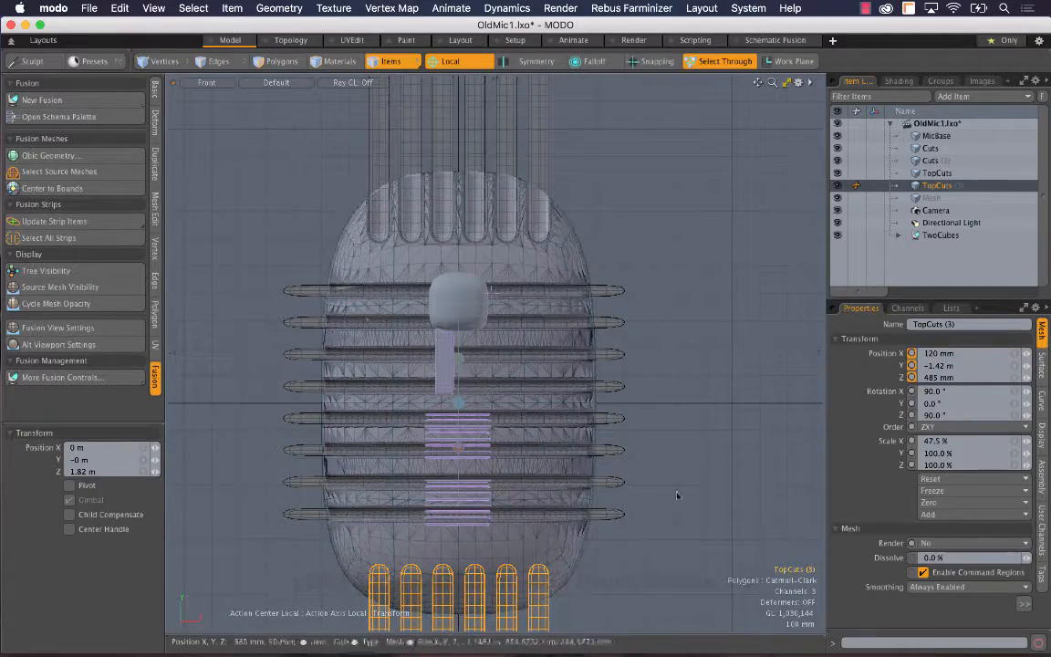
key(ctrl+space)
click(780, 334)
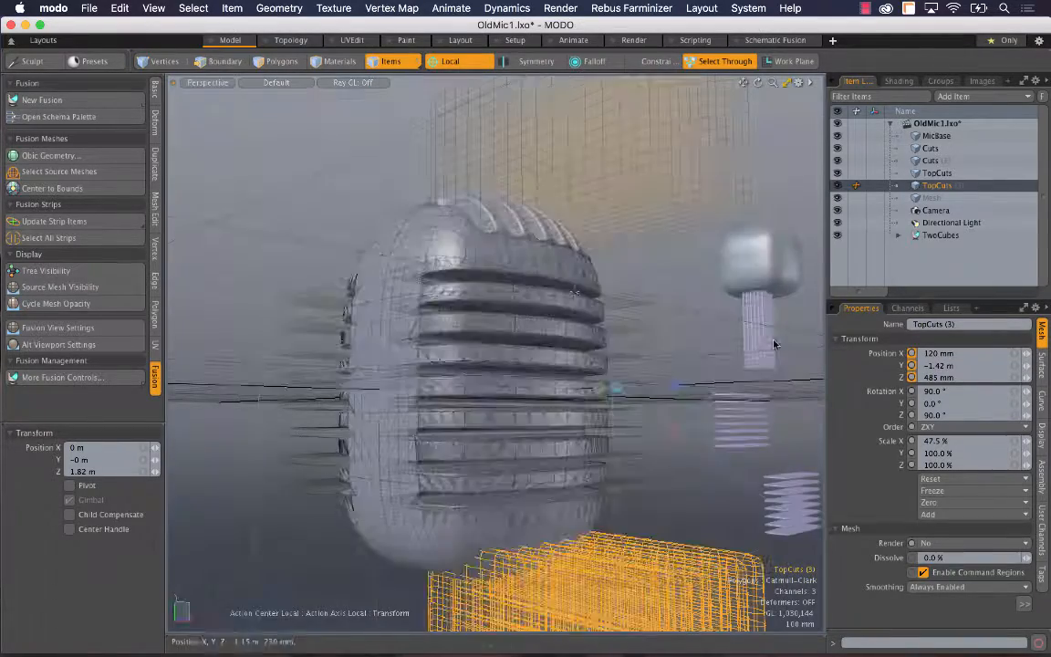
- Turn off the Local action center and add the duplicated TopCuts mesh to the Fusion tree node that holds the other cutting meshes
alt+drag(774, 345, 312, 298)
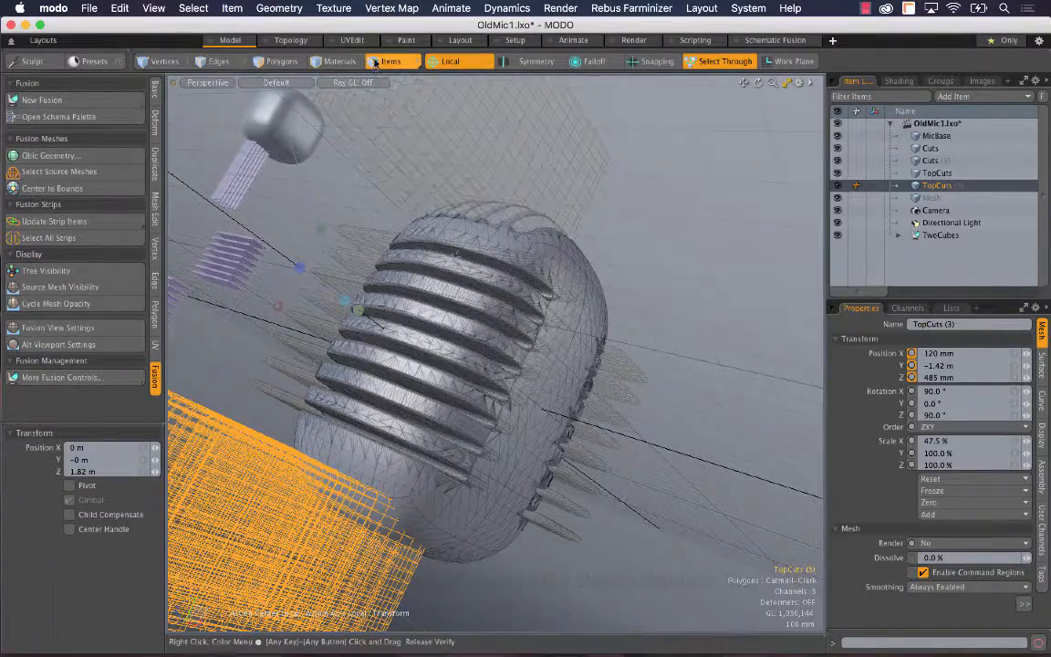
click(470, 65)
click(470, 66)
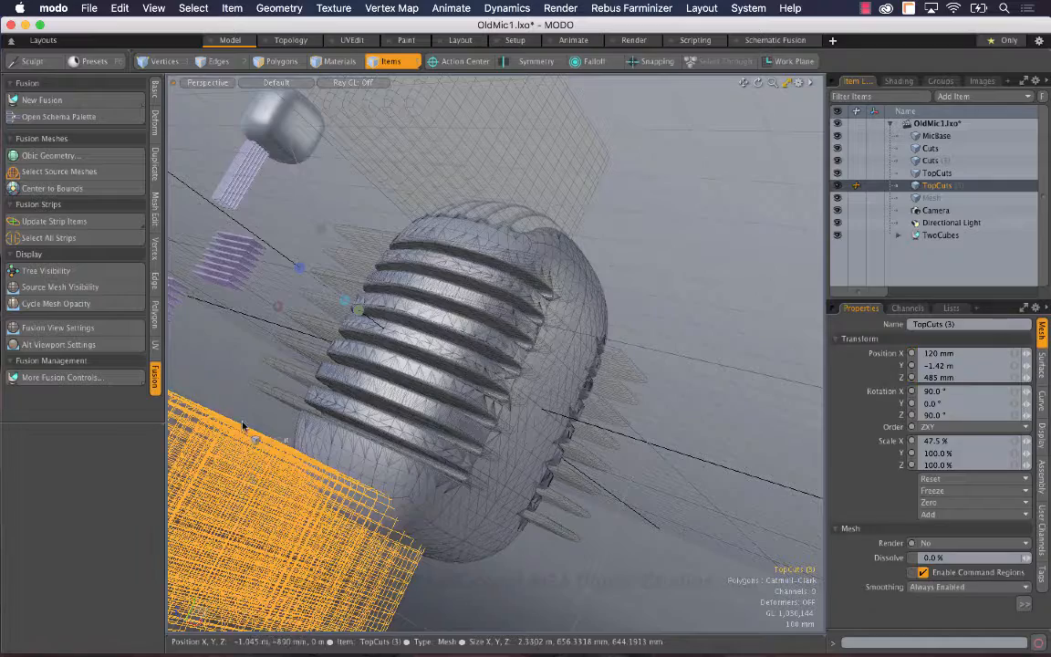
click(279, 314)
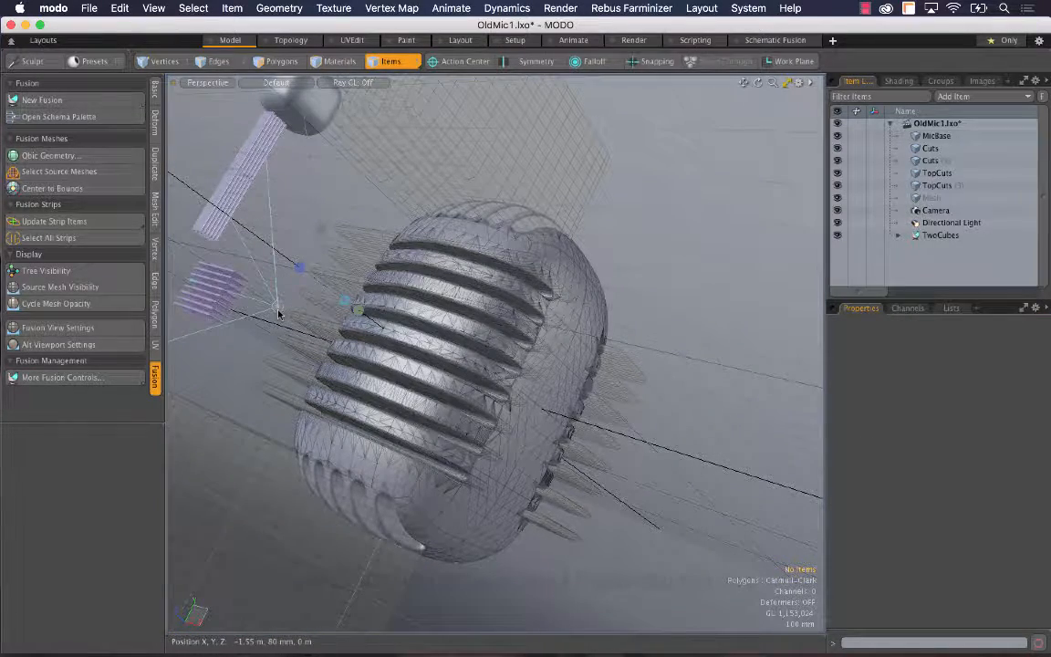
- Move the Fusion tree root away from the microphone body to a Z position of 1.42 m using Move Tree
scroll(605, 420, down, 4)
alt+drag(598, 425, 436, 427)
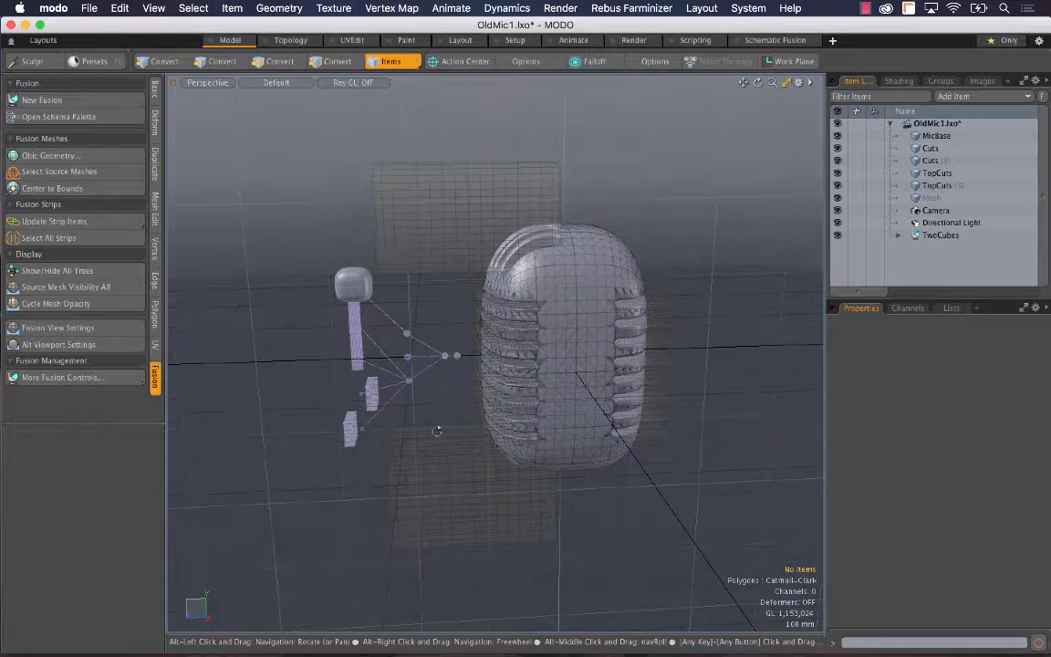
right_click(458, 363)
click(458, 342)
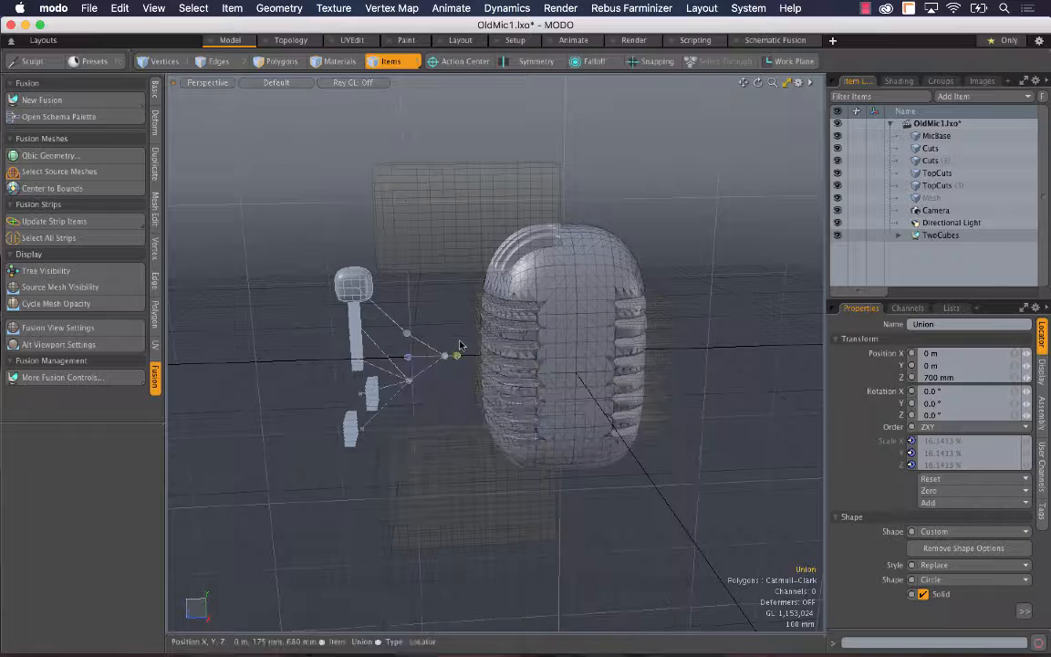
click(458, 357)
double_click(459, 357)
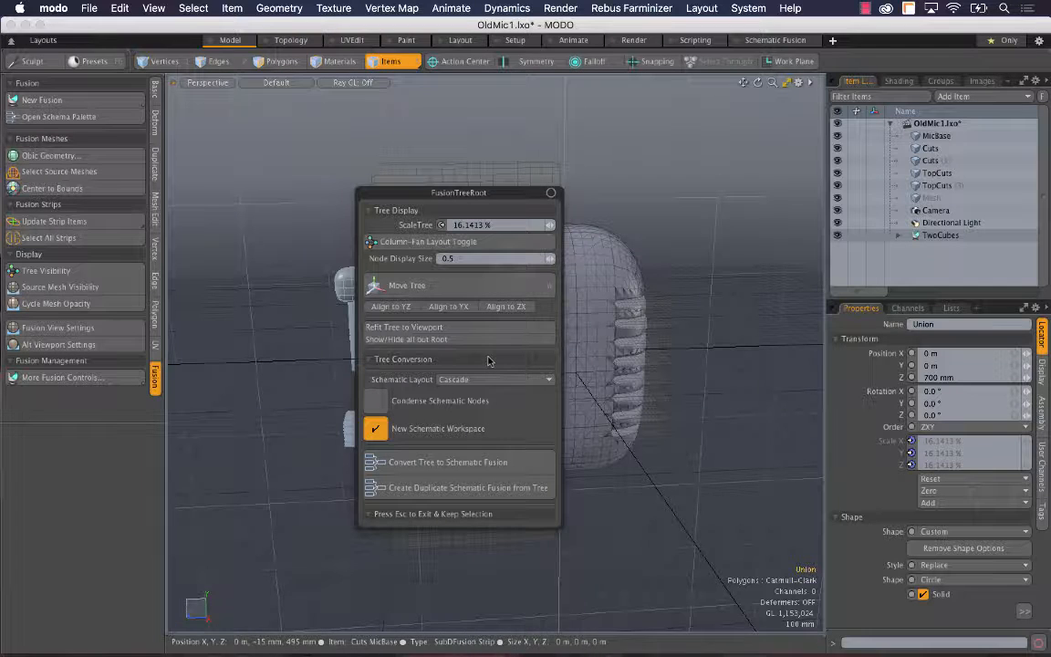
click(434, 287)
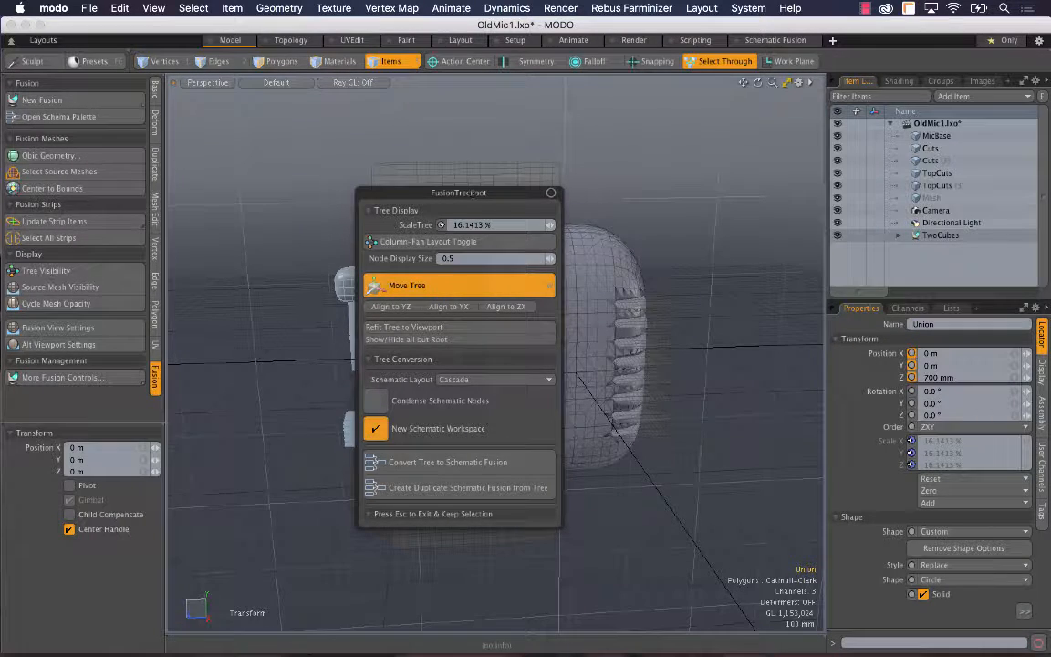
drag(472, 193, 781, 128)
click(421, 359)
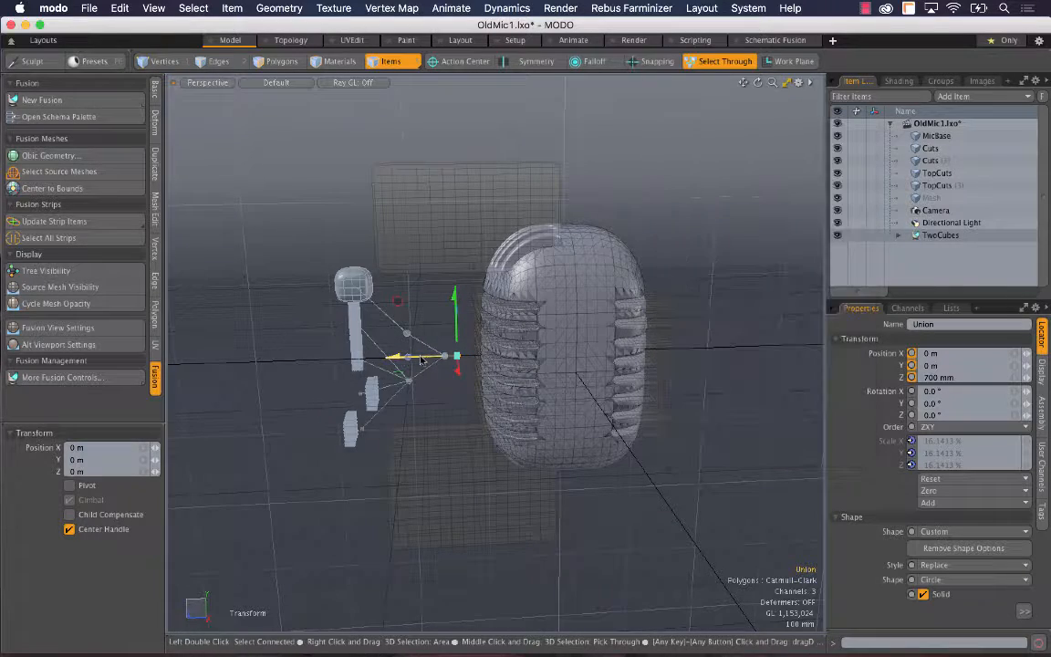
drag(422, 360, 309, 359)
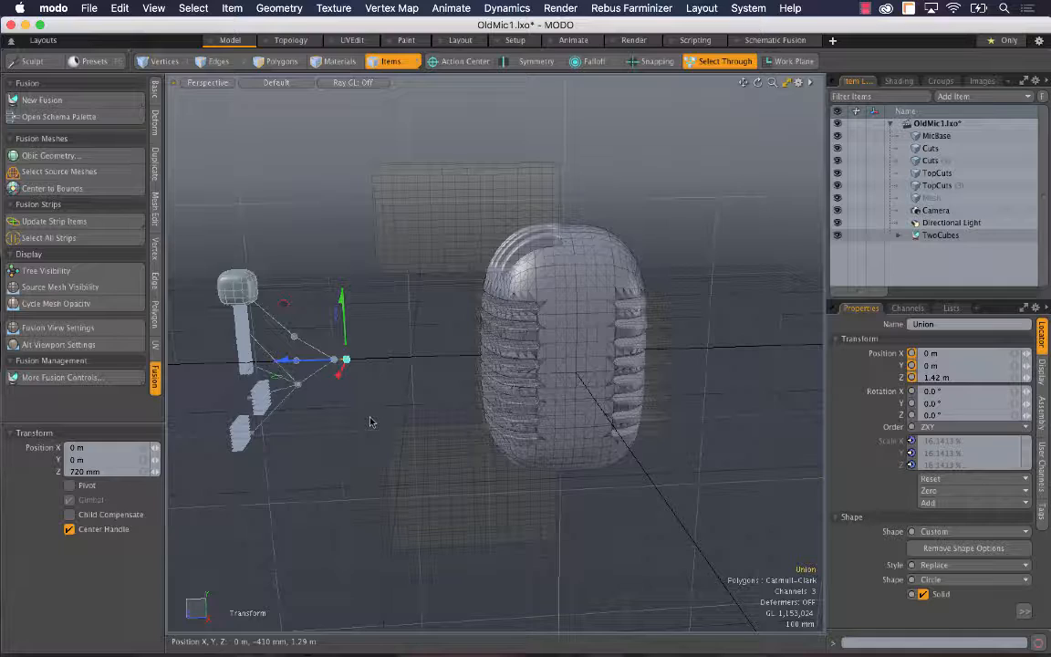
key(space)
click(694, 440)
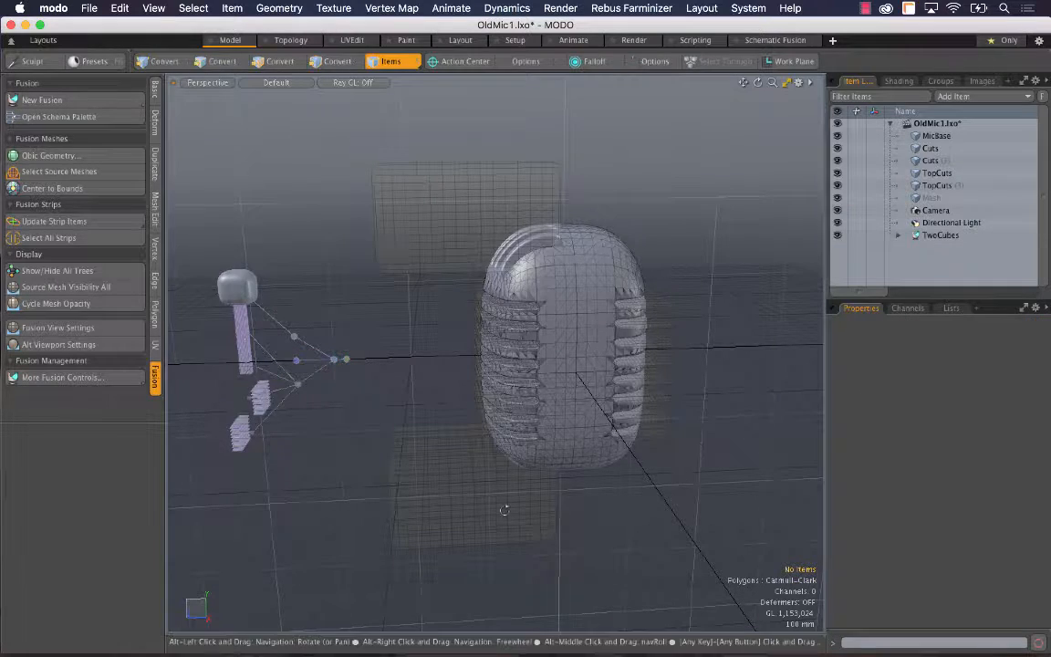
- Switch to the Render layout, frame the microphone closer in a three-quarter view in the preview, and compare it with MicReference.jpg
alt+drag(505, 511, 584, 498)
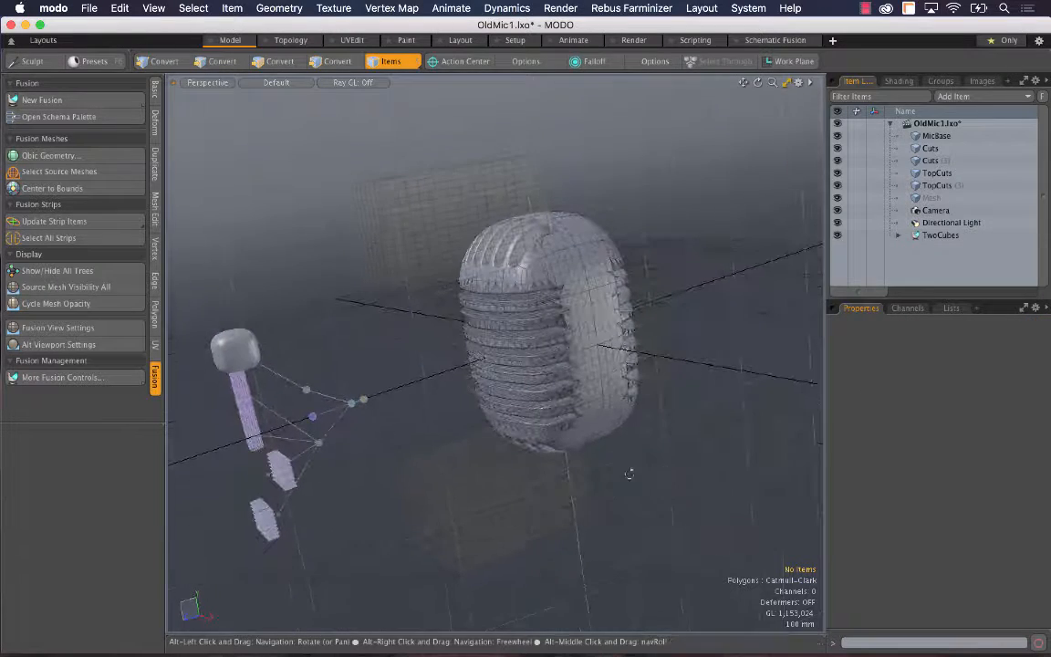
click(633, 40)
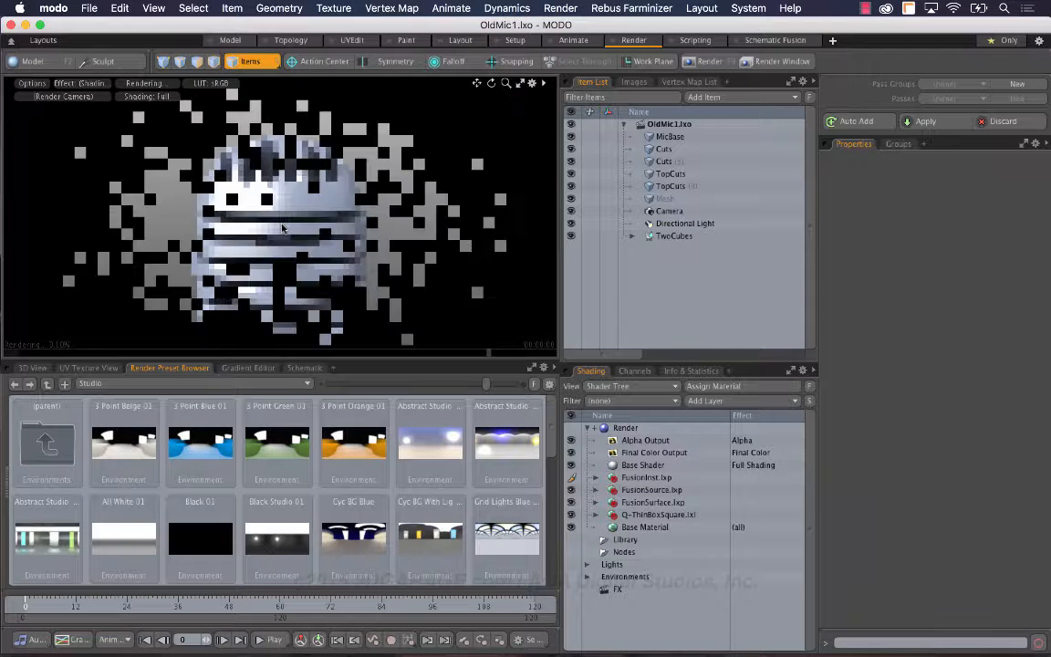
scroll(329, 219, down, 5)
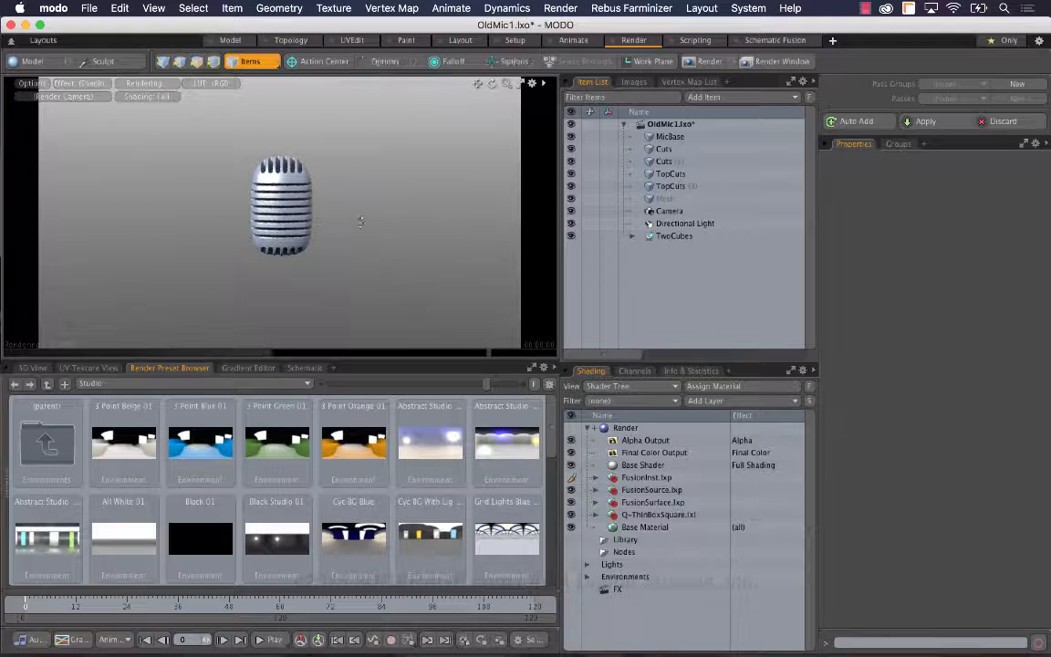
alt+drag(361, 222, 216, 218)
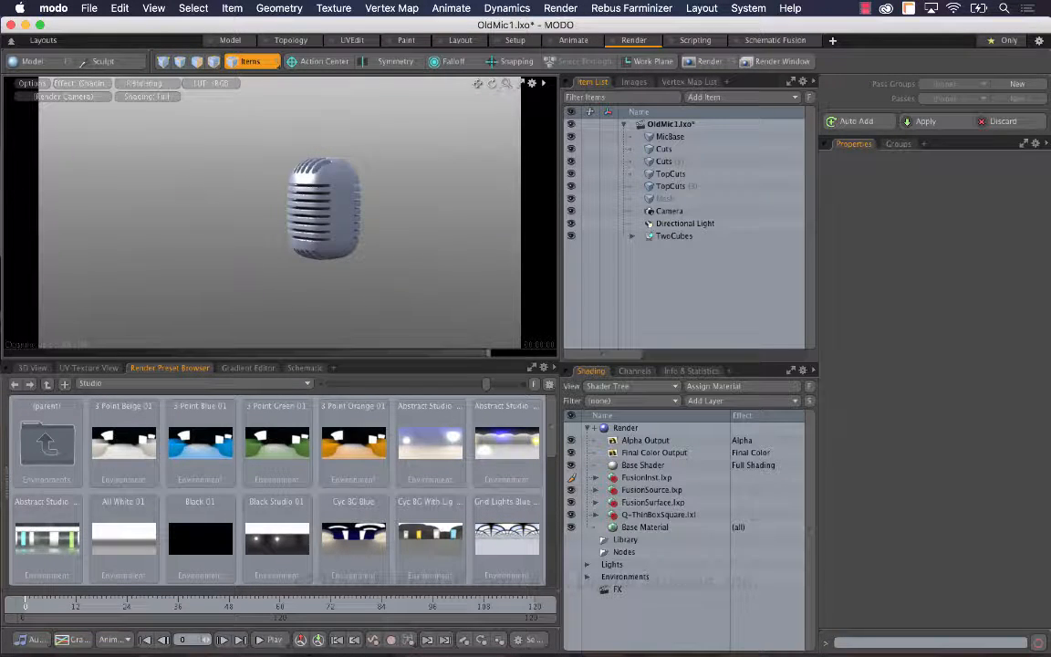
drag(506, 83, 589, 83)
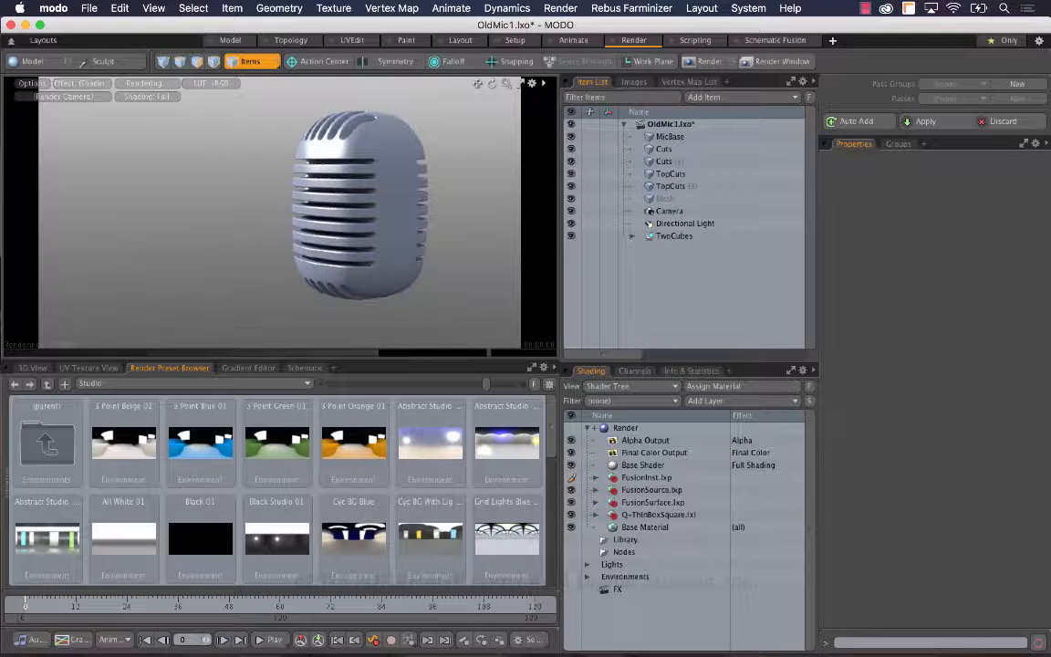
drag(478, 83, 375, 83)
mouse_move(287, 211)
alt+mouse_down()
mouse_move(345, 211)
mouse_move(329, 211)
mouse_move(321, 187)
mouse_move(299, 212)
alt+mouse_up()
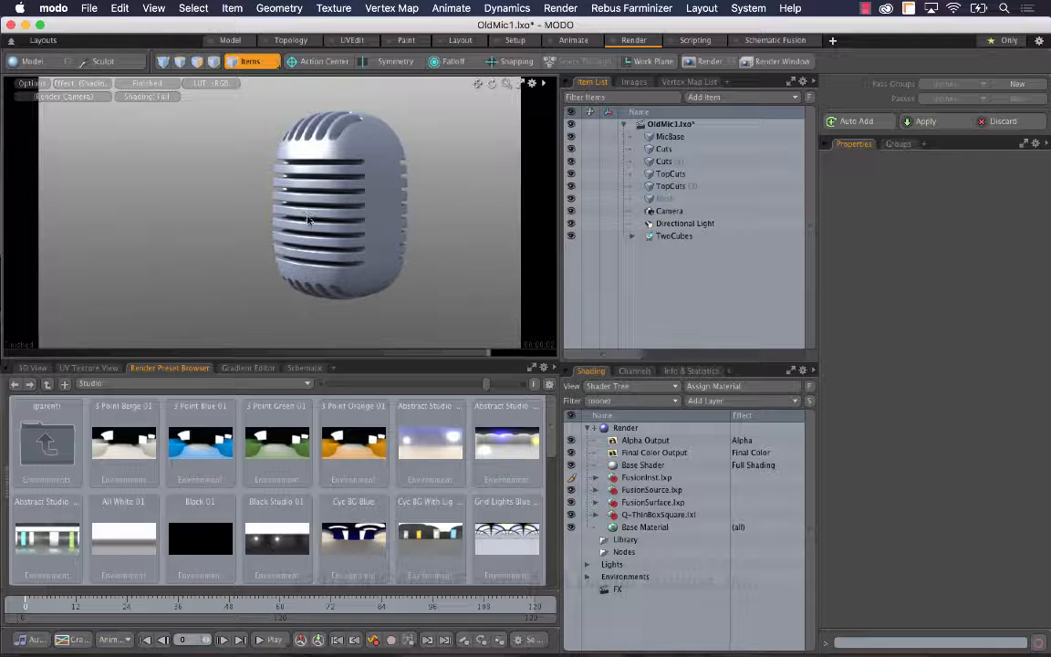
key(super+Tab)
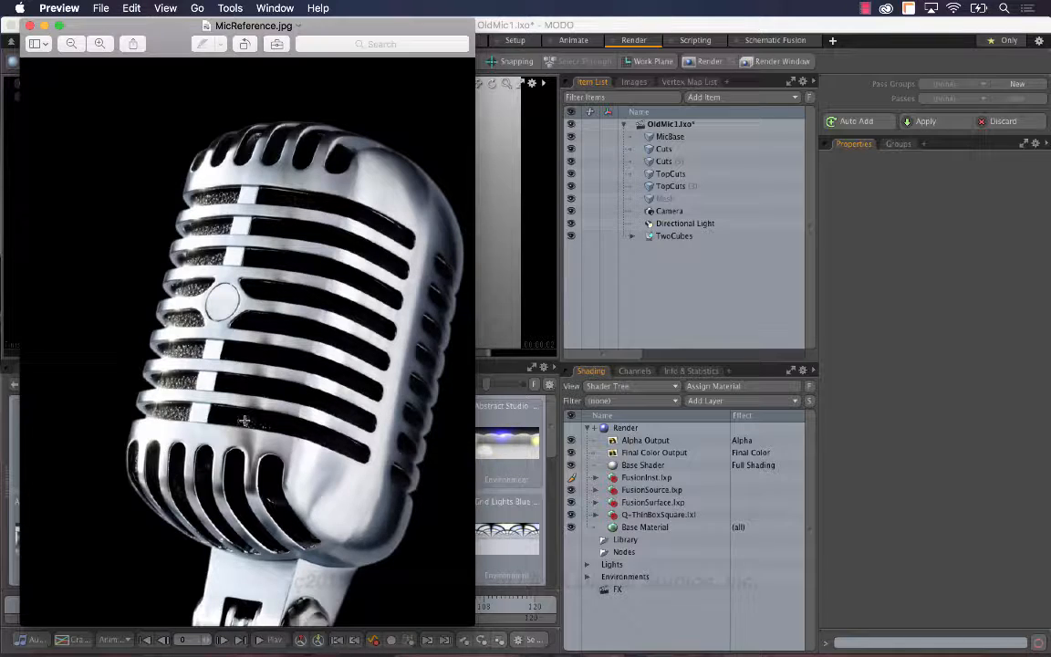
key(super+Tab)
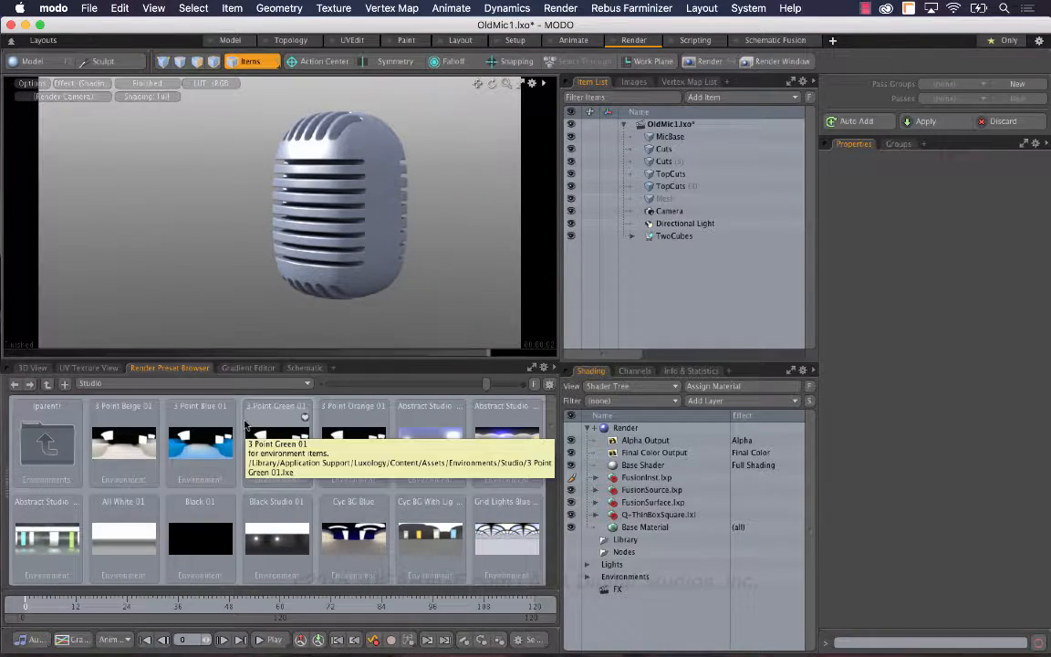